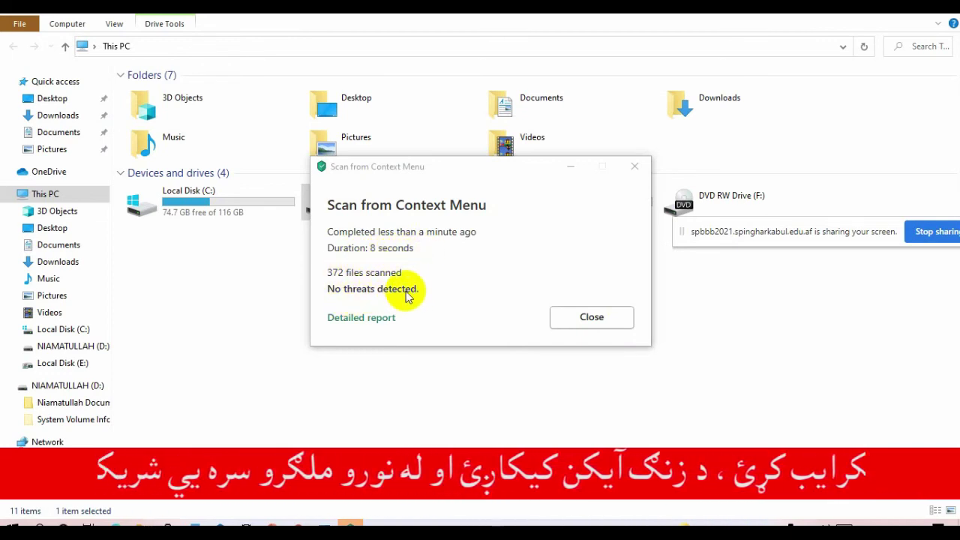
Dismiss the virus scan results and view the contents of removable drive D: in a separate window, closing it when done.
click(603, 323)
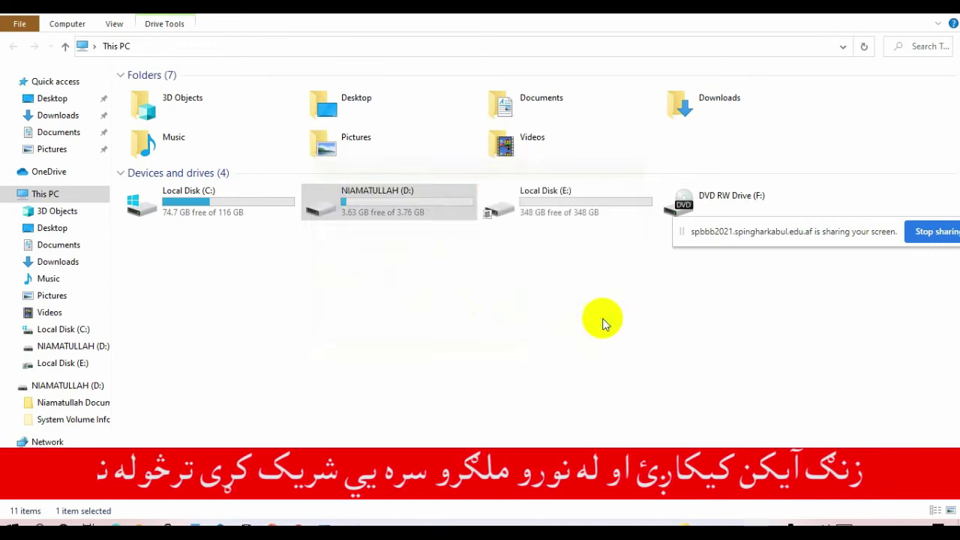
right_click(379, 207)
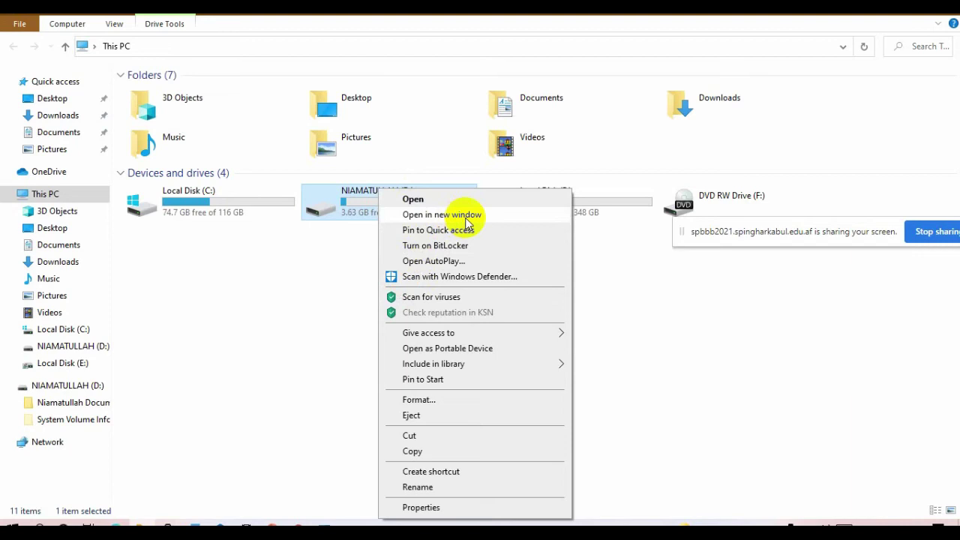
click(466, 216)
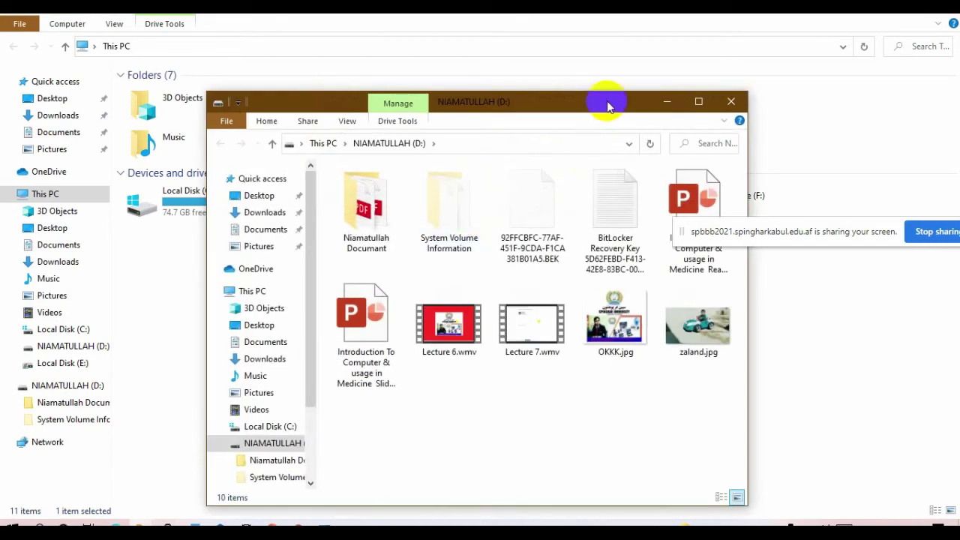
drag(607, 106, 670, 65)
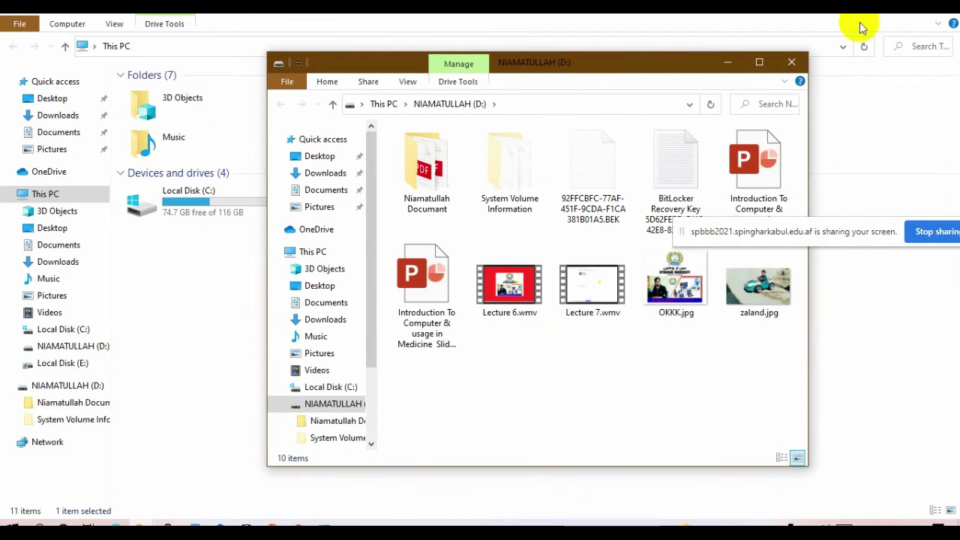
click(791, 62)
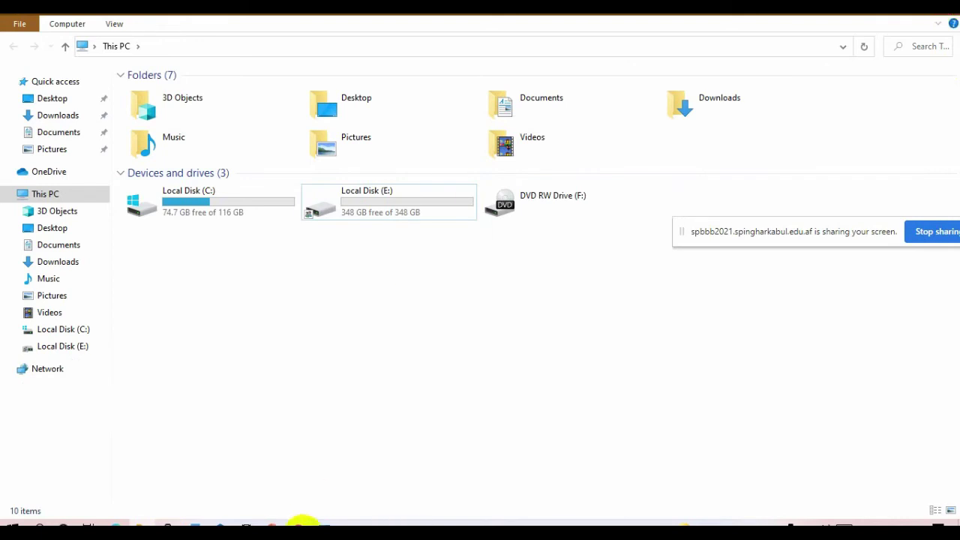
Open the AutoPlay settings in Control Panel and review the default actions available for removable drives.
click(322, 524)
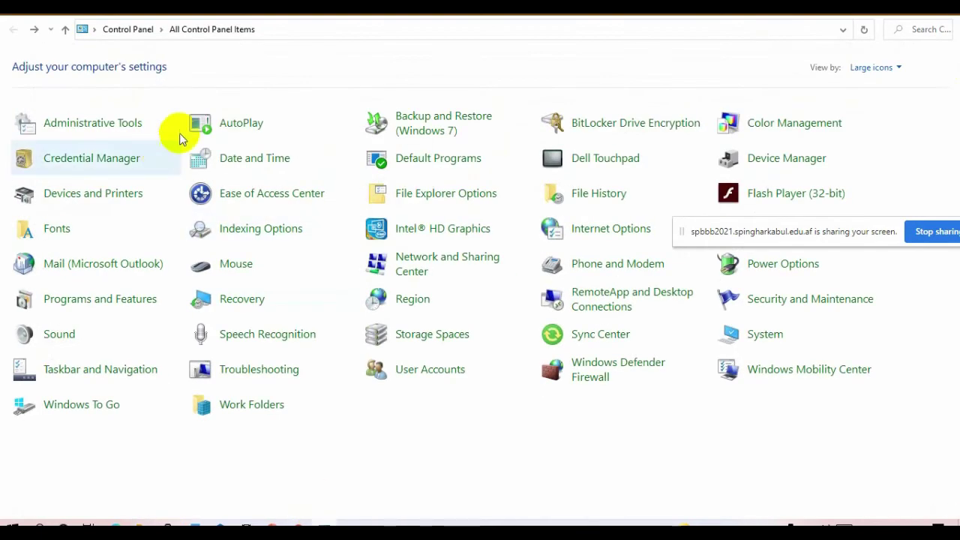
click(230, 124)
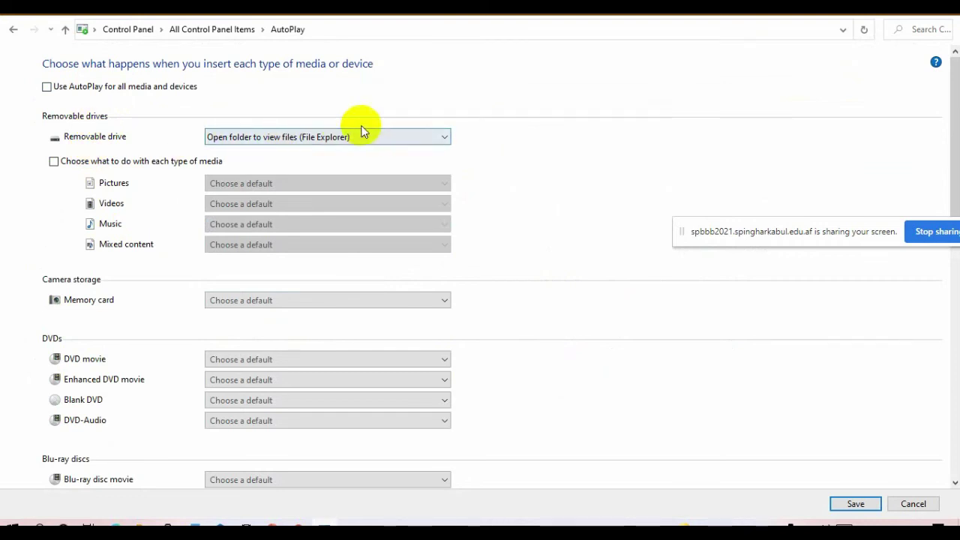
click(437, 137)
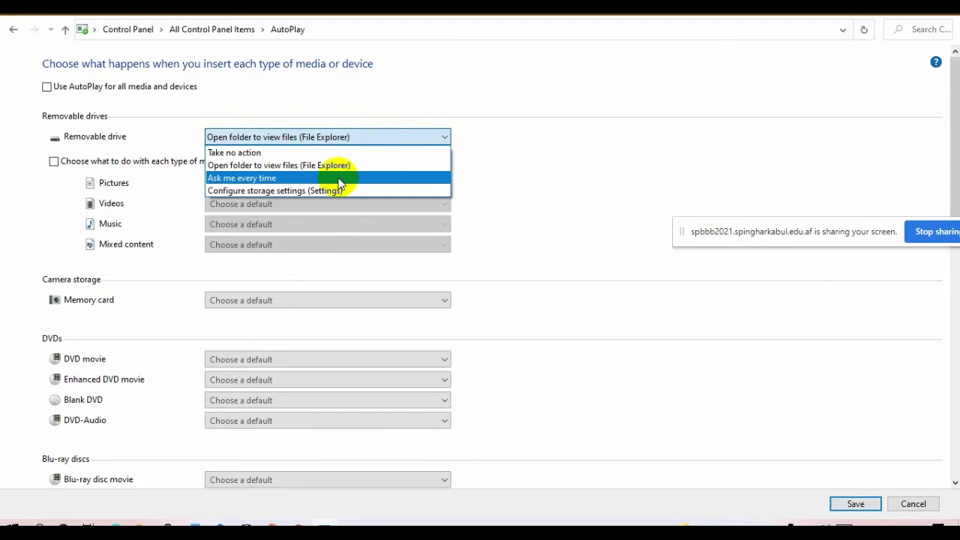
click(350, 139)
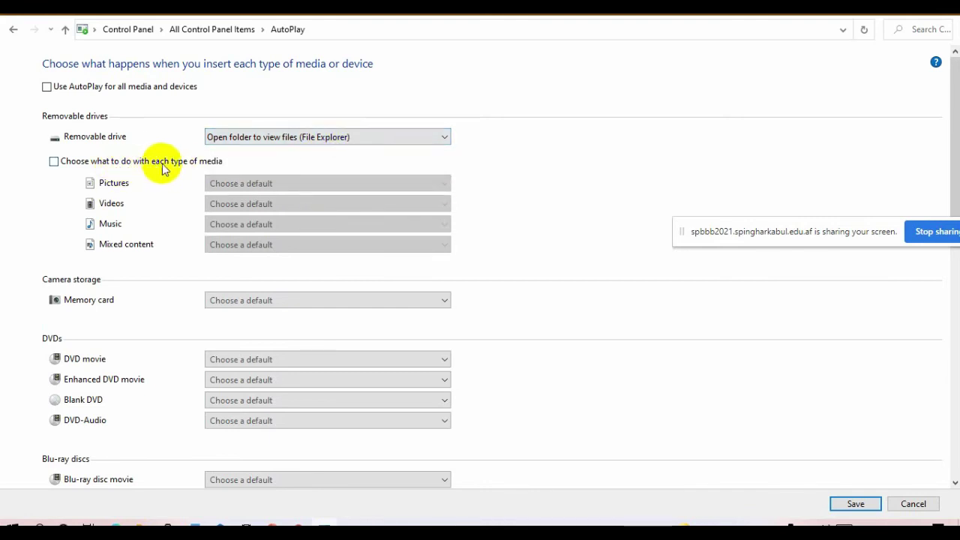
Enable separate AutoPlay choices for each type of media, review the Pictures and Videos options, and save the settings.
click(53, 164)
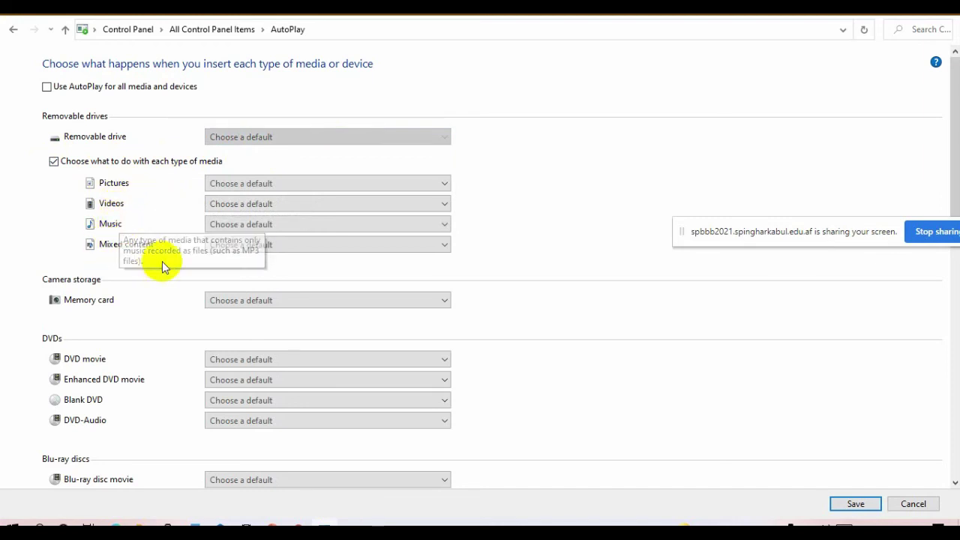
mouse_move(144, 251)
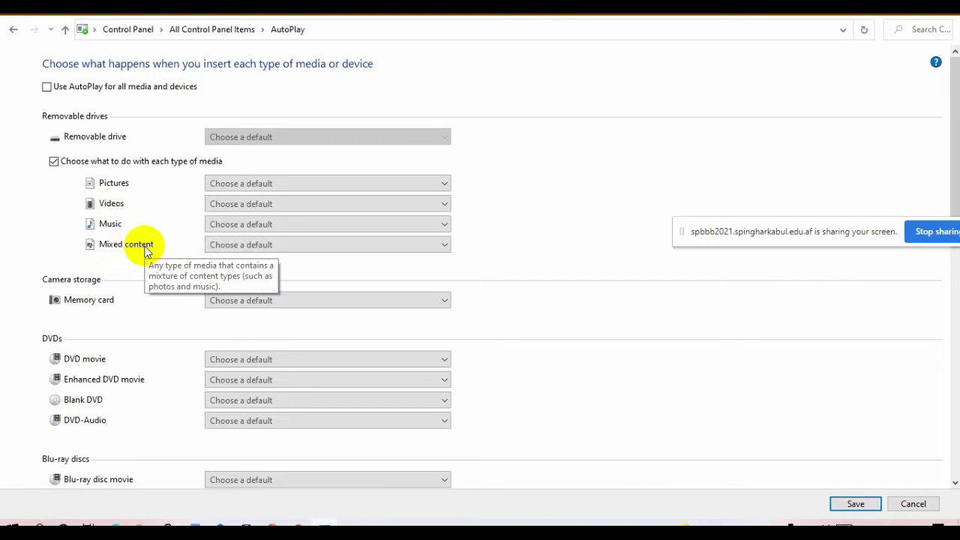
click(358, 185)
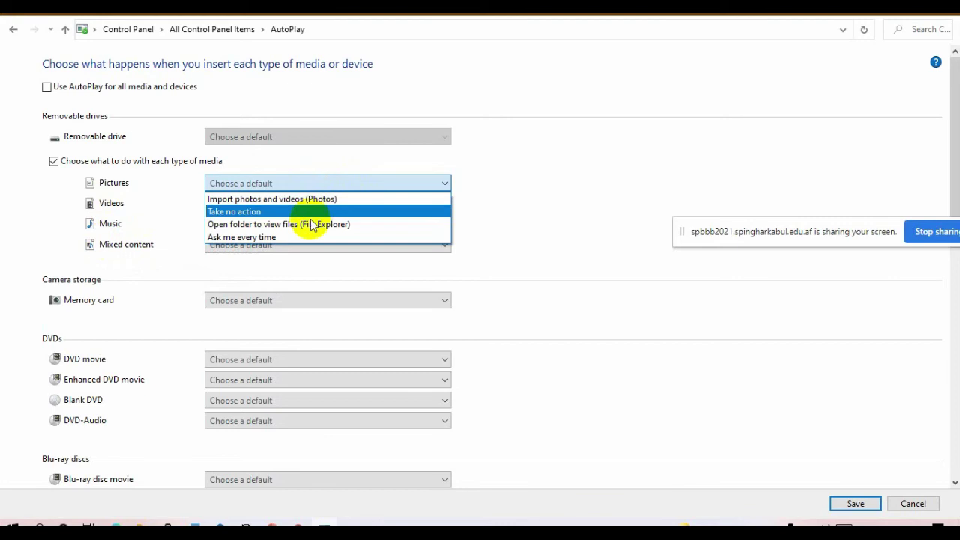
click(139, 206)
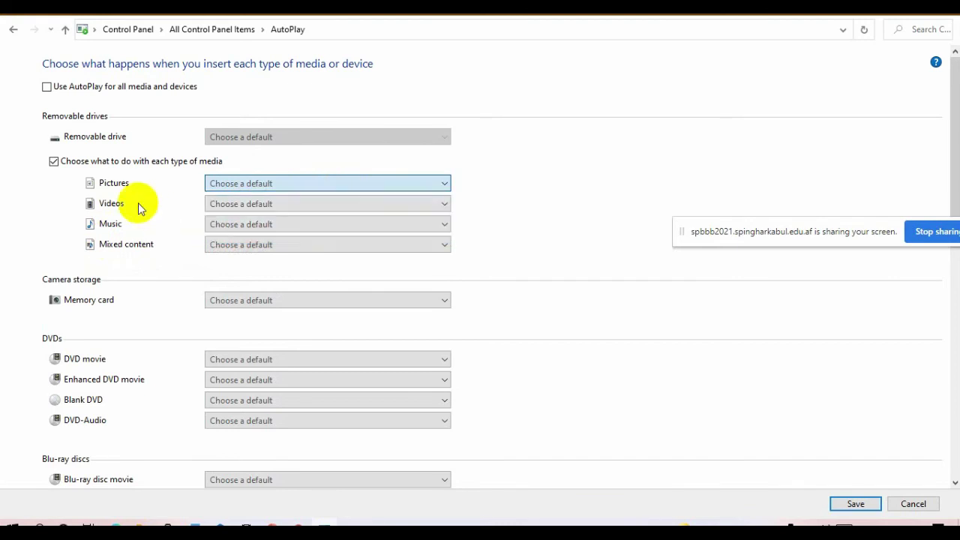
click(242, 204)
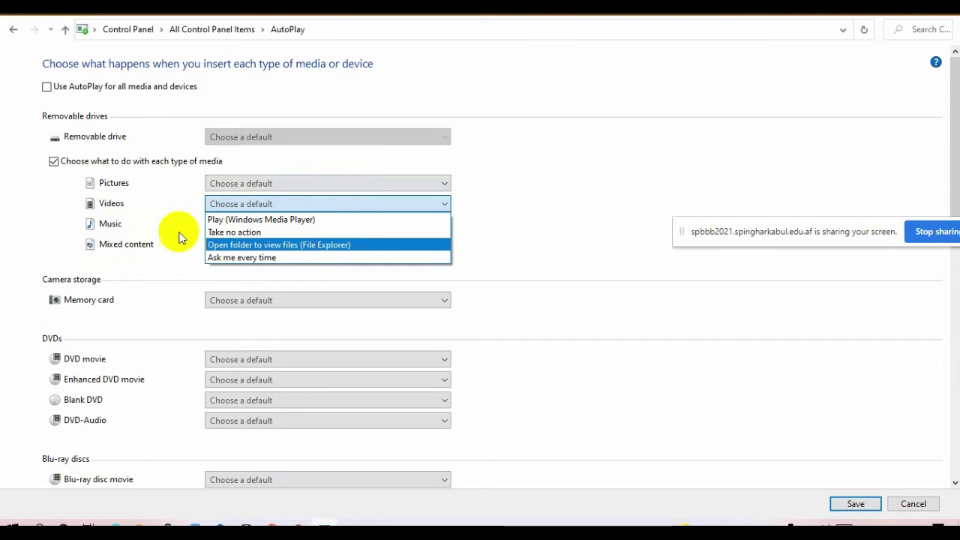
click(179, 237)
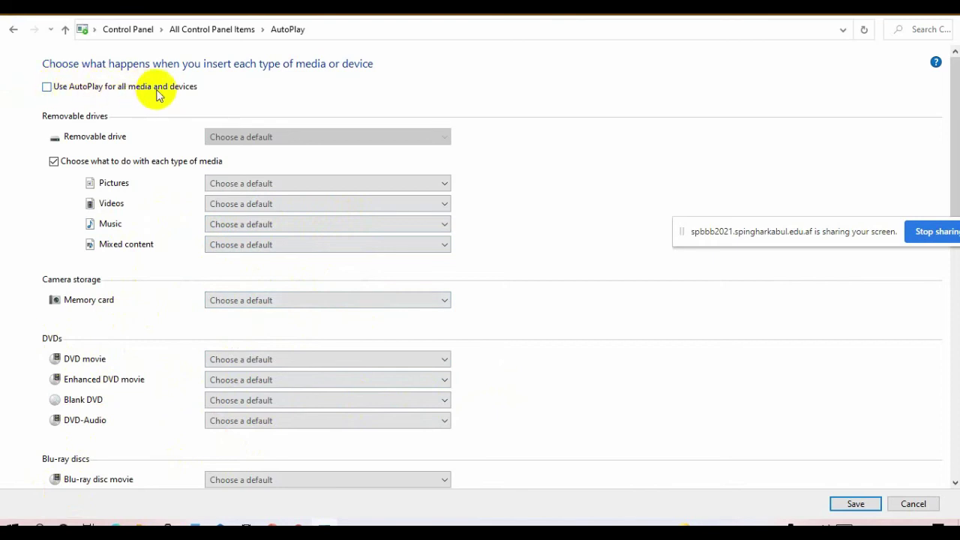
click(46, 88)
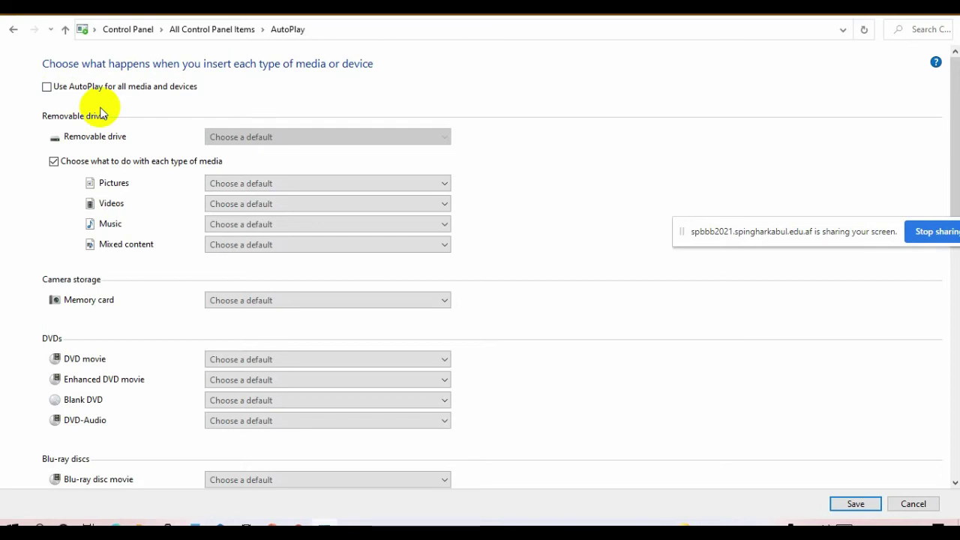
click(851, 503)
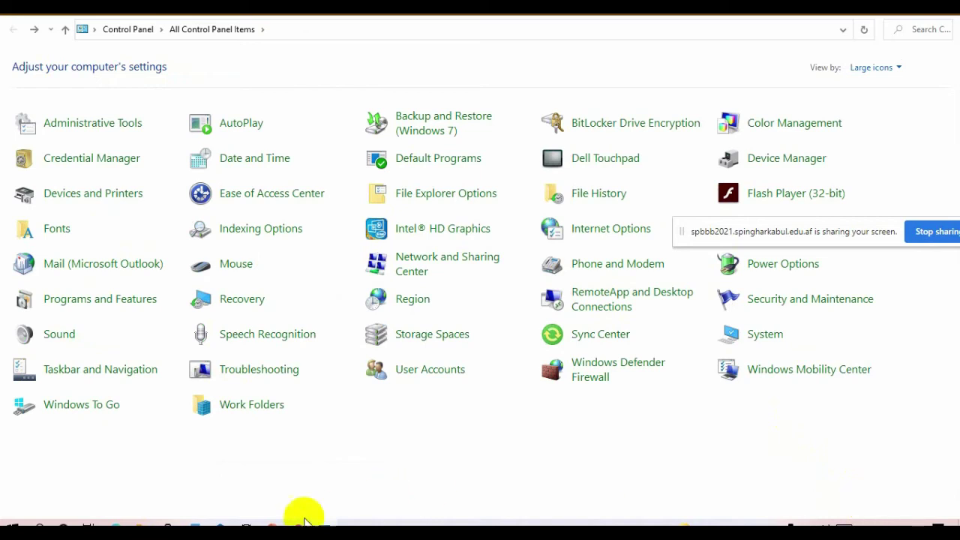
Open Computer Management from Control Panel's Administrative Tools.
mouse_move(300, 520)
mouse_move(266, 491)
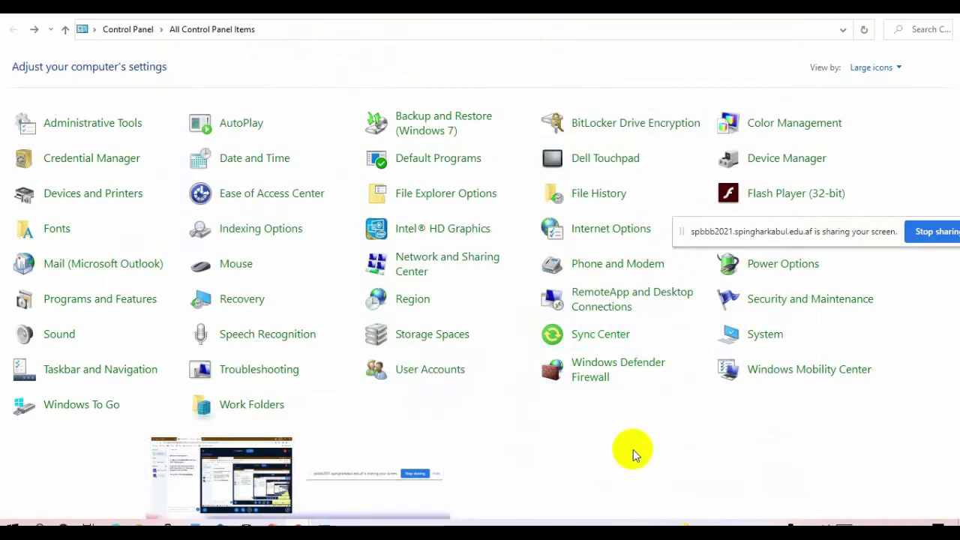
click(105, 128)
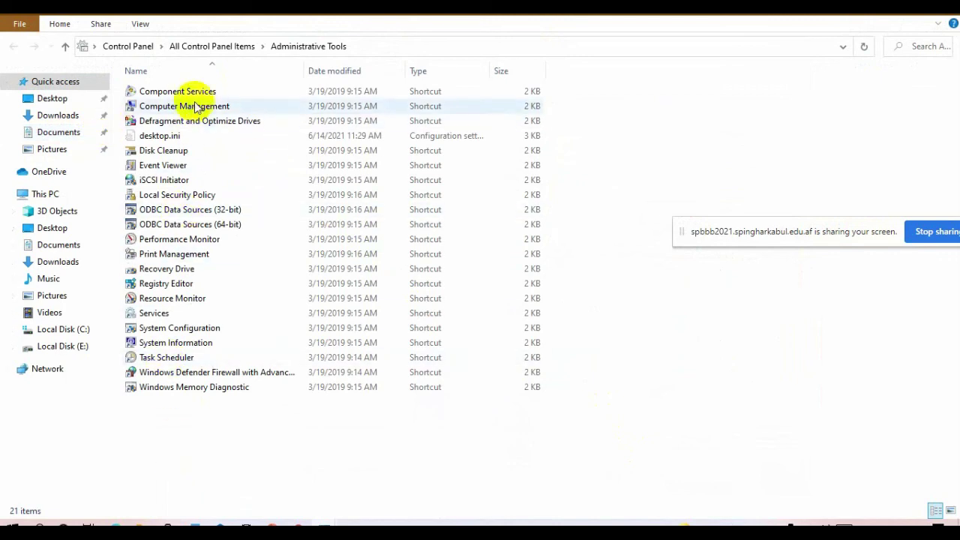
click(223, 110)
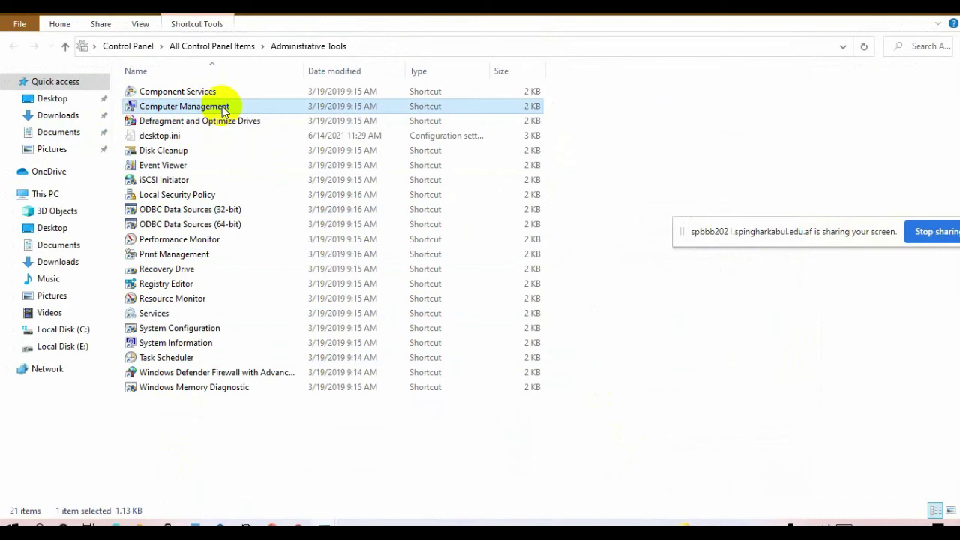
double_click(223, 108)
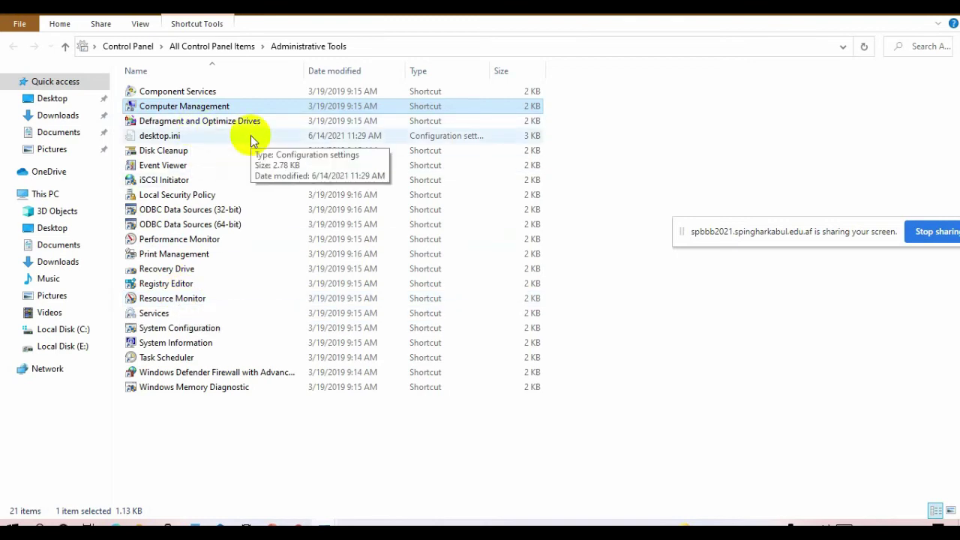
key(Return)
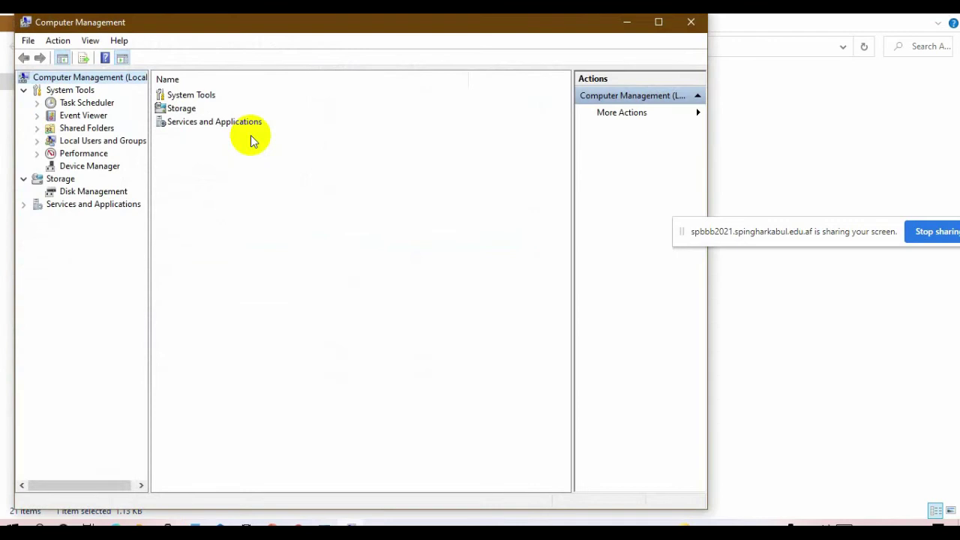
Show Disk Management and examine the C: and E: partitions of Disk 0.
click(118, 196)
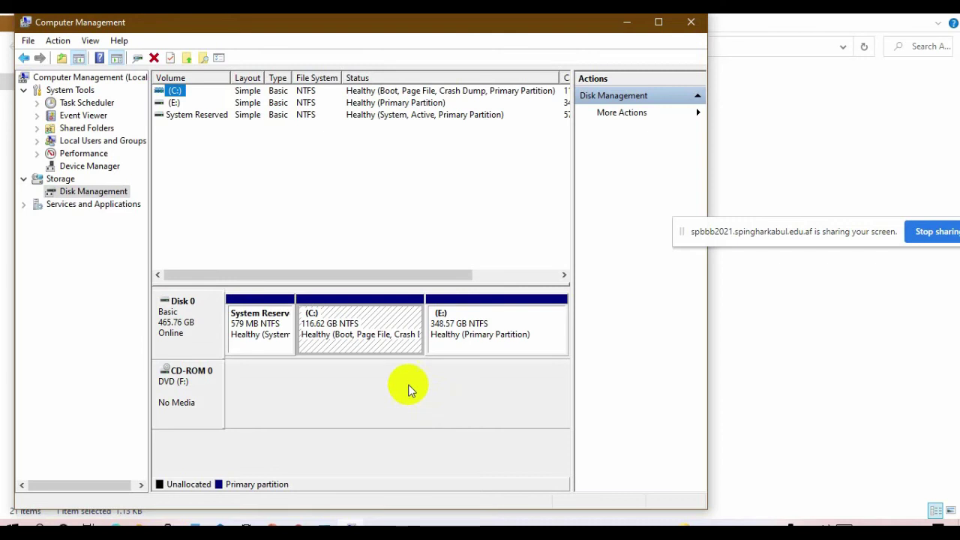
click(383, 332)
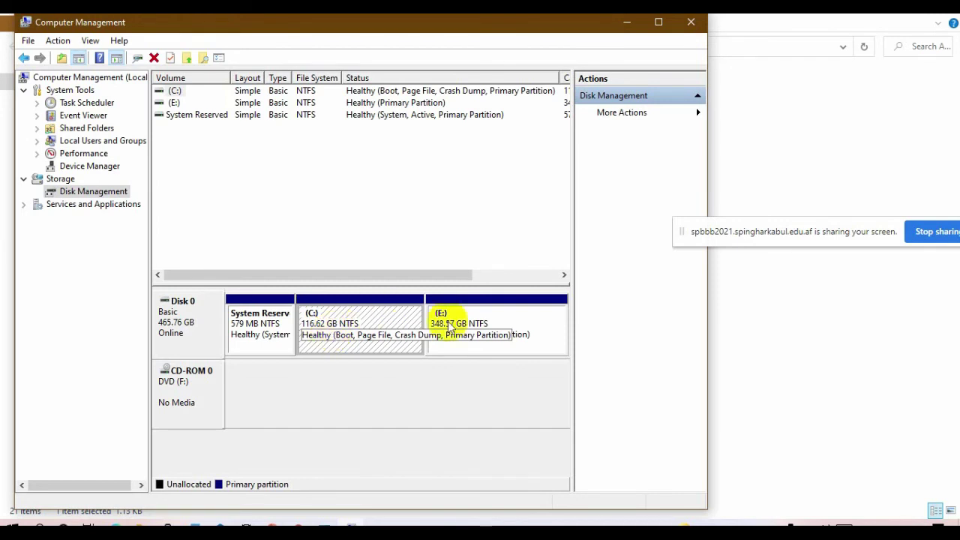
click(509, 335)
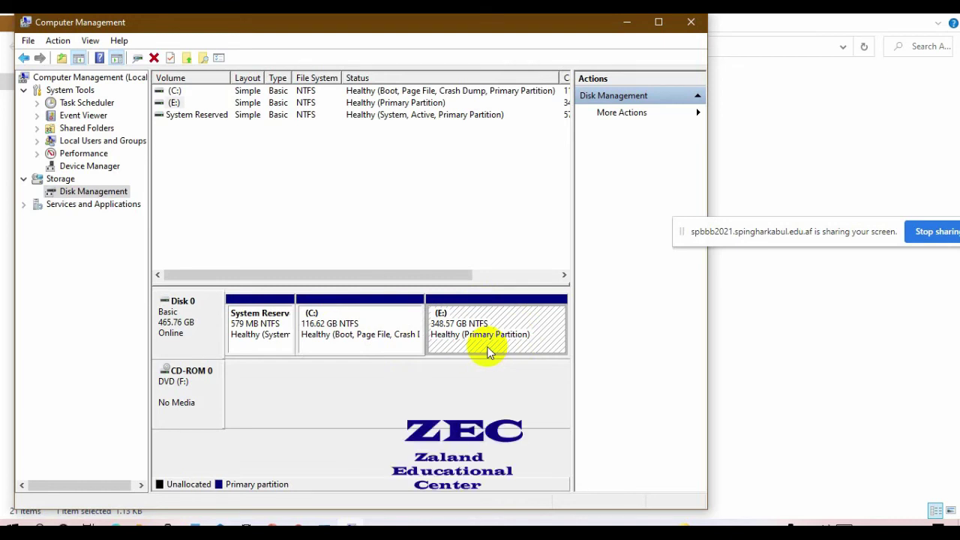
Close the Administrative Tools window and return to This PC in File Explorer.
click(814, 371)
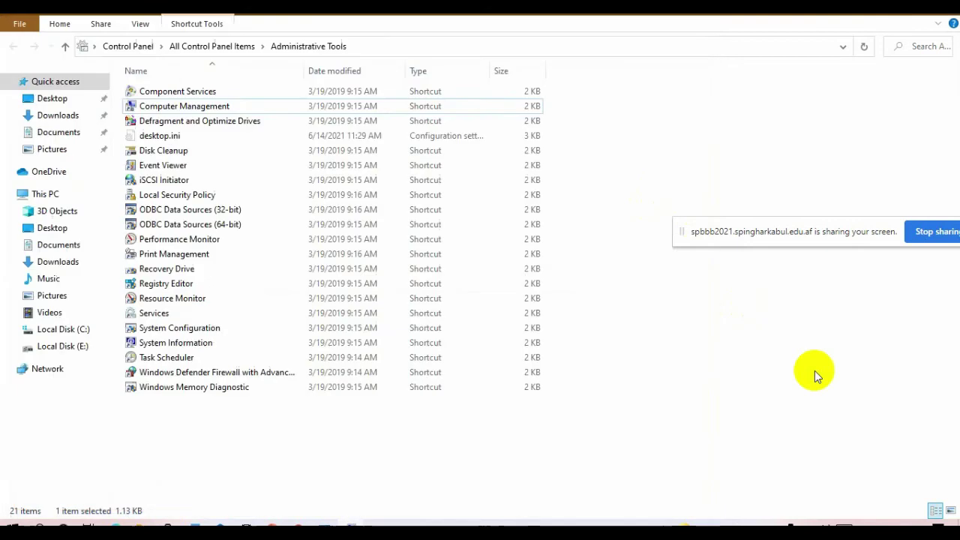
click(878, 17)
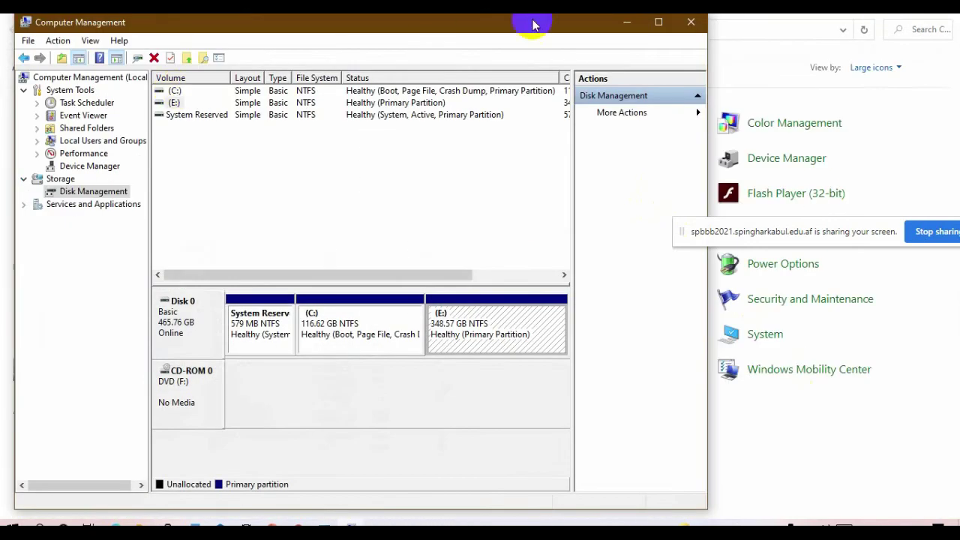
click(630, 24)
key(super+e)
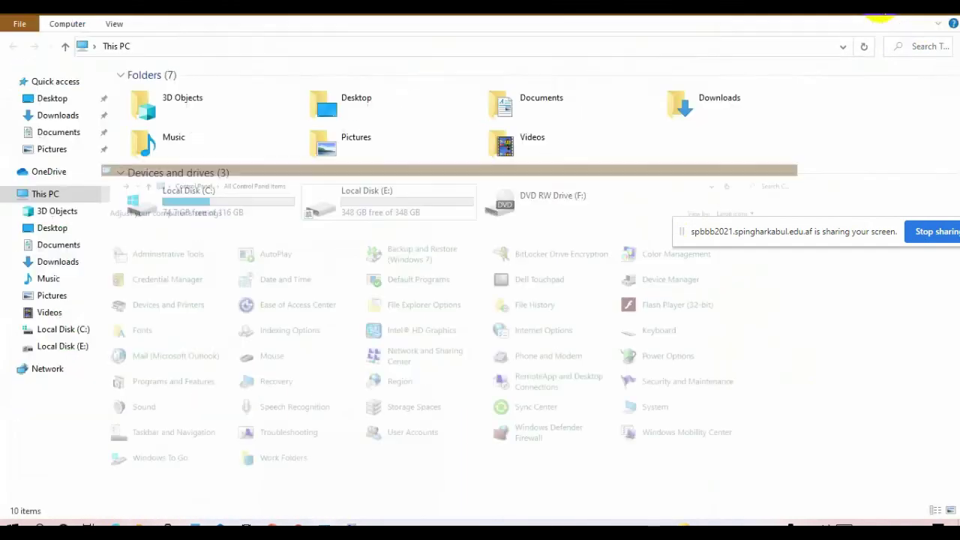
click(60, 196)
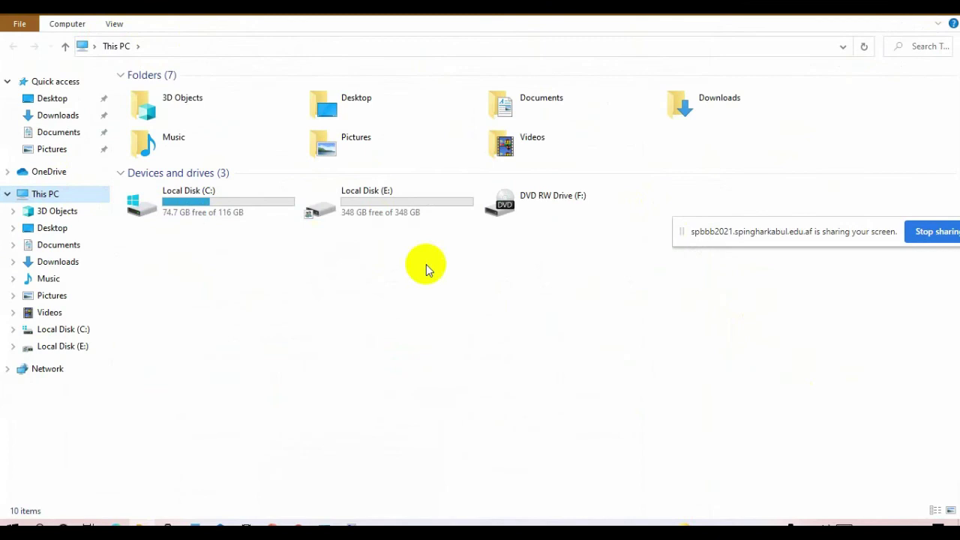
Select local disks C: and E: in turn to compare the drives, ending with E: selected.
click(378, 215)
click(207, 201)
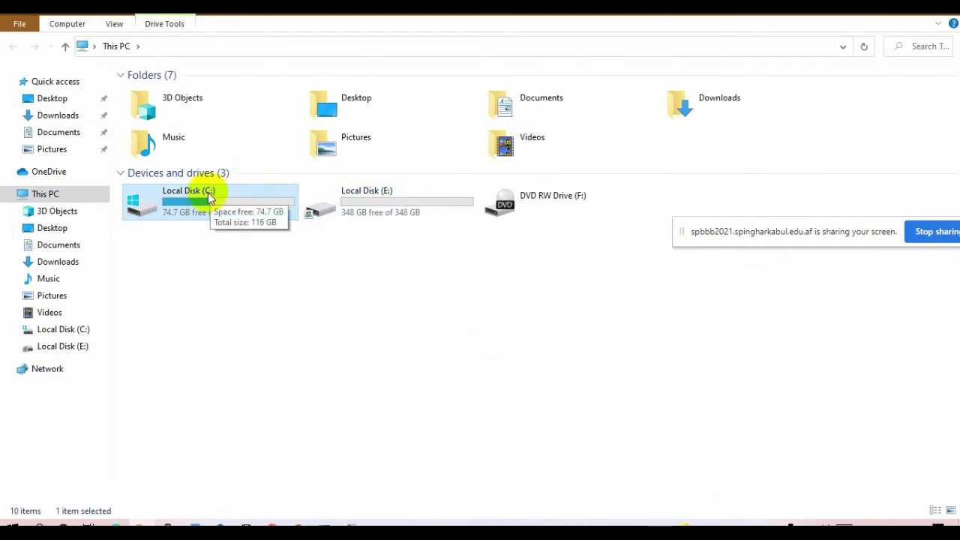
click(388, 190)
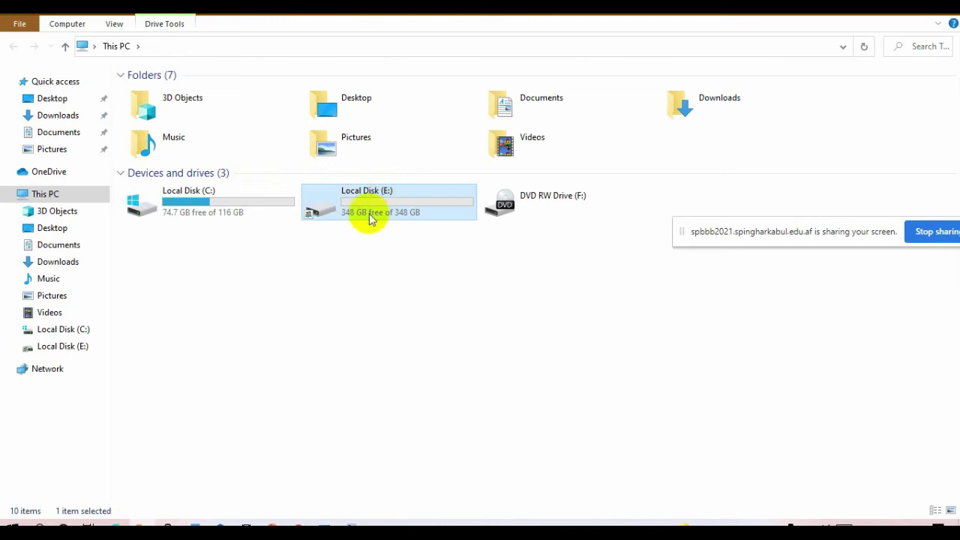
drag(365, 323, 456, 163)
drag(397, 334, 336, 188)
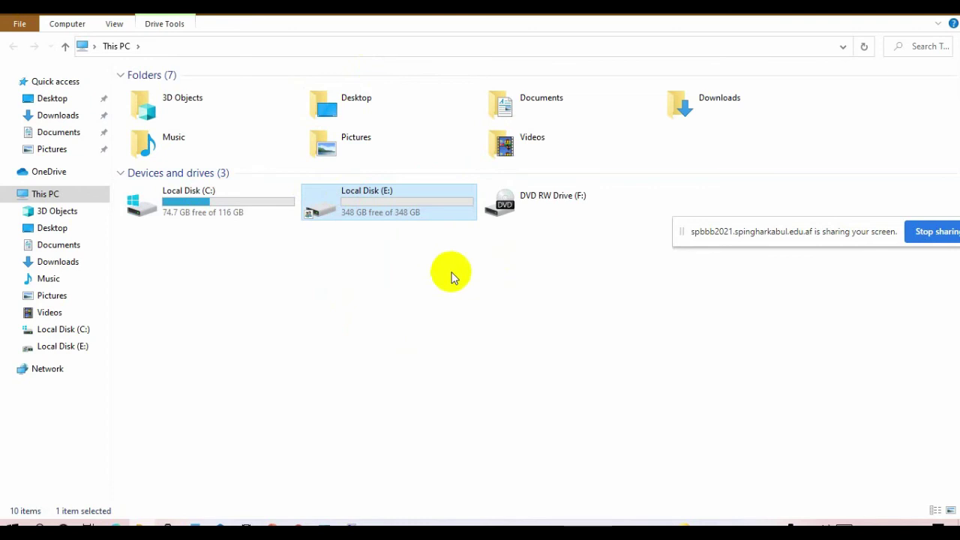
drag(433, 292, 373, 190)
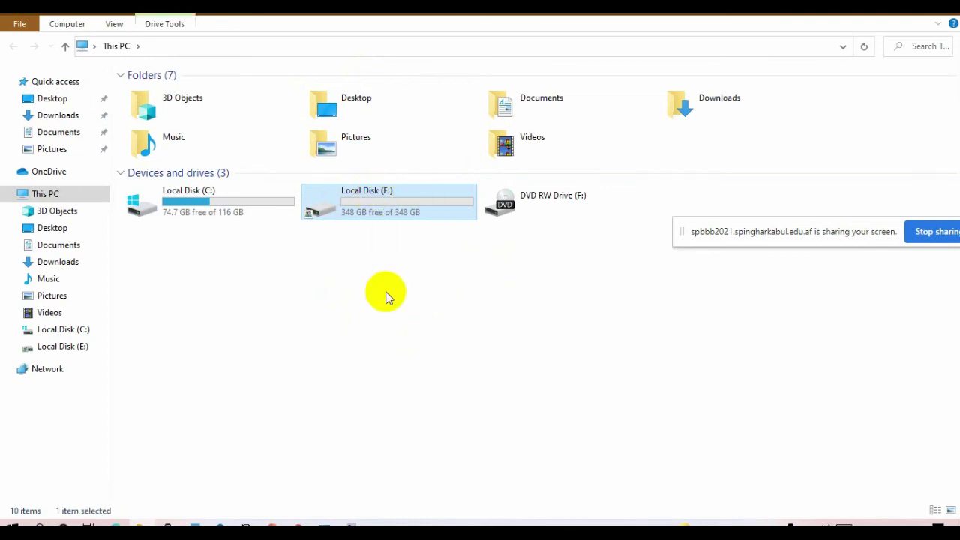
drag(381, 295, 385, 193)
click(210, 200)
click(392, 197)
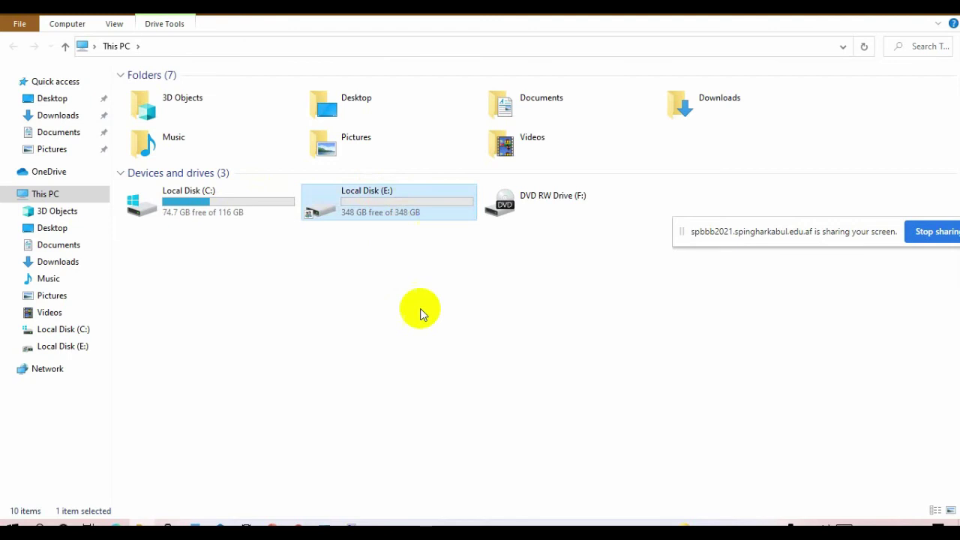
drag(414, 329, 356, 195)
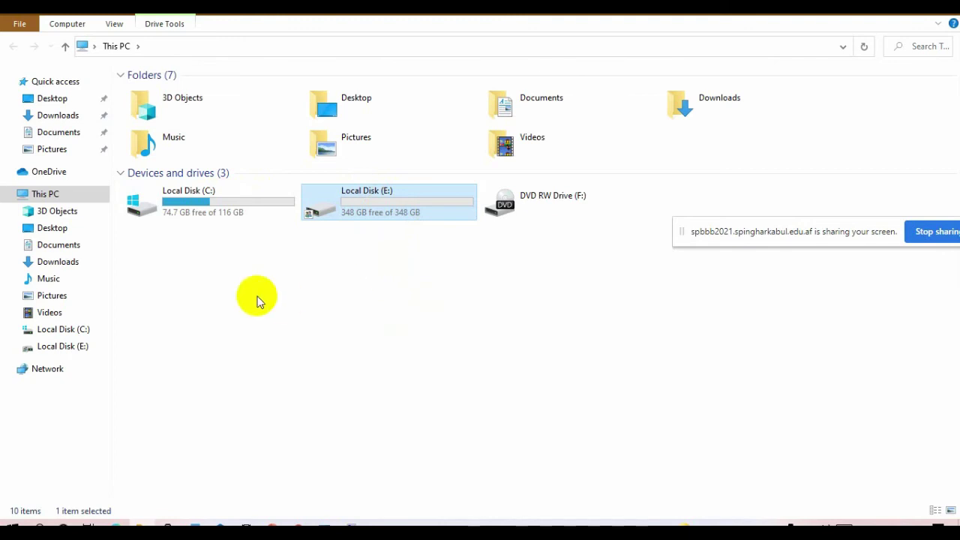
Compare the C: and E: drives in This PC with the partitions shown in Disk Management.
drag(399, 272, 431, 199)
click(382, 277)
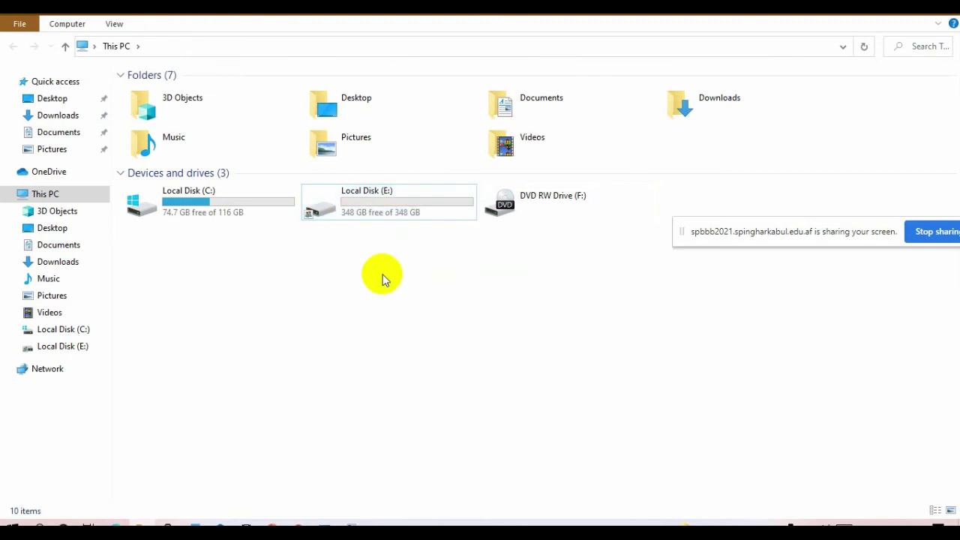
click(345, 522)
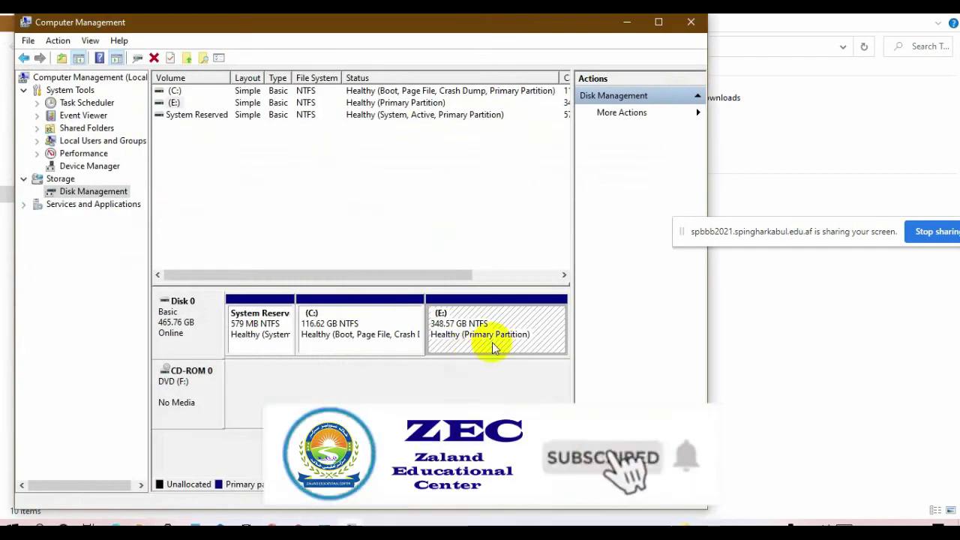
click(797, 330)
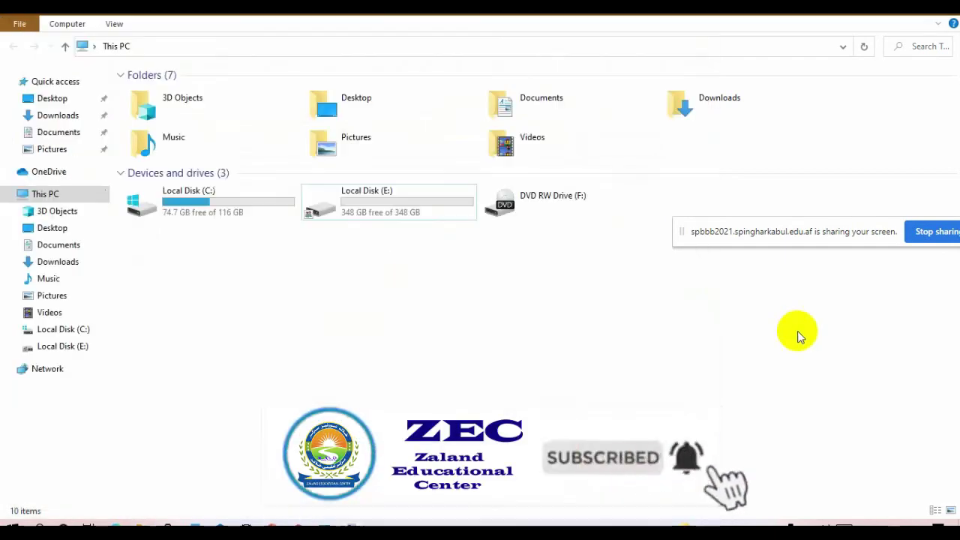
click(185, 217)
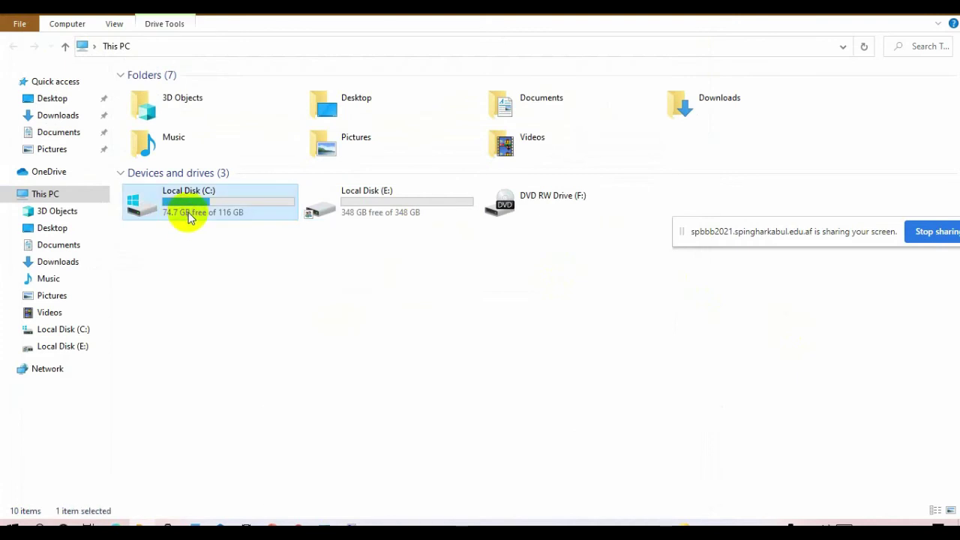
click(396, 213)
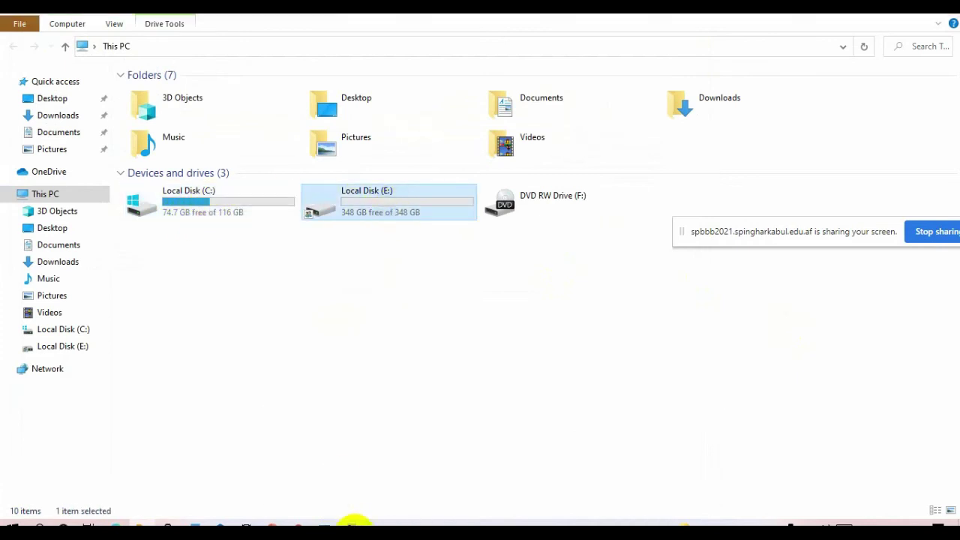
Change the E: partition's drive letter to Z in Disk Management and accept the drive letter change.
click(349, 524)
right_click(500, 347)
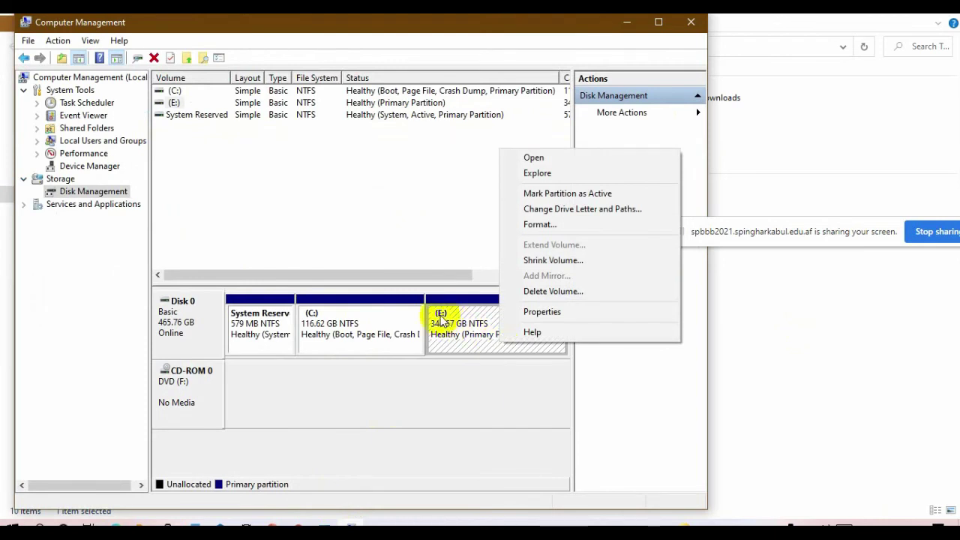
click(579, 210)
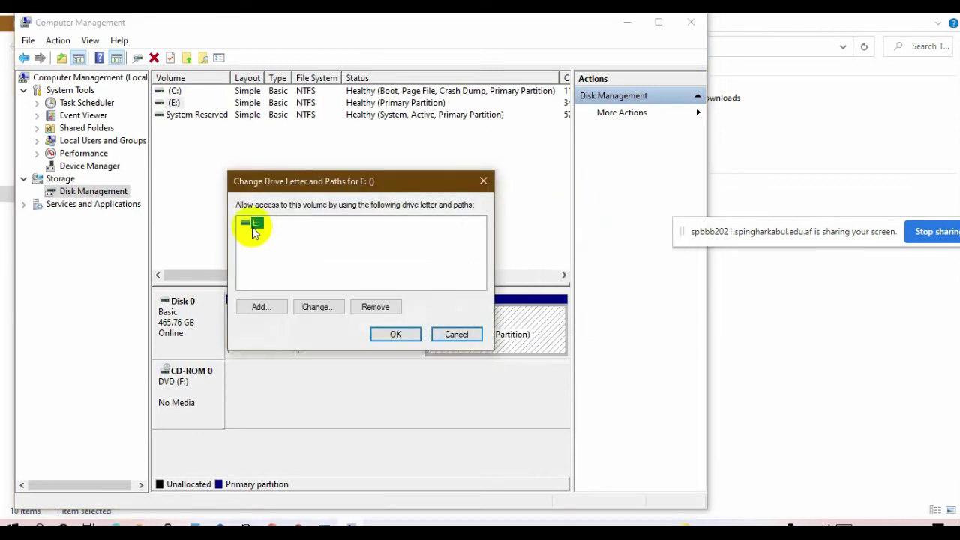
click(318, 306)
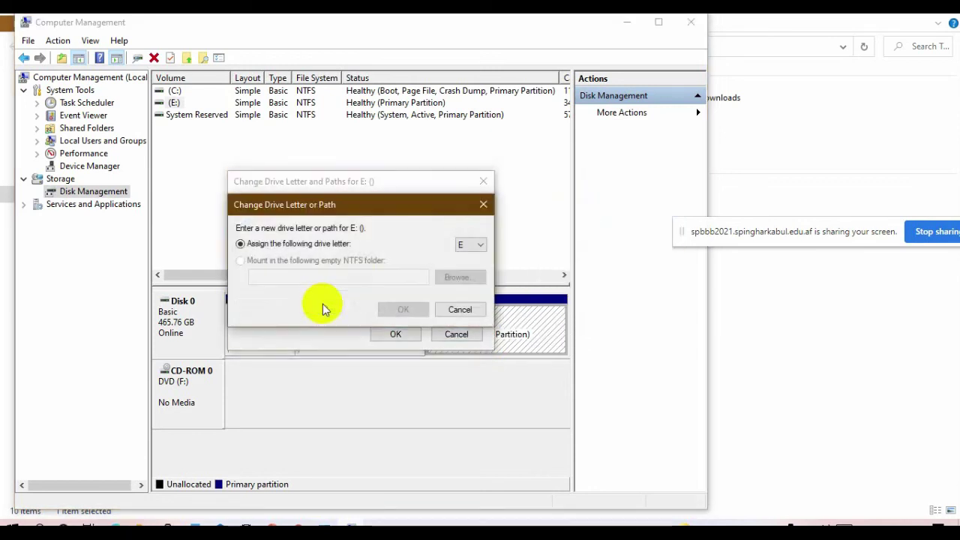
click(470, 247)
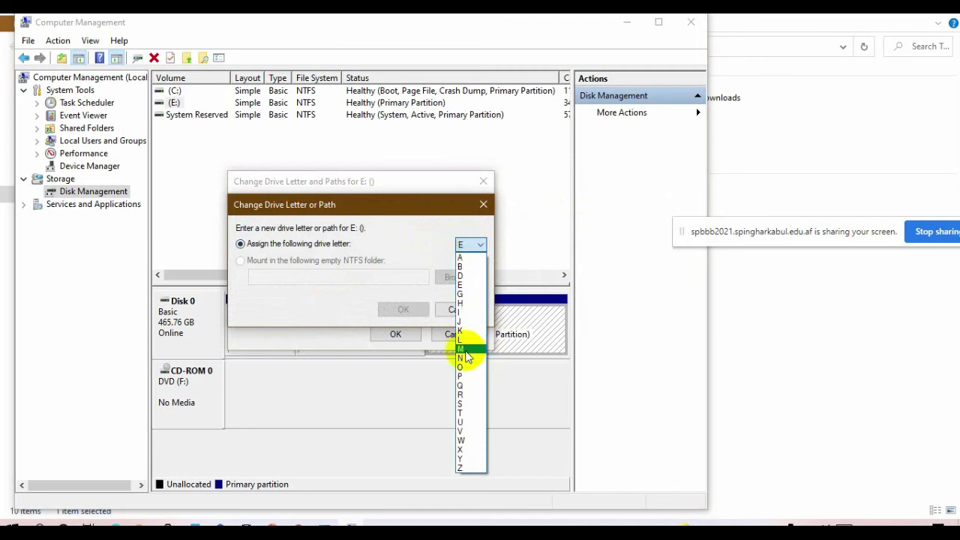
click(466, 470)
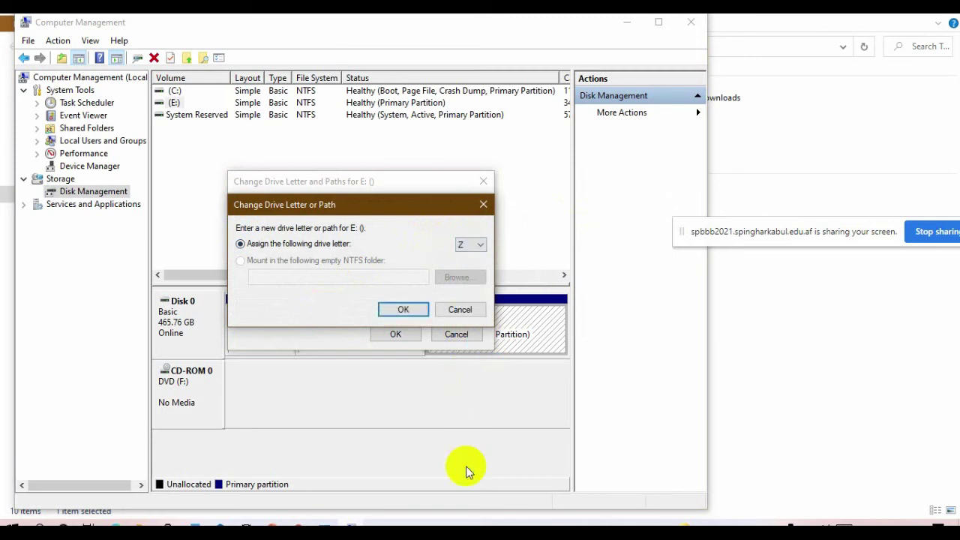
click(405, 312)
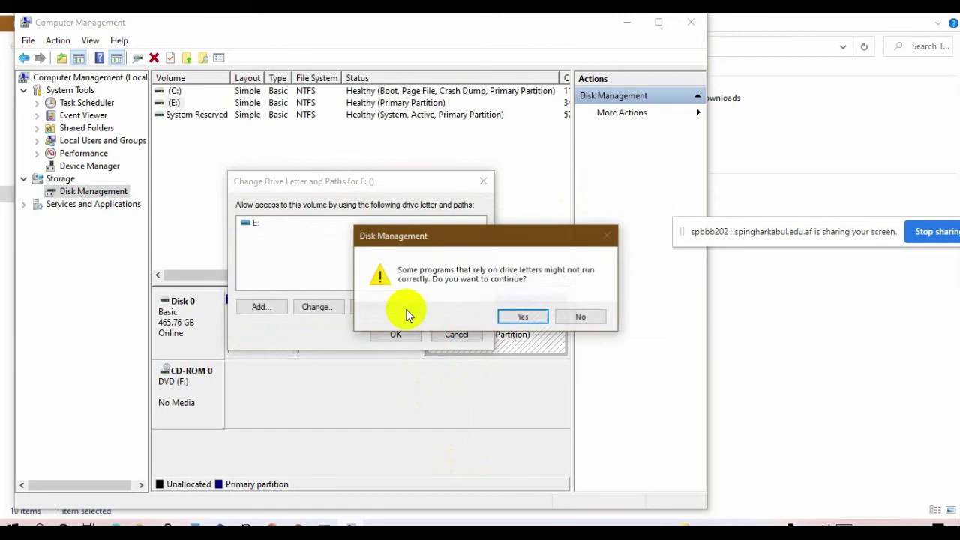
click(531, 317)
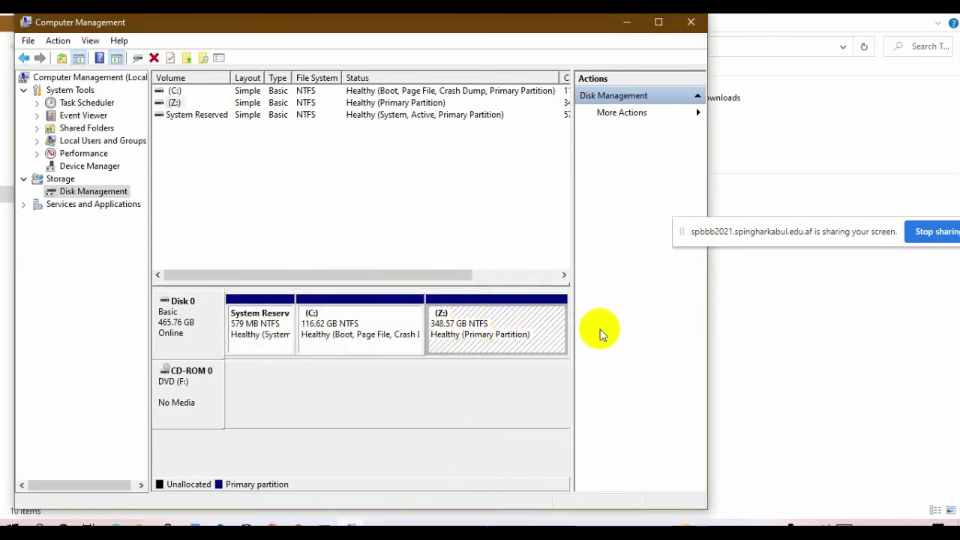
Check the C: and Z: drives in This PC against the partitions in Disk Management.
click(768, 434)
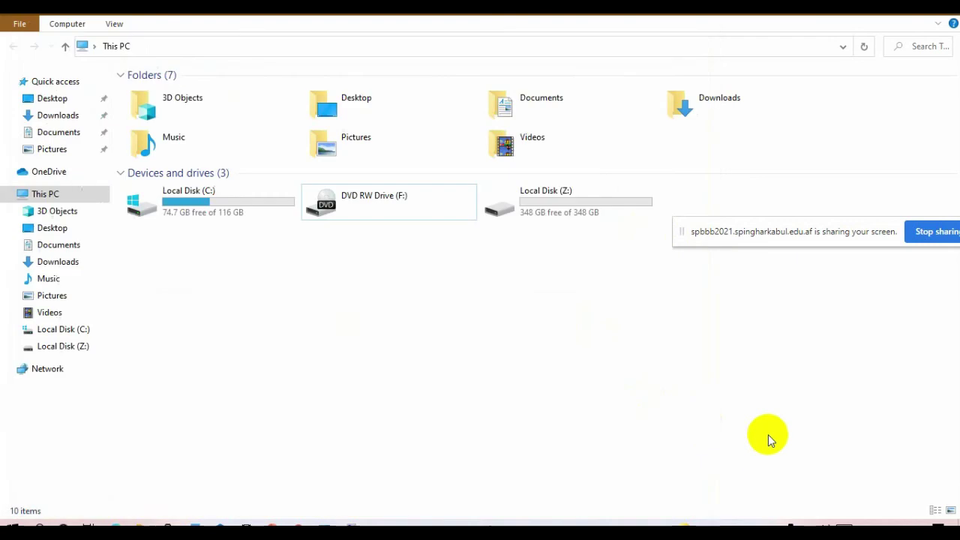
click(193, 209)
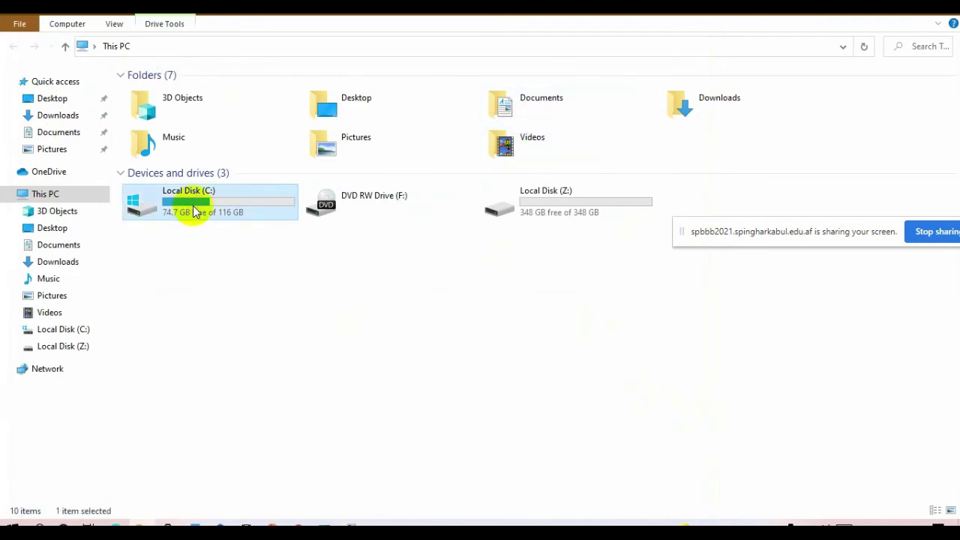
click(579, 197)
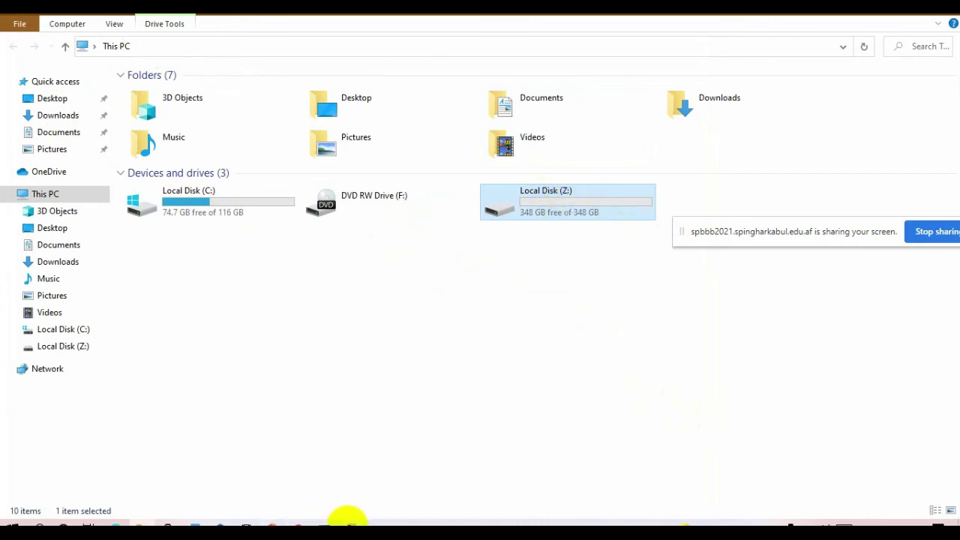
click(347, 517)
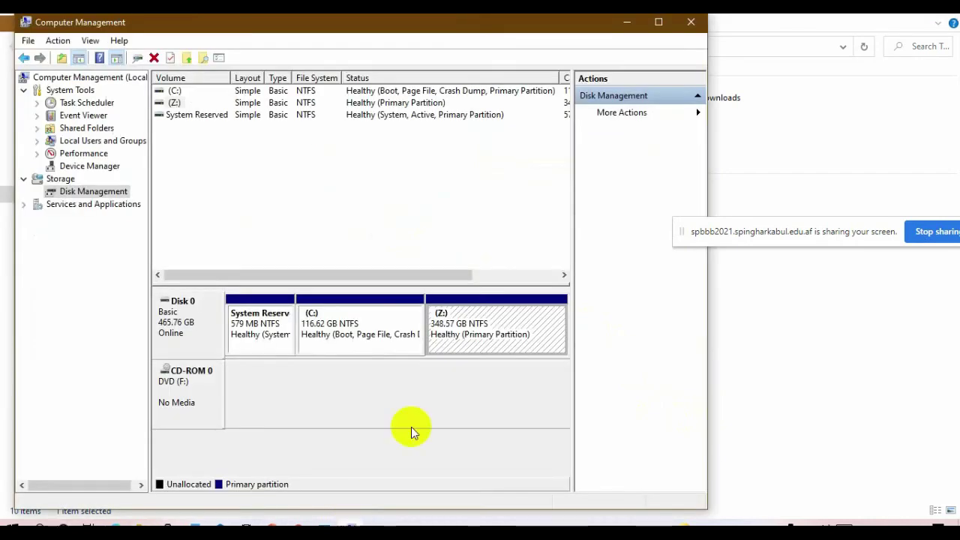
right_click(484, 335)
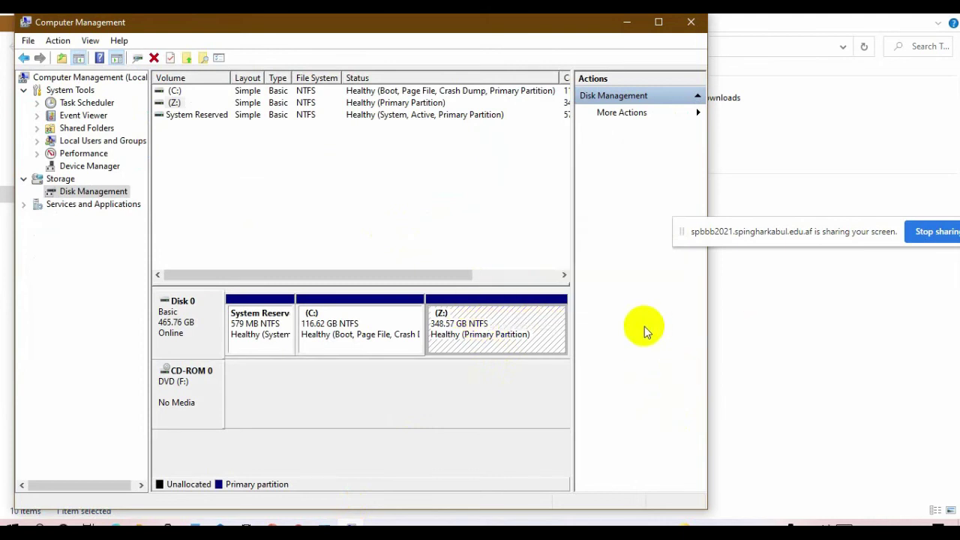
click(782, 332)
Open drive Z: in File Explorer to inspect its files and folders, and return to This PC.
click(557, 215)
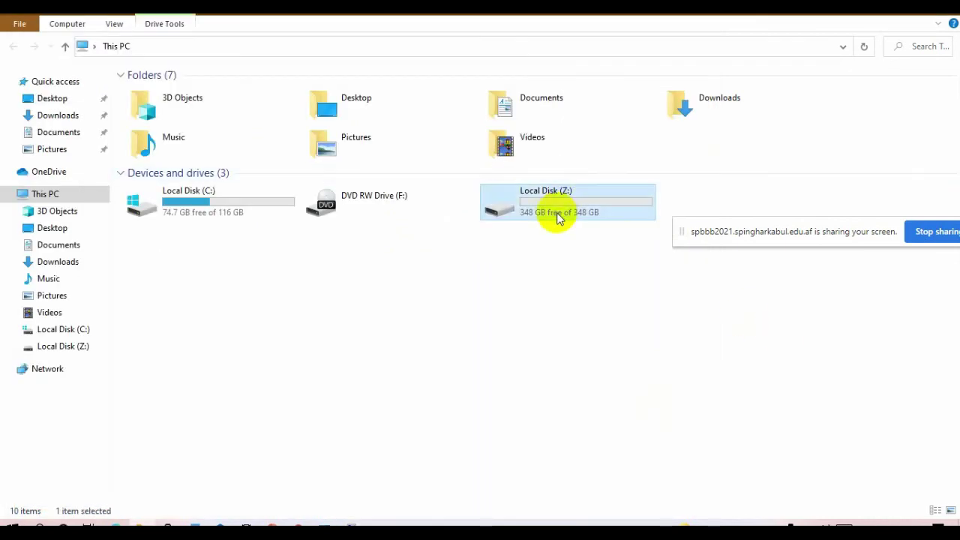
double_click(557, 215)
drag(296, 251, 180, 47)
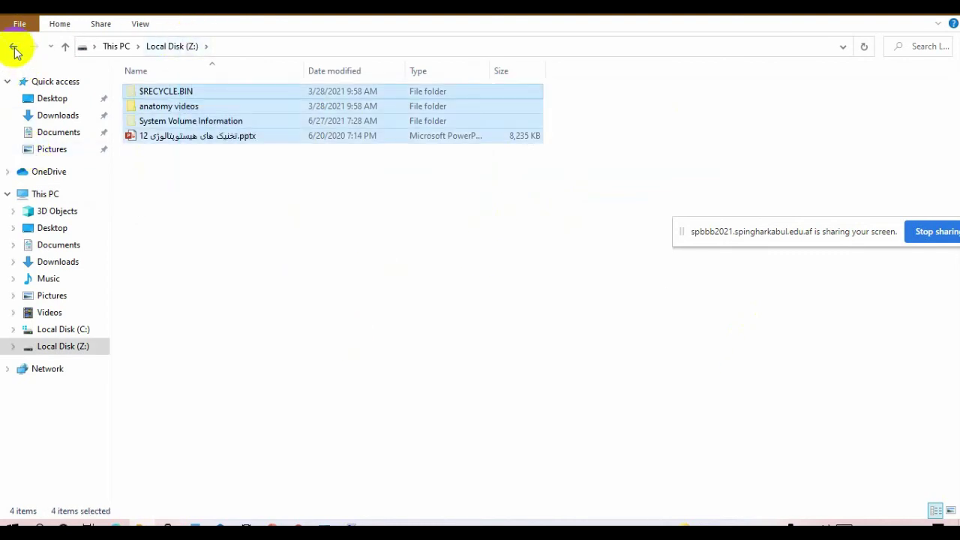
click(12, 48)
drag(592, 250, 571, 147)
click(568, 231)
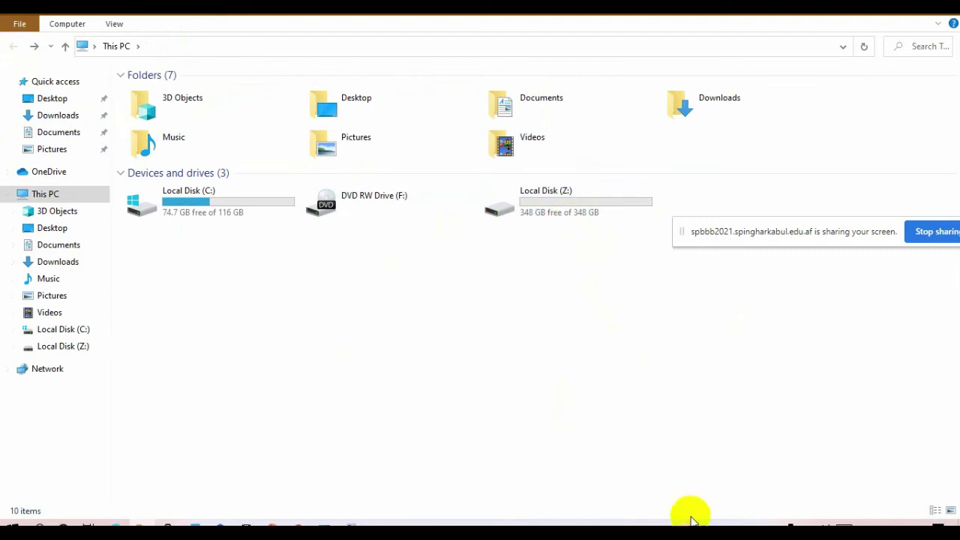
Remove the drive letter from the Z: partition in Disk Management and confirm the removal.
click(354, 522)
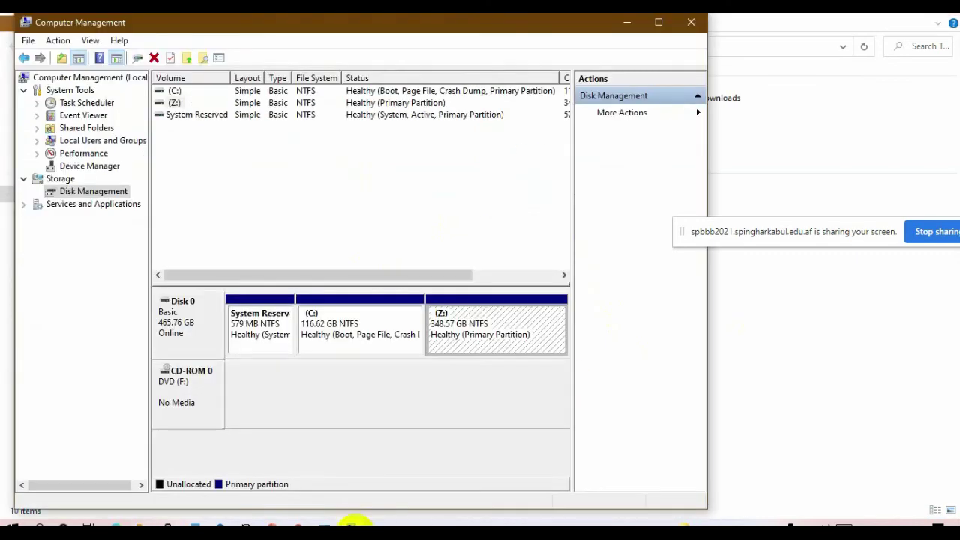
right_click(472, 321)
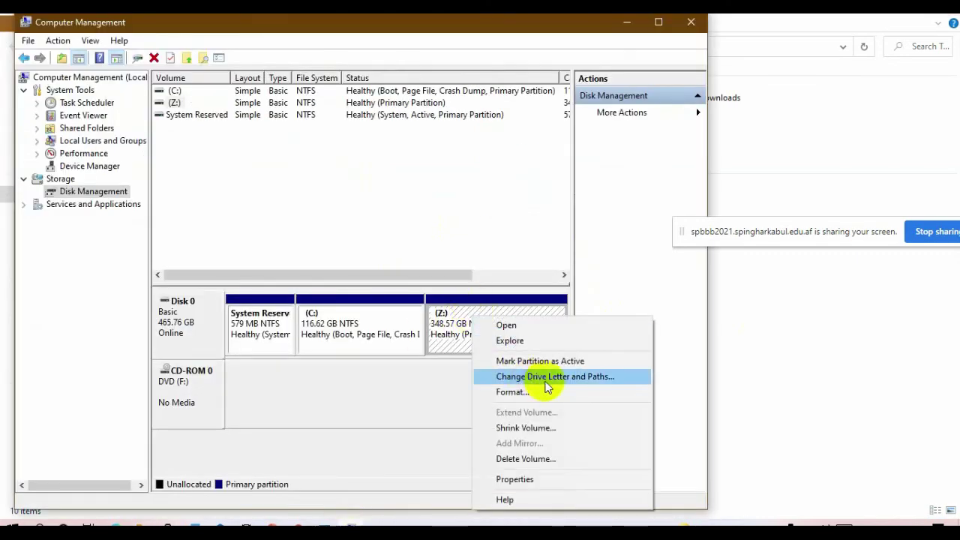
click(551, 377)
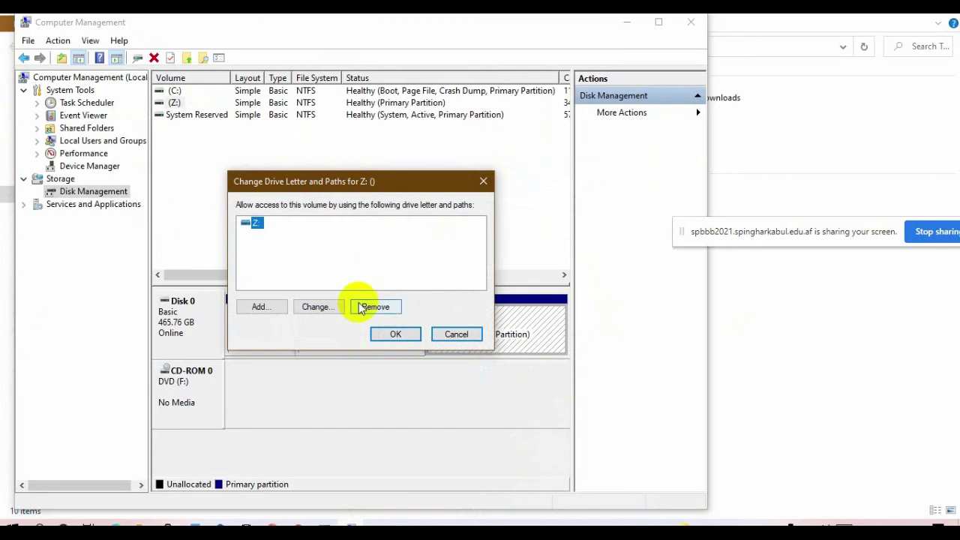
click(384, 309)
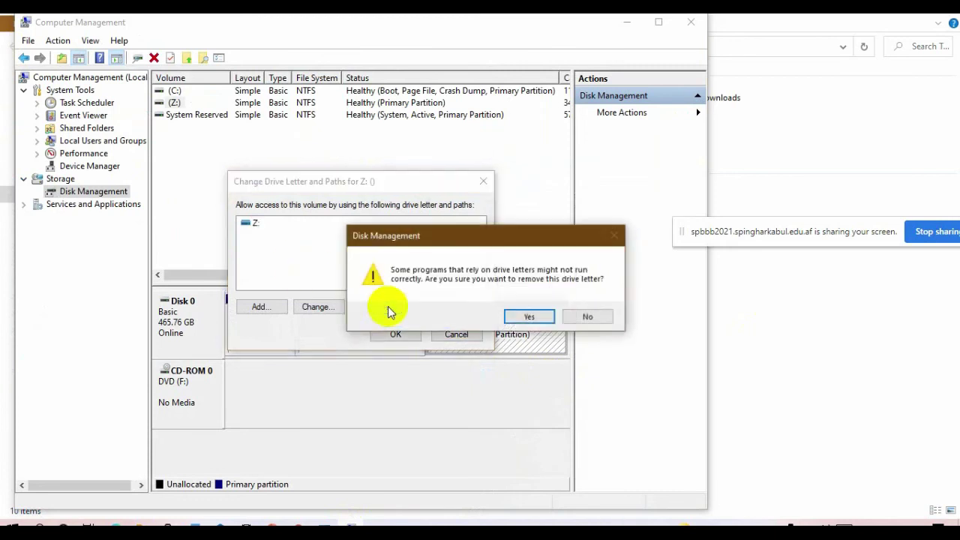
click(515, 317)
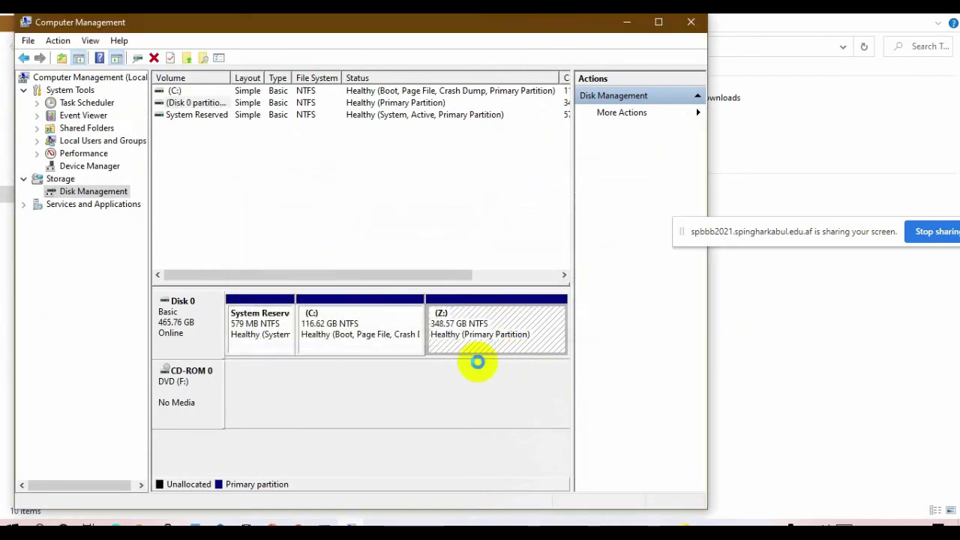
Return to This PC and refresh the drive list to check which drives are available.
click(761, 354)
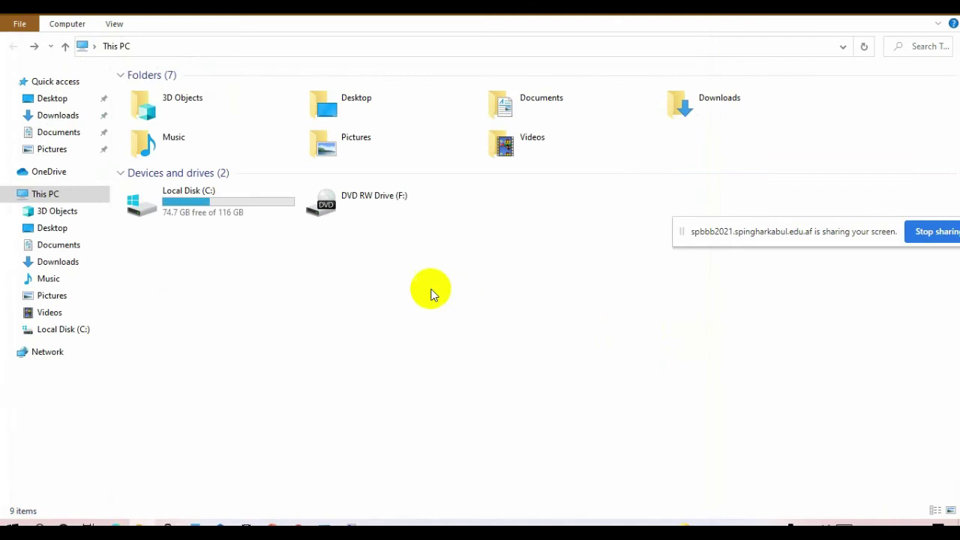
right_click(431, 294)
click(455, 344)
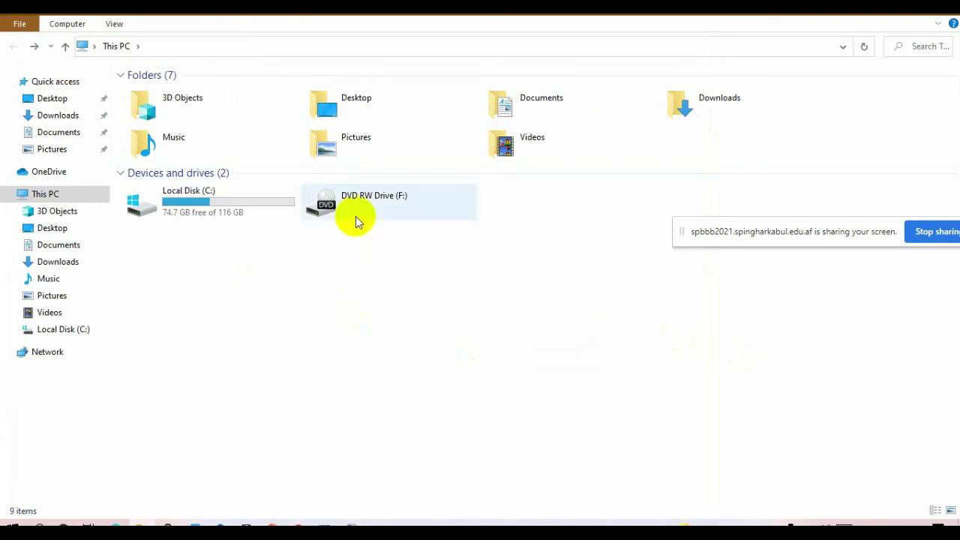
click(263, 216)
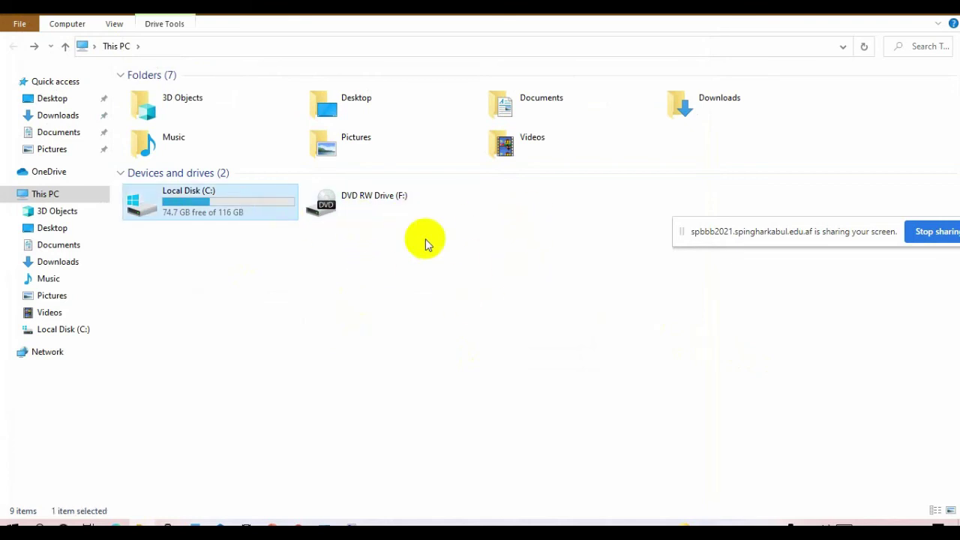
right_click(455, 301)
click(515, 358)
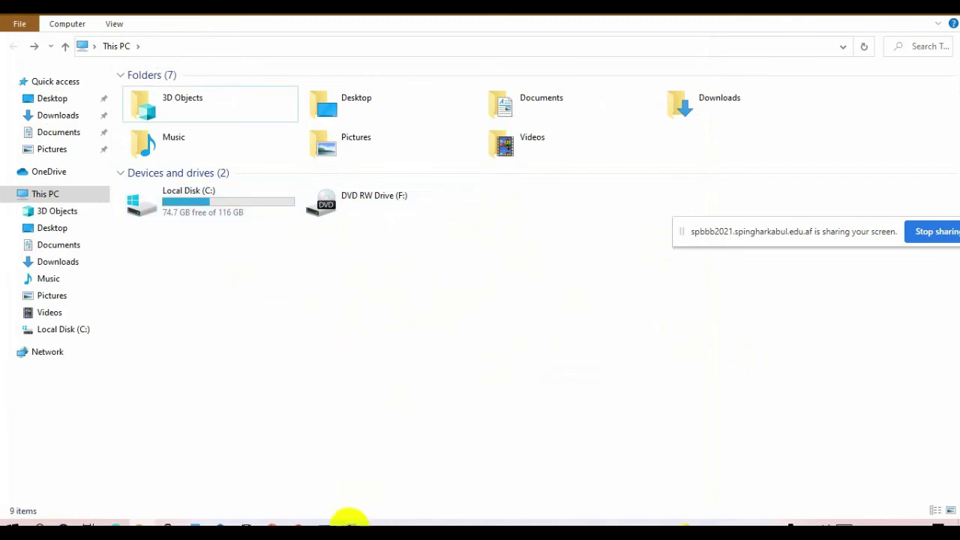
Add drive letter E to the 348.57 GB partition without a letter in Disk Management.
click(350, 522)
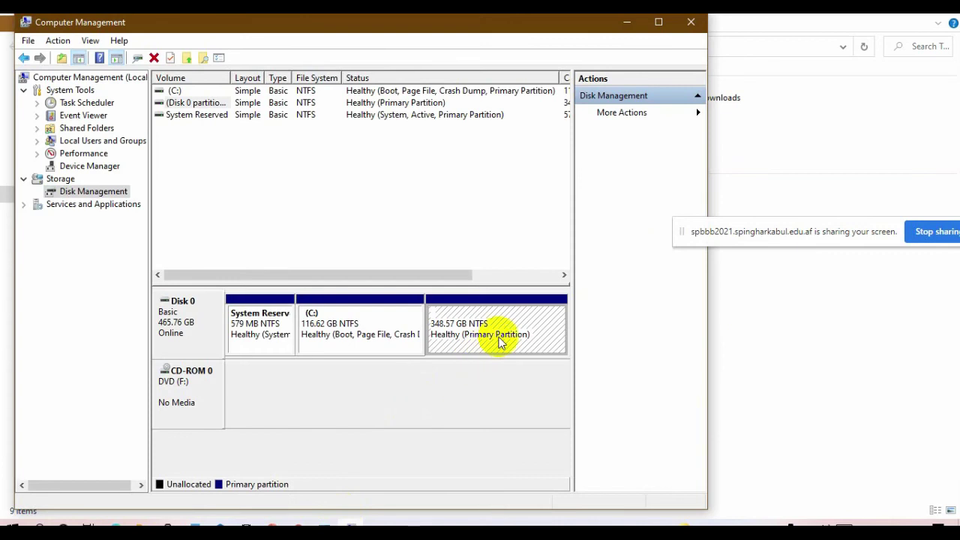
right_click(499, 339)
click(567, 203)
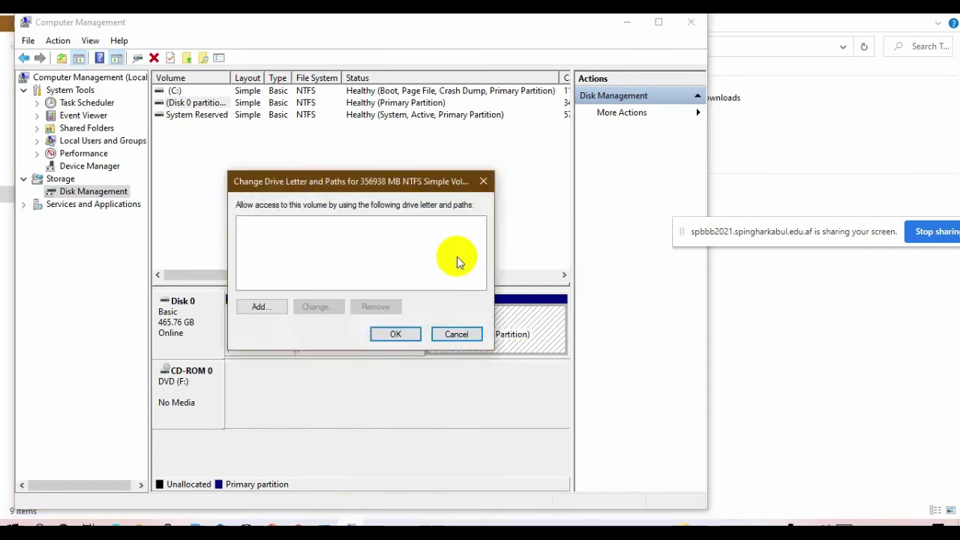
click(260, 308)
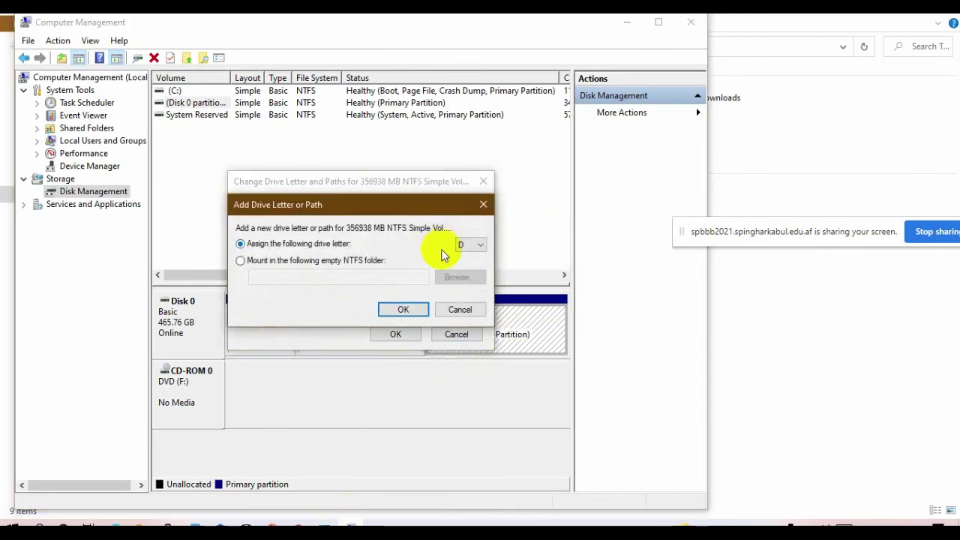
click(479, 245)
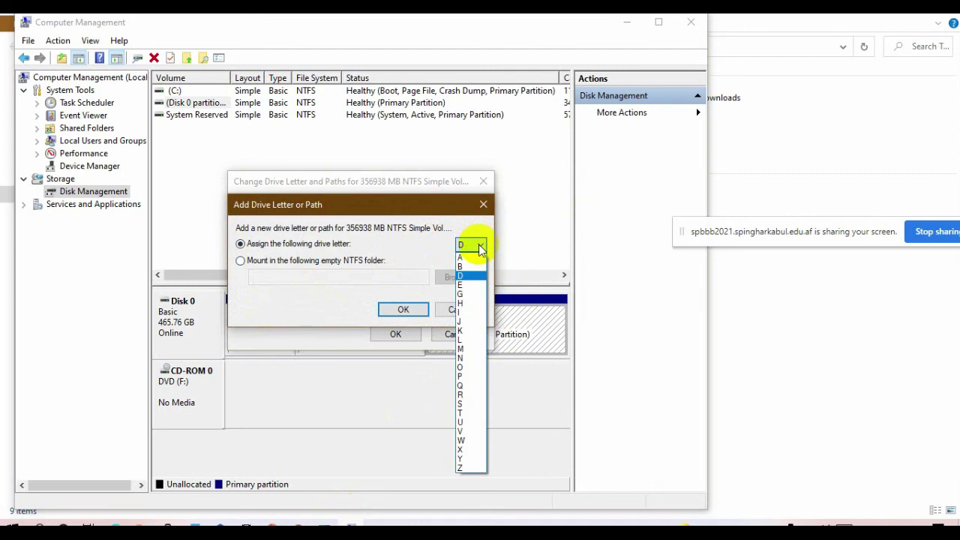
click(461, 285)
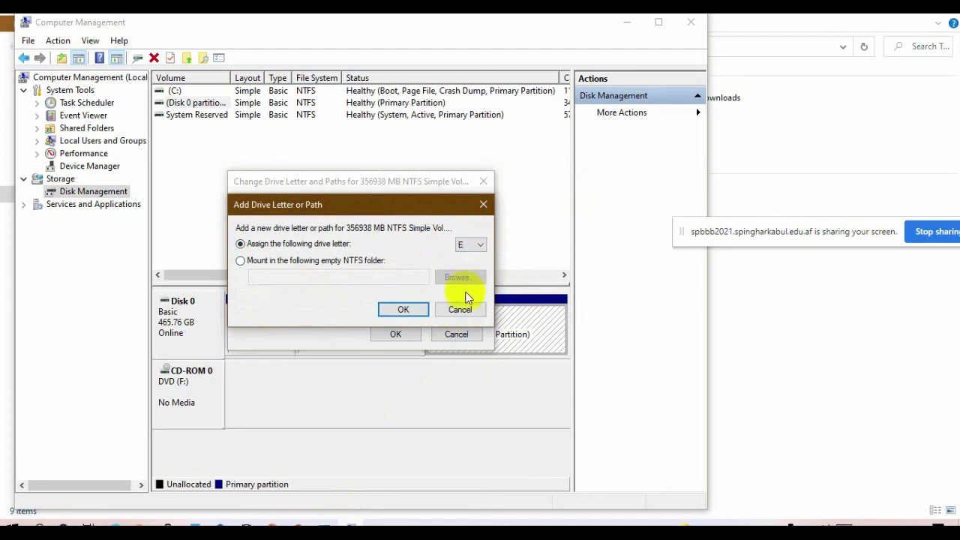
click(402, 309)
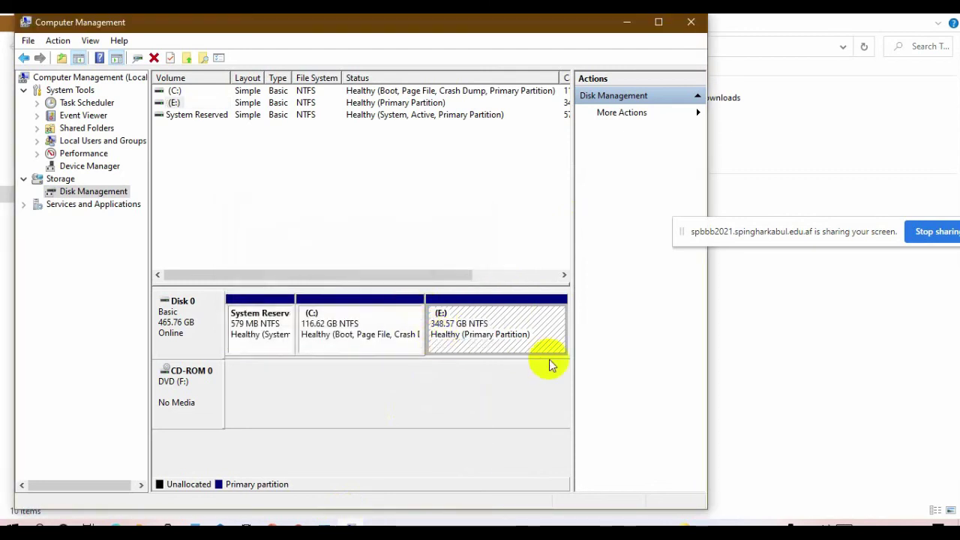
Switch to This PC in File Explorer and refresh the drive list to check for drive E:.
click(766, 333)
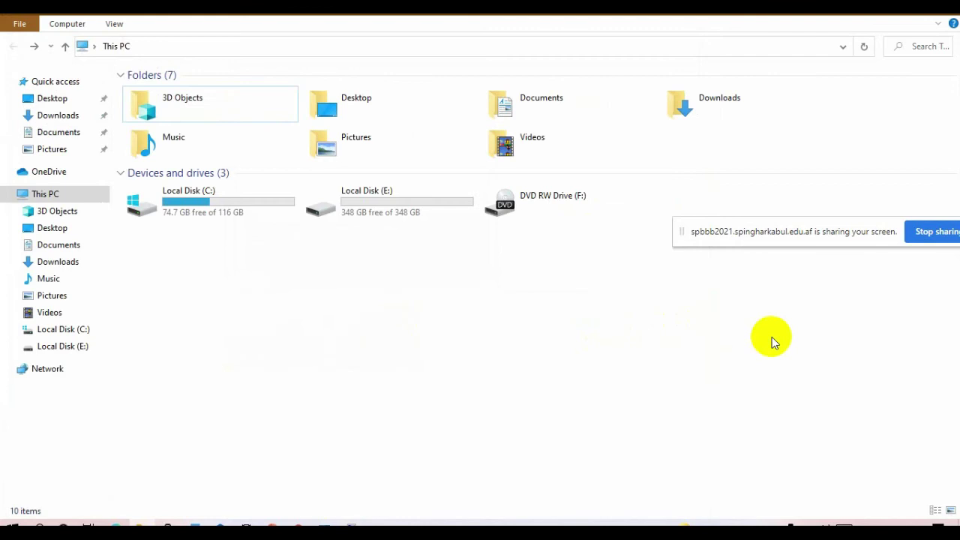
right_click(353, 291)
click(399, 345)
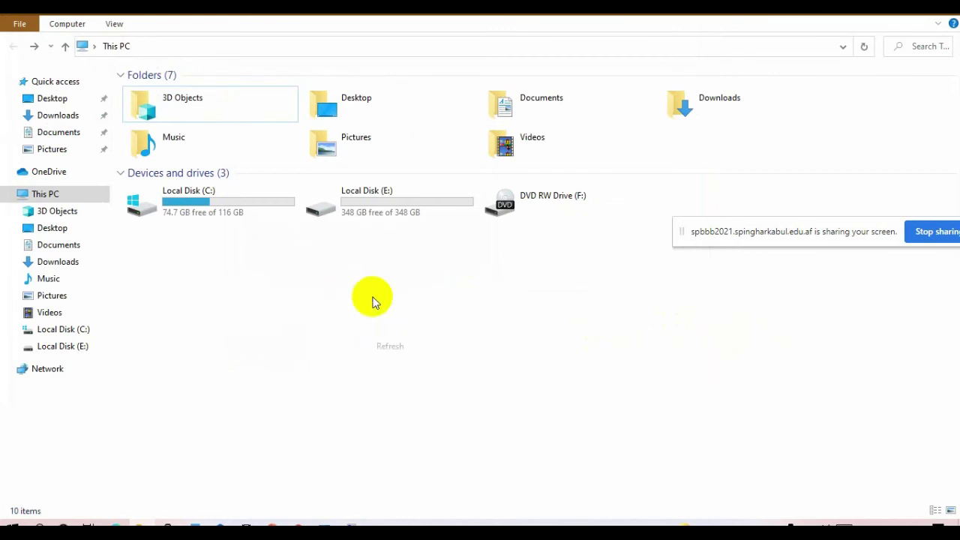
Open drive E: to inspect its files and folders, and return to This PC.
click(255, 201)
click(376, 203)
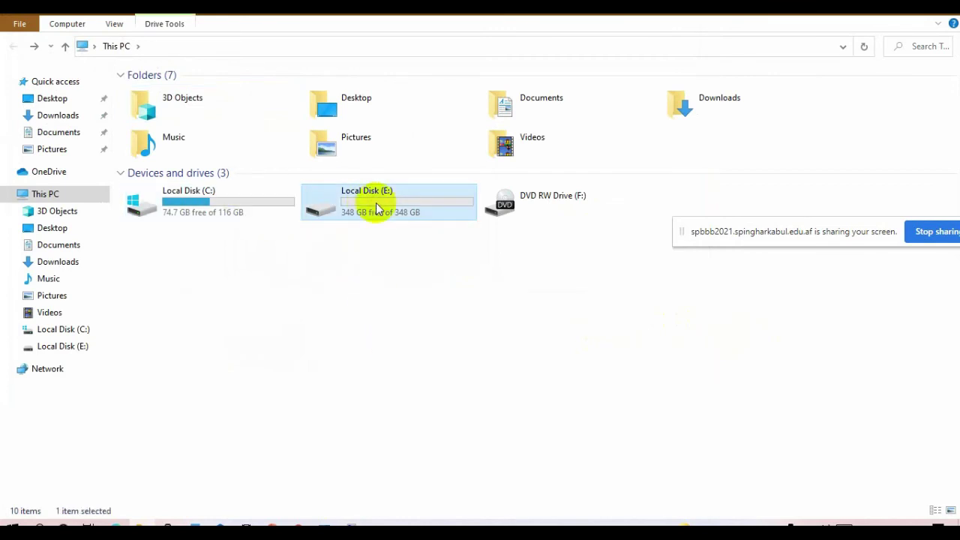
double_click(375, 203)
drag(436, 229, 193, 159)
click(193, 159)
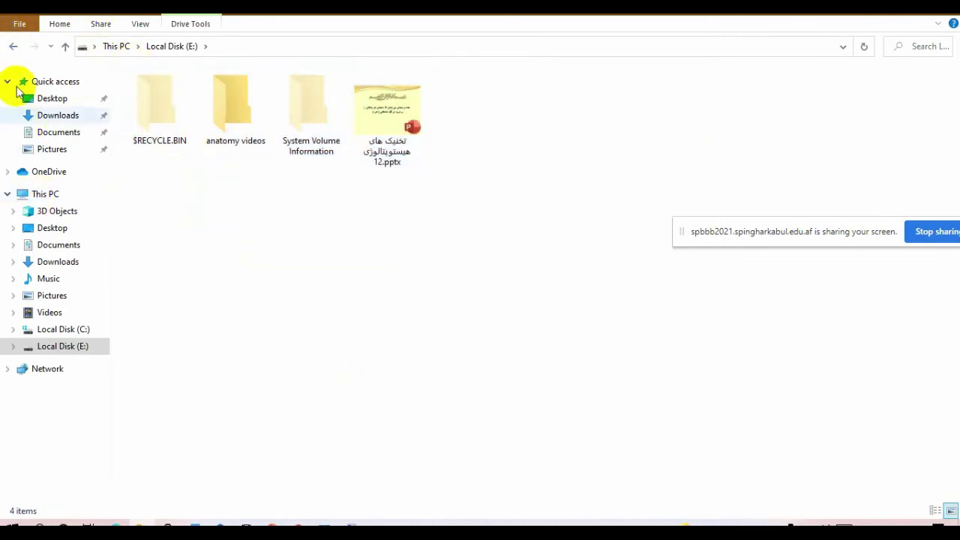
click(13, 46)
click(455, 263)
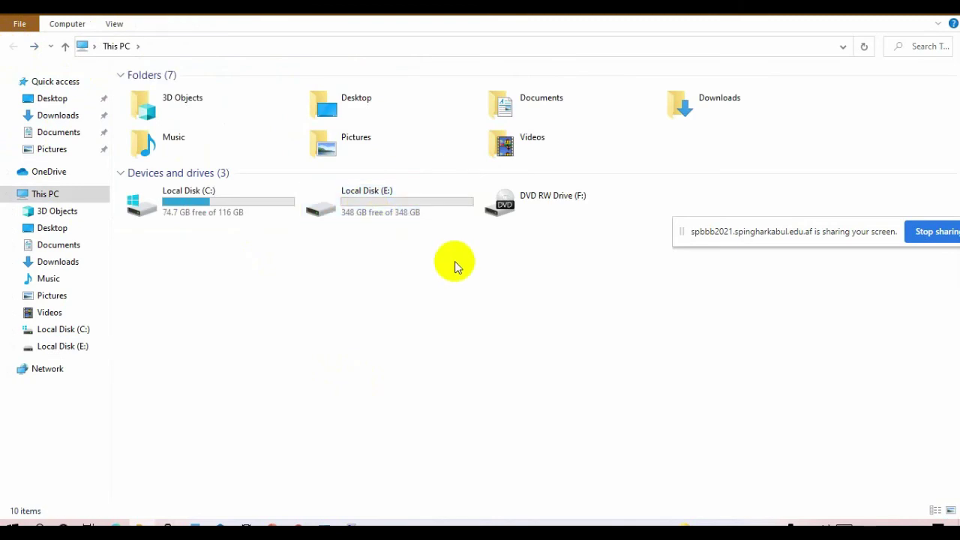
Check the E: partition in Disk Management, and refresh This PC to examine the same drive there.
click(350, 524)
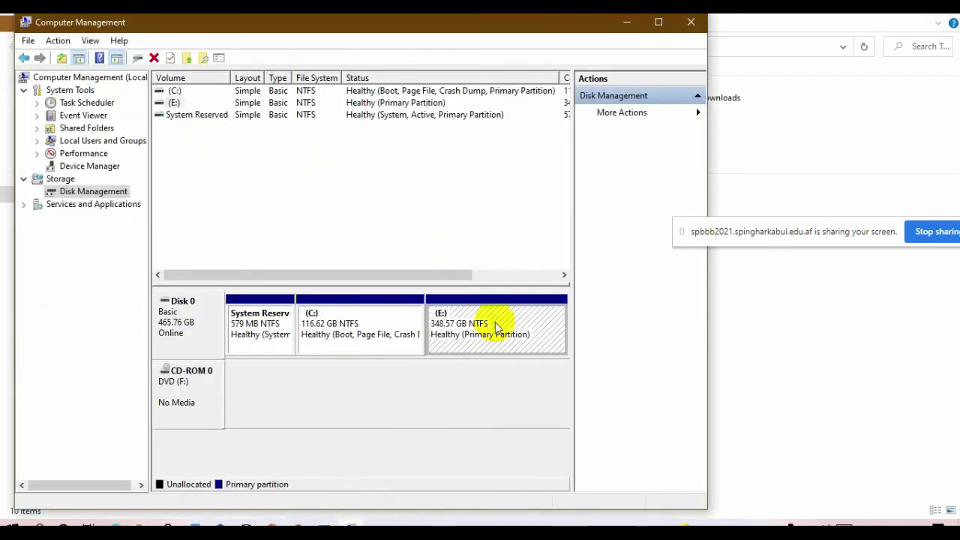
click(788, 357)
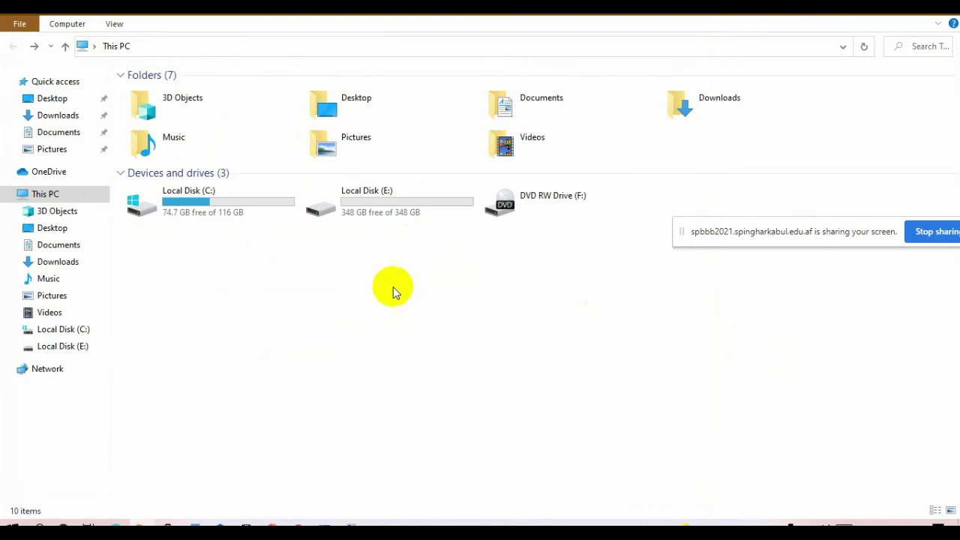
right_click(393, 286)
click(449, 348)
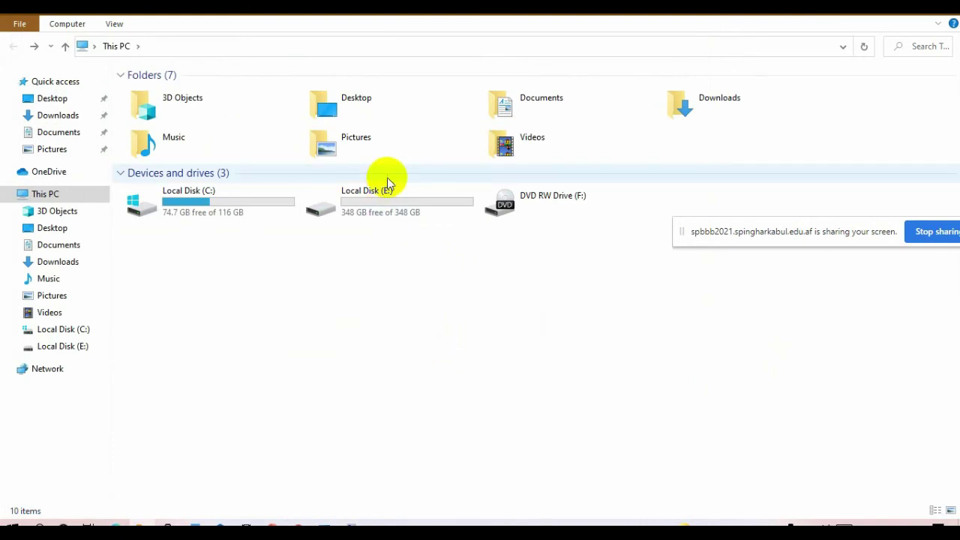
click(385, 177)
click(449, 288)
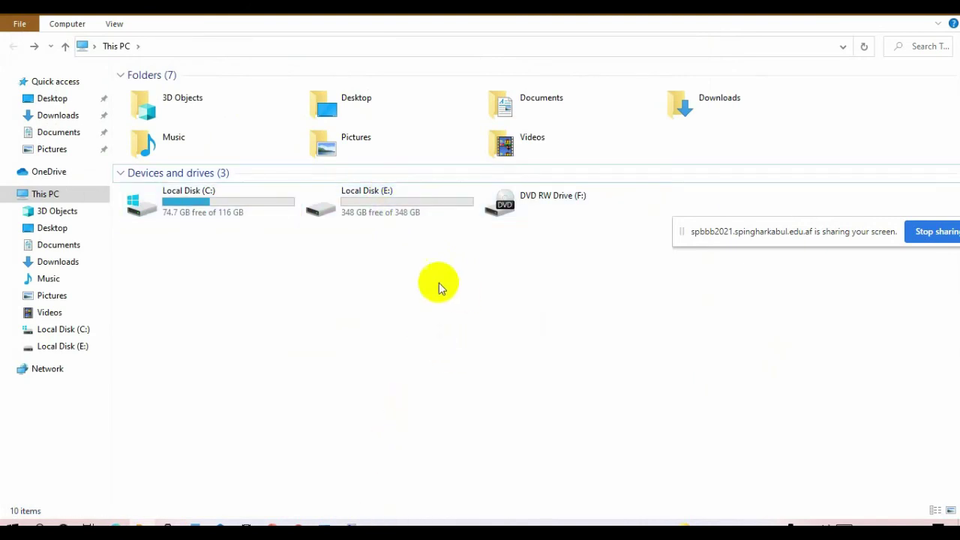
click(381, 212)
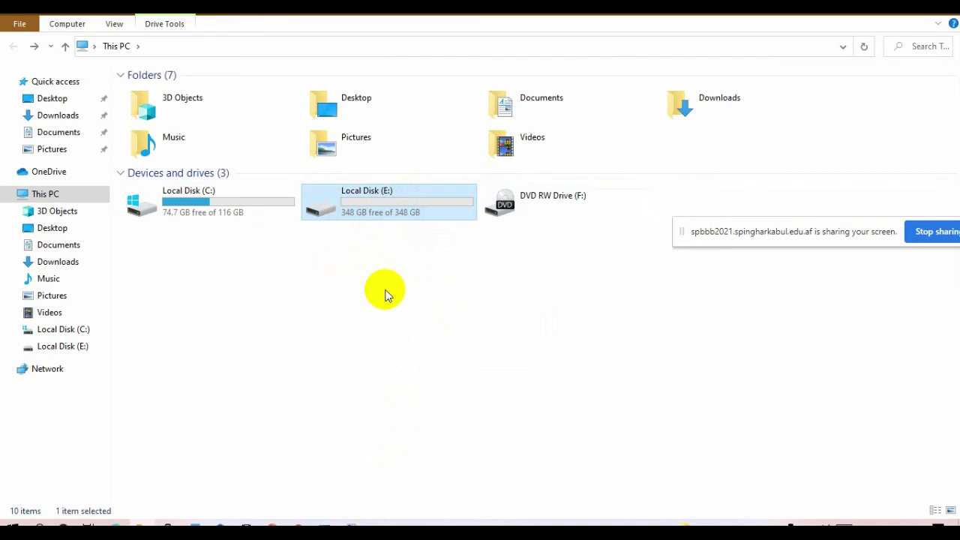
drag(408, 306, 364, 207)
click(375, 248)
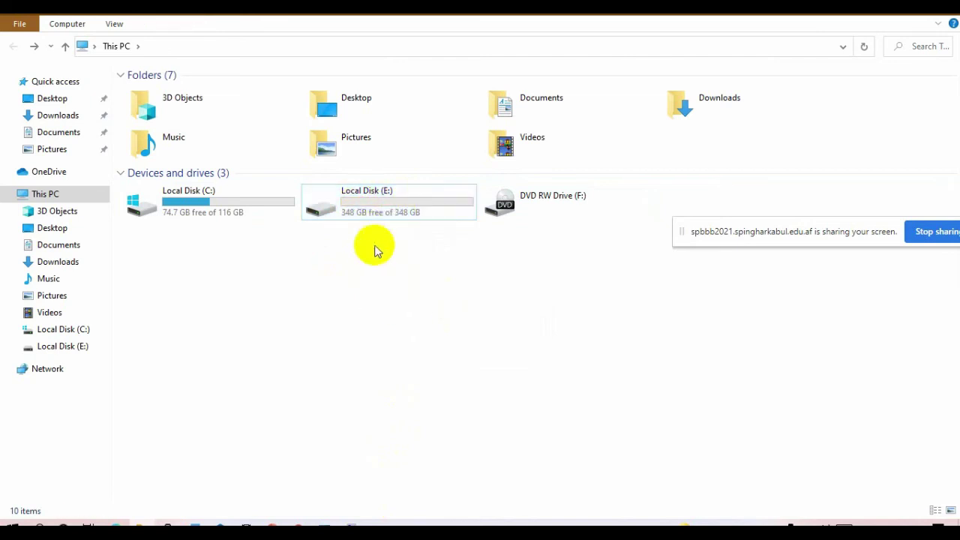
click(392, 203)
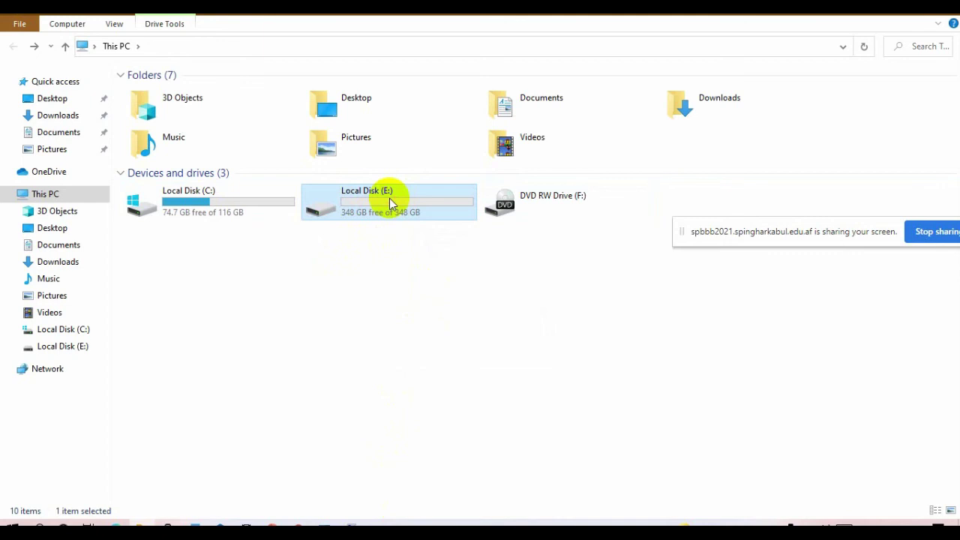
Review the format options for drive E: from Disk Management and File Explorer, closing the Format dialog without formatting.
click(349, 521)
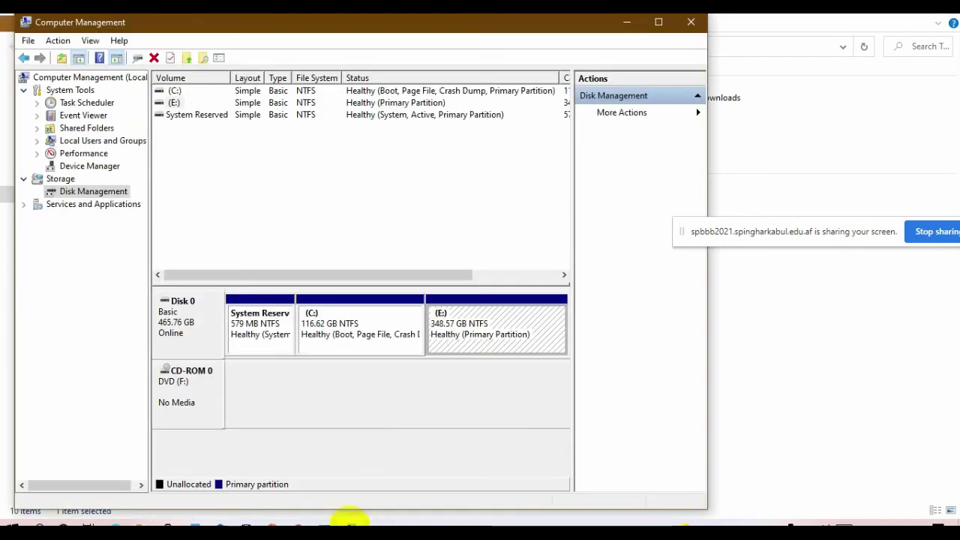
right_click(494, 335)
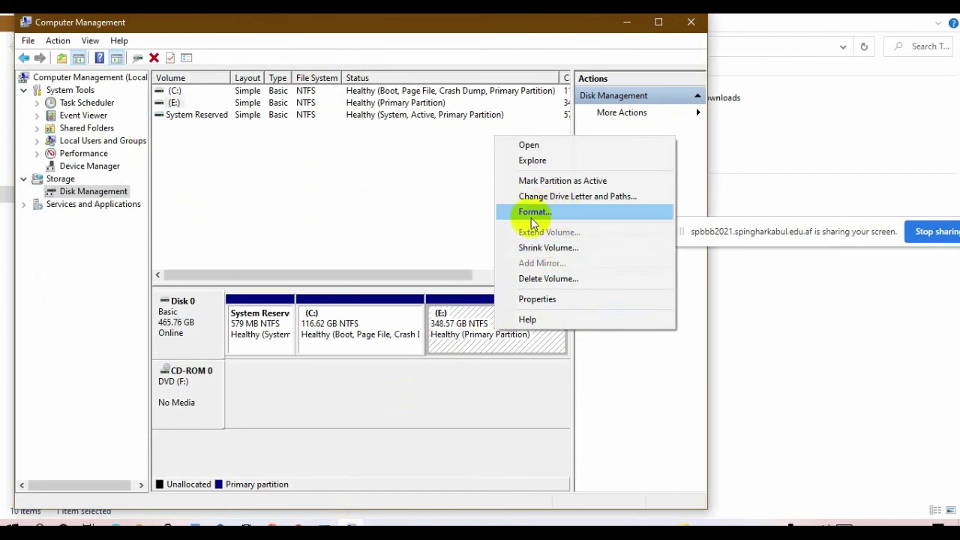
click(859, 344)
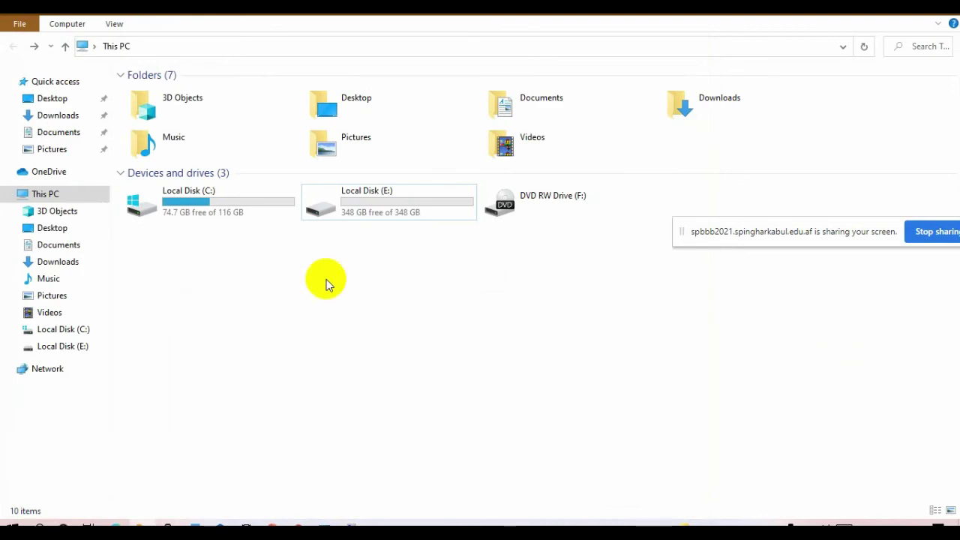
right_click(370, 204)
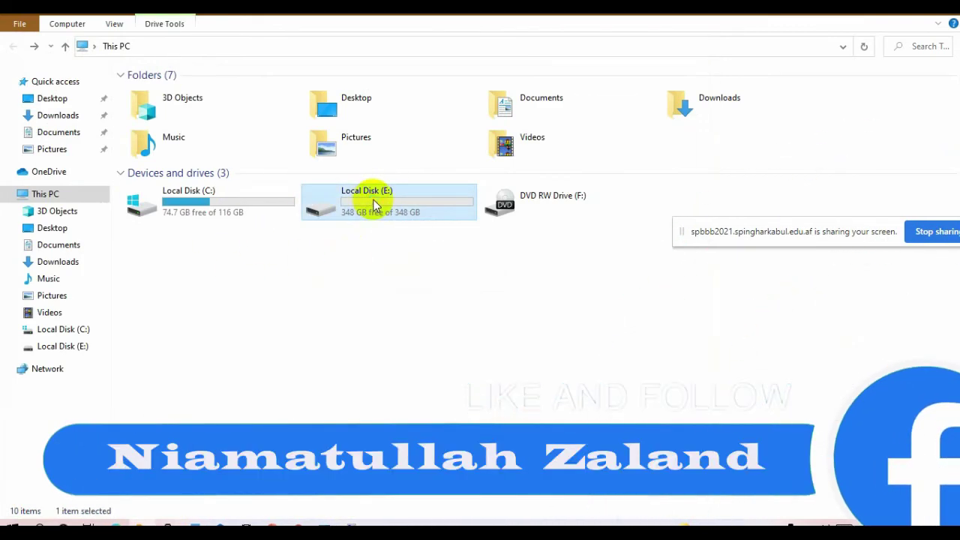
click(431, 414)
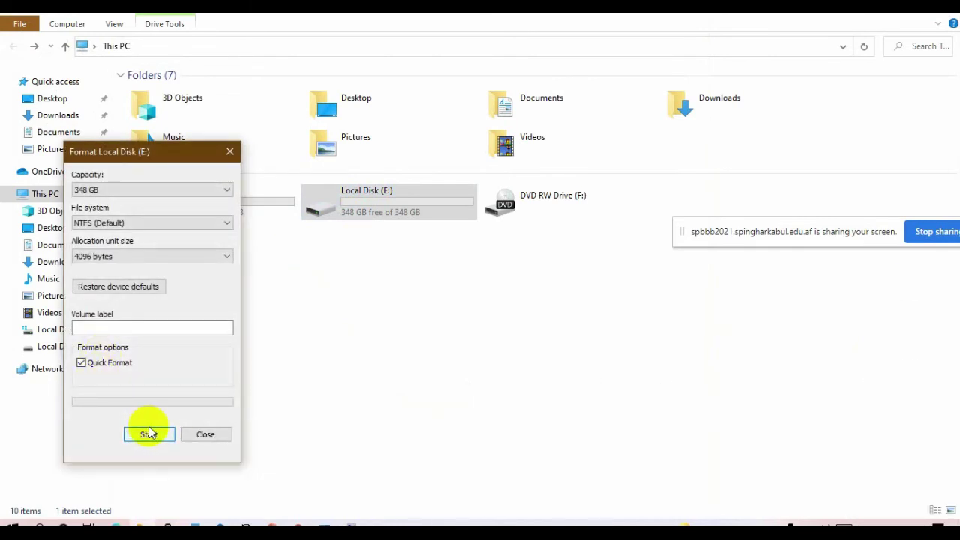
click(214, 434)
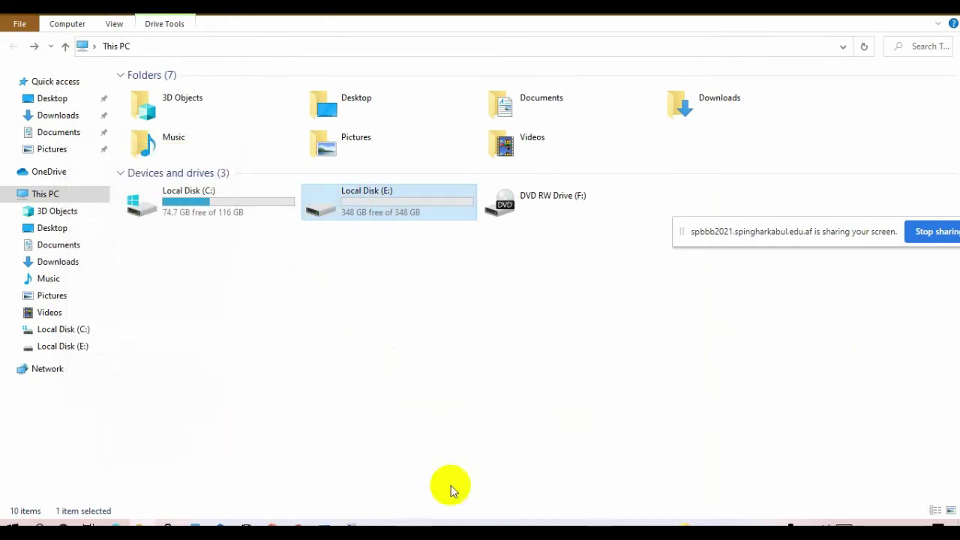
Open Shrink Volume for the E: partition in Disk Management, examine its size fields, and cancel without shrinking.
click(348, 522)
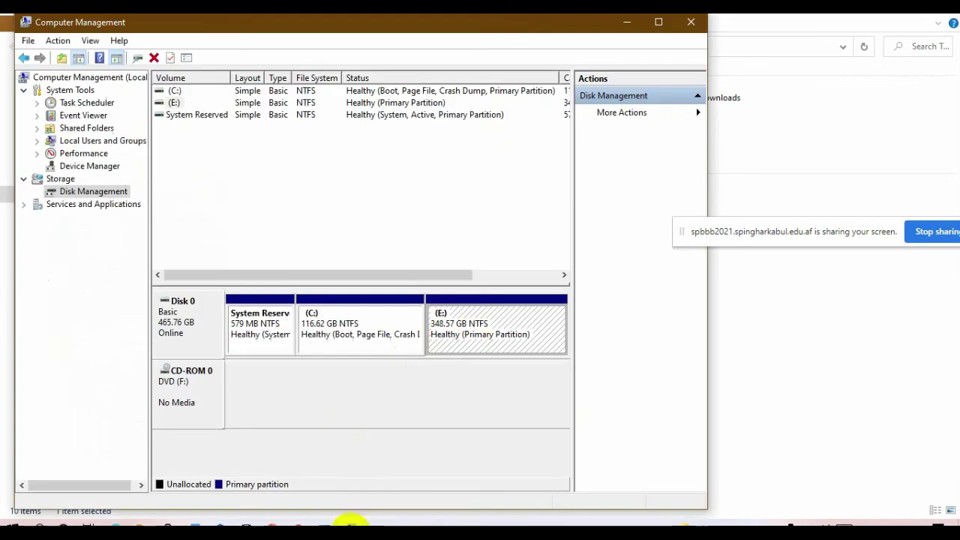
right_click(473, 338)
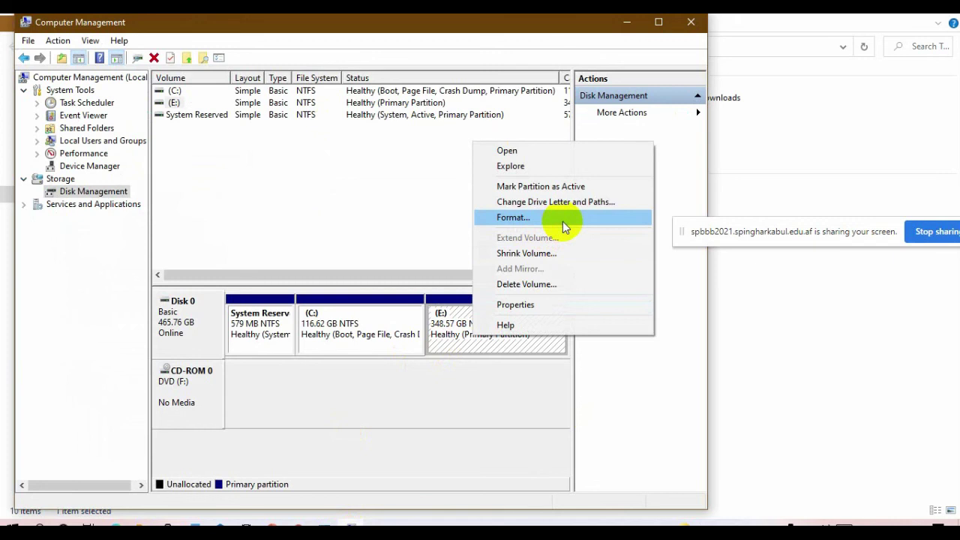
click(540, 252)
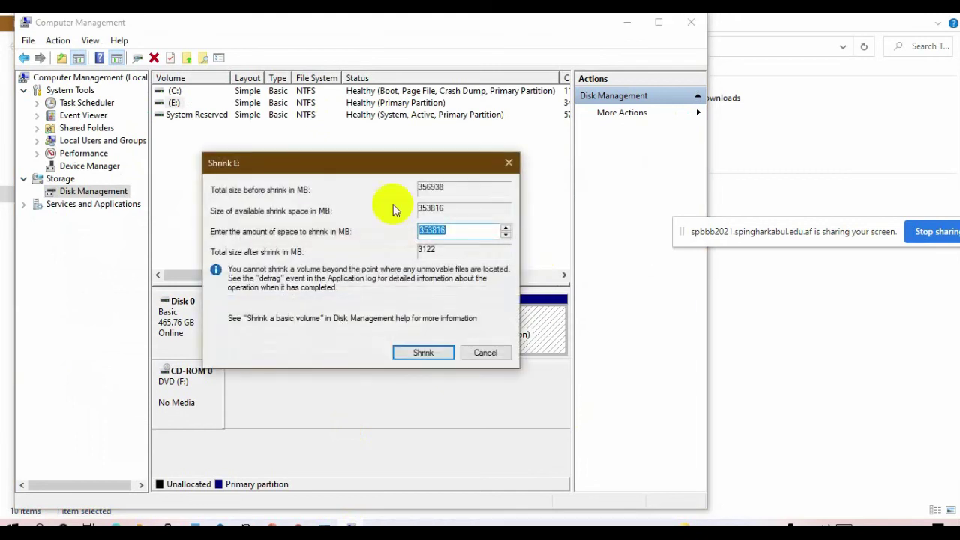
drag(404, 168, 477, 203)
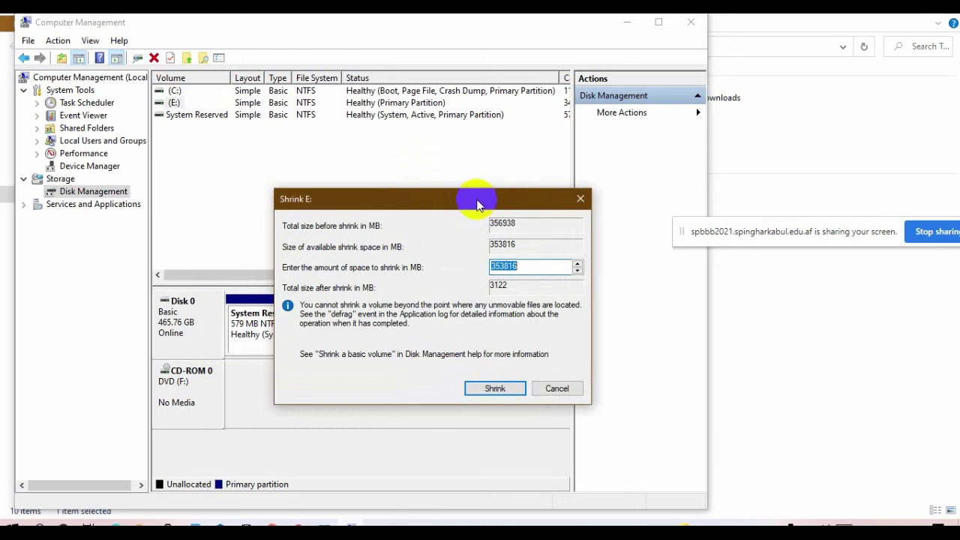
click(563, 393)
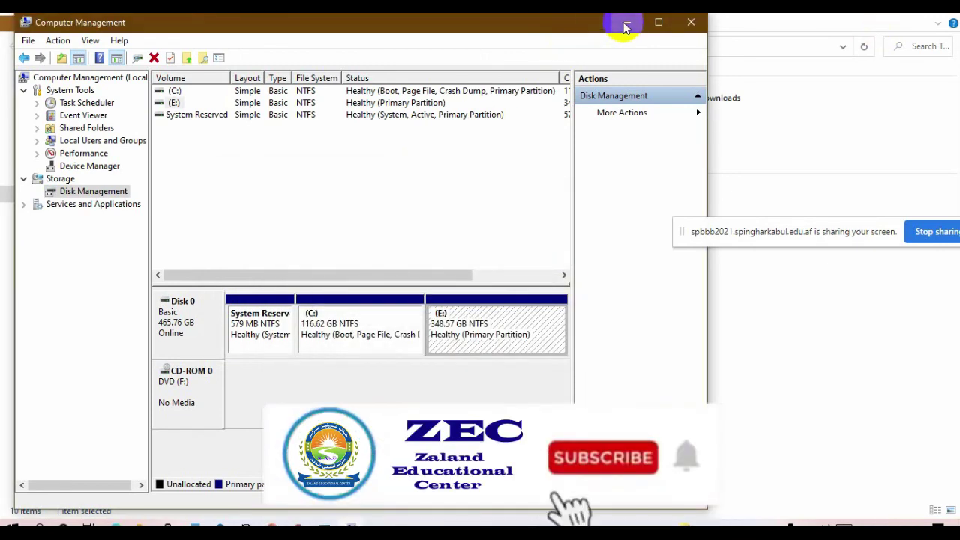
Clear the Computer Management and File Explorer windows from the desktop, and search Windows for "note" to launch Notepad.
click(626, 22)
click(881, 15)
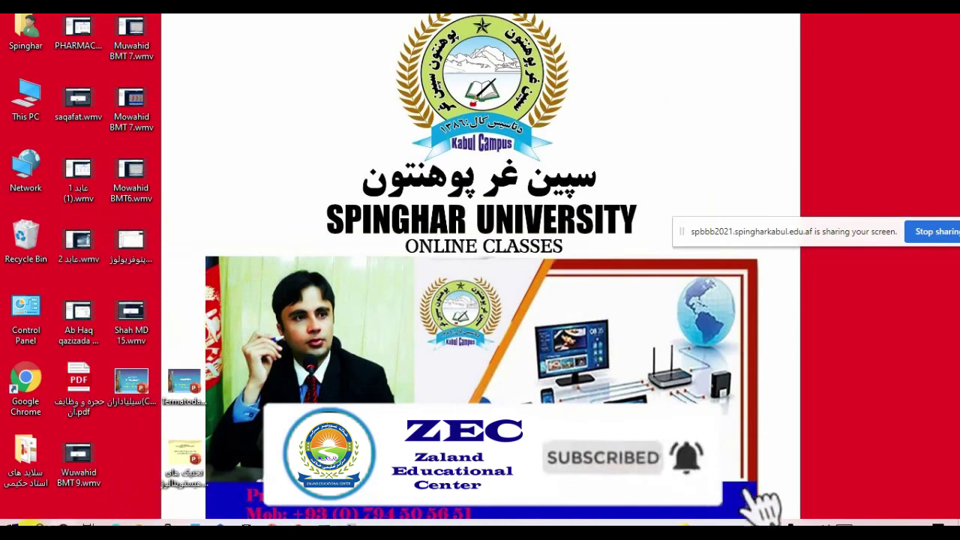
click(31, 524)
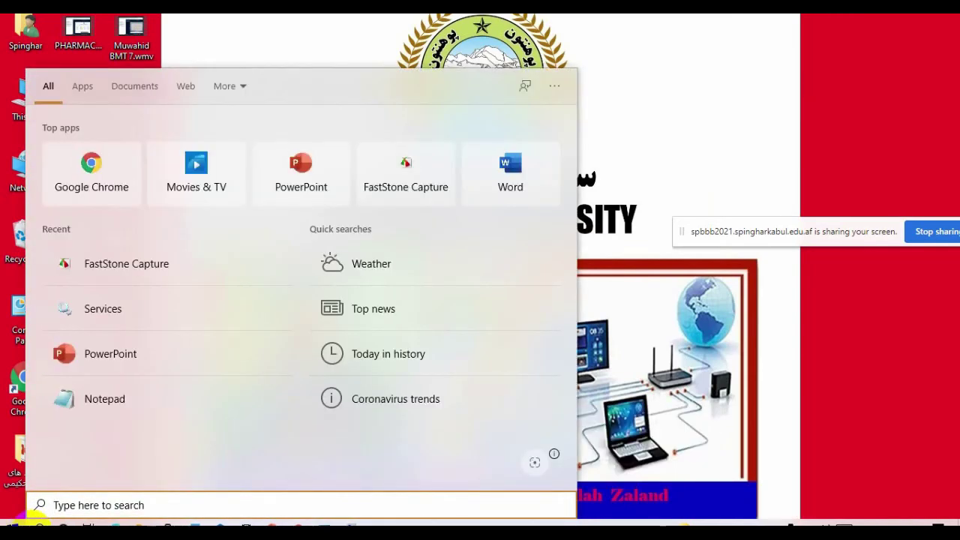
text(no)
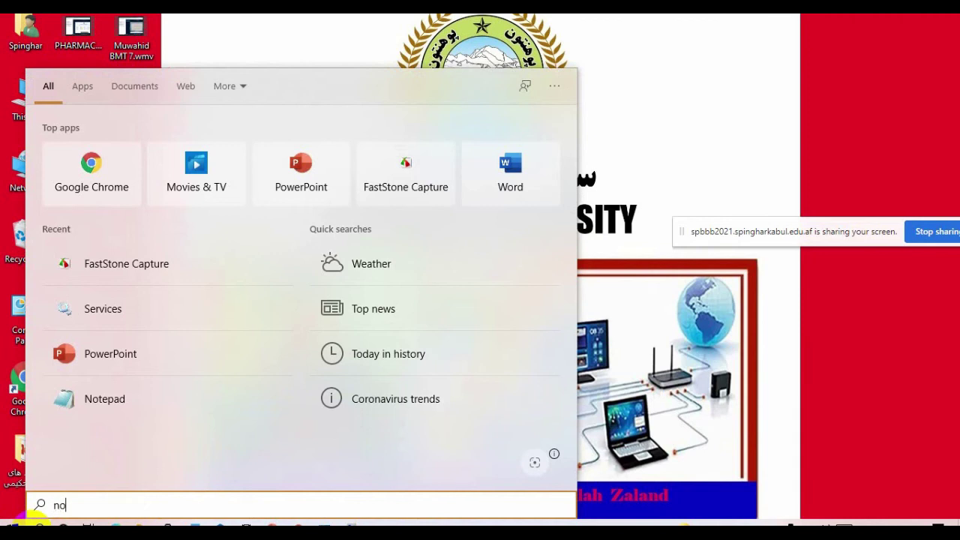
text(te)
key(Return)
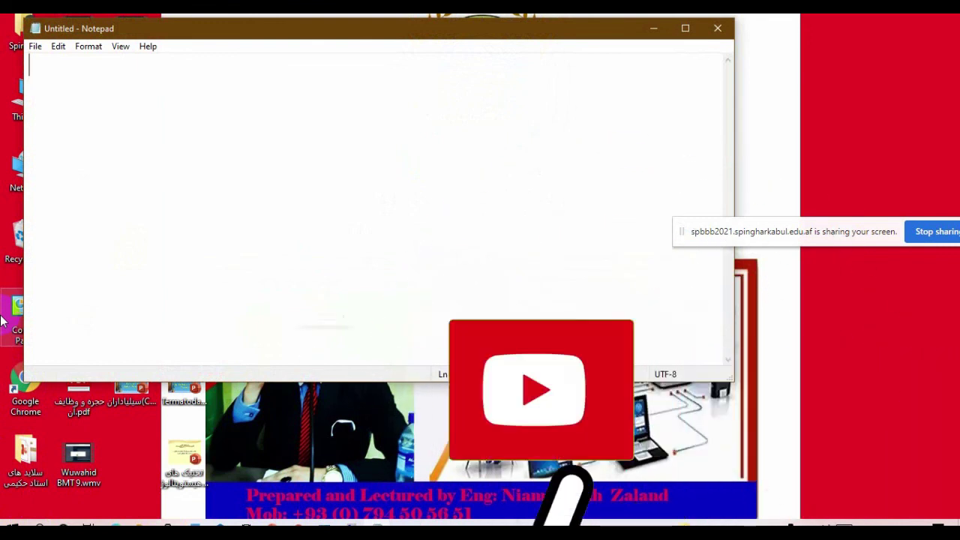
Write "Bit" on the first line of the blank note and "8 bit= 1Byte" on the second.
text(Bit)
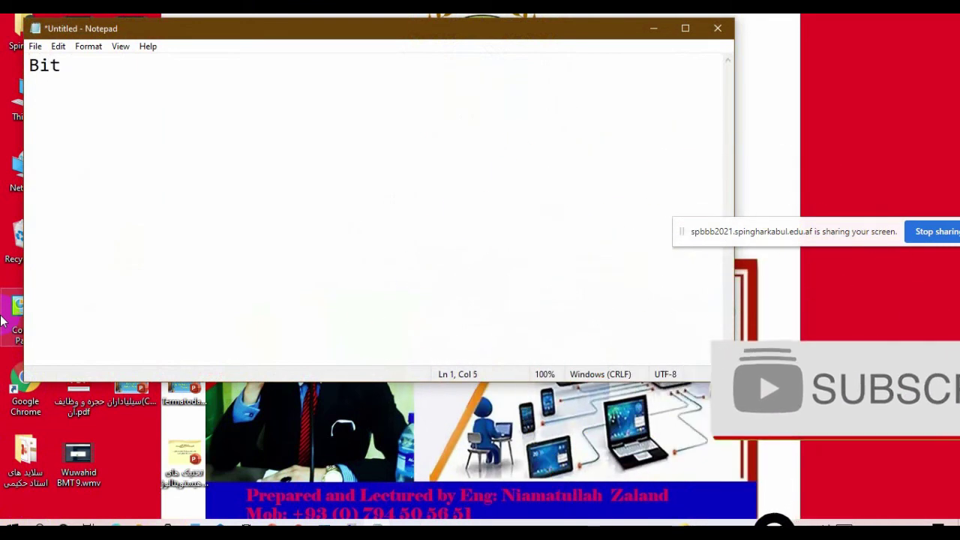
key(Return)
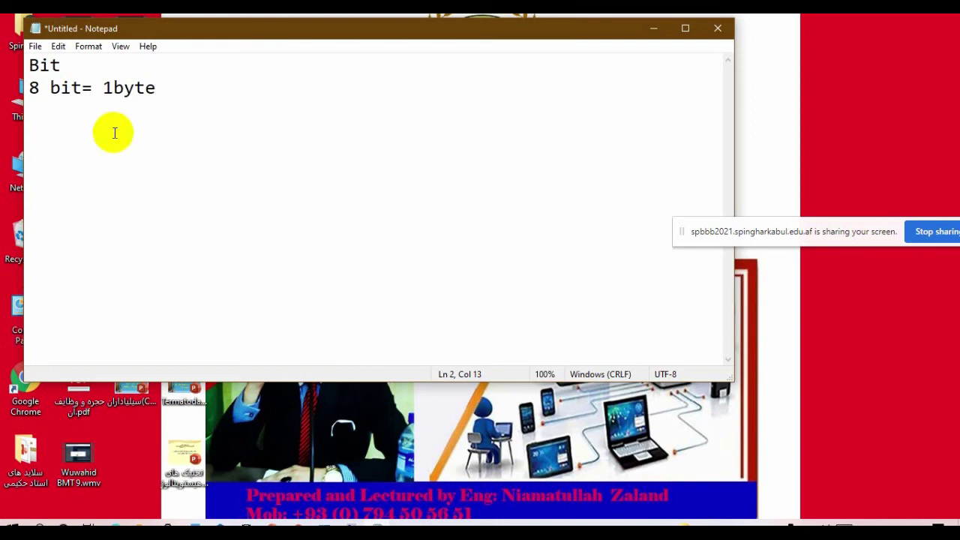
click(122, 91)
drag(122, 93, 115, 93)
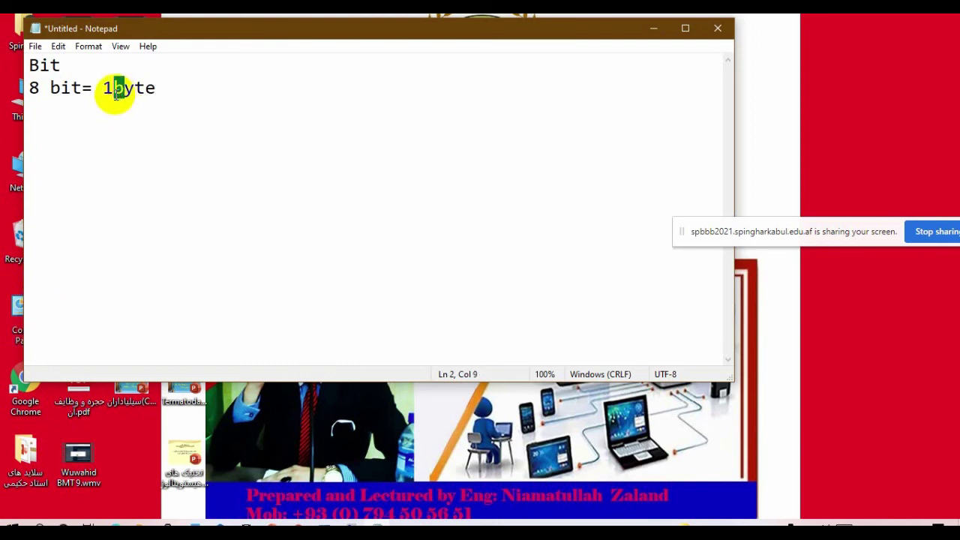
text(B)
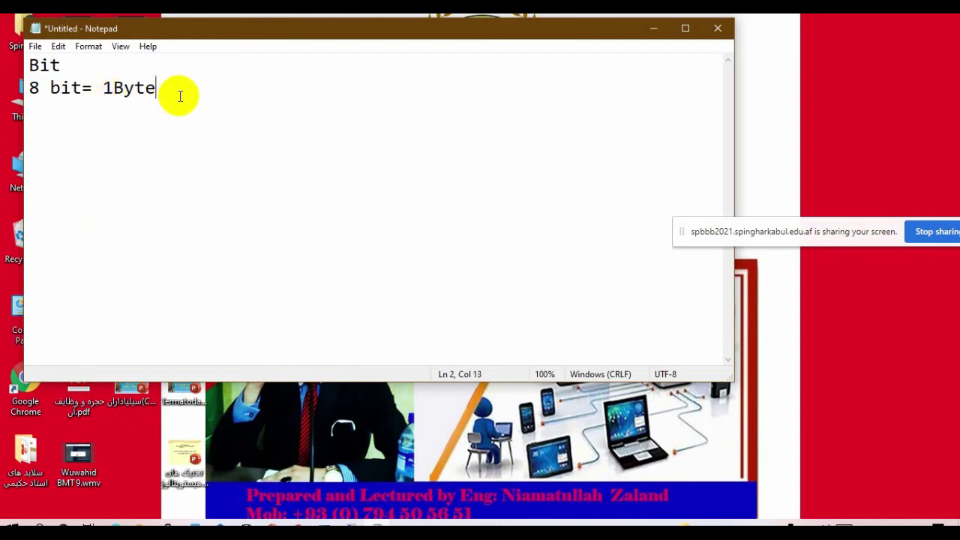
Add the line "1024 Byte = 1KB" below the bit-to-byte conversion in the note.
key(Return)
text(1024)
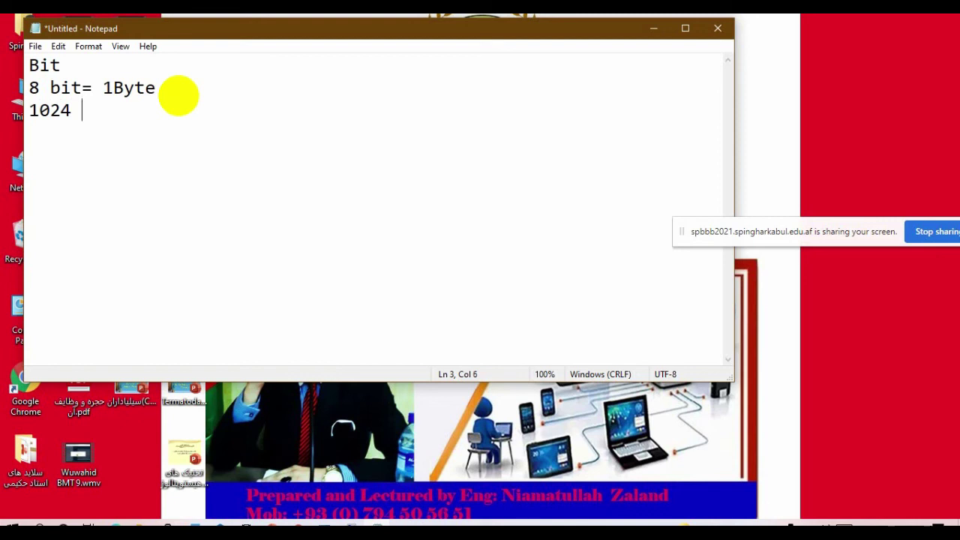
text( Byte = 1)
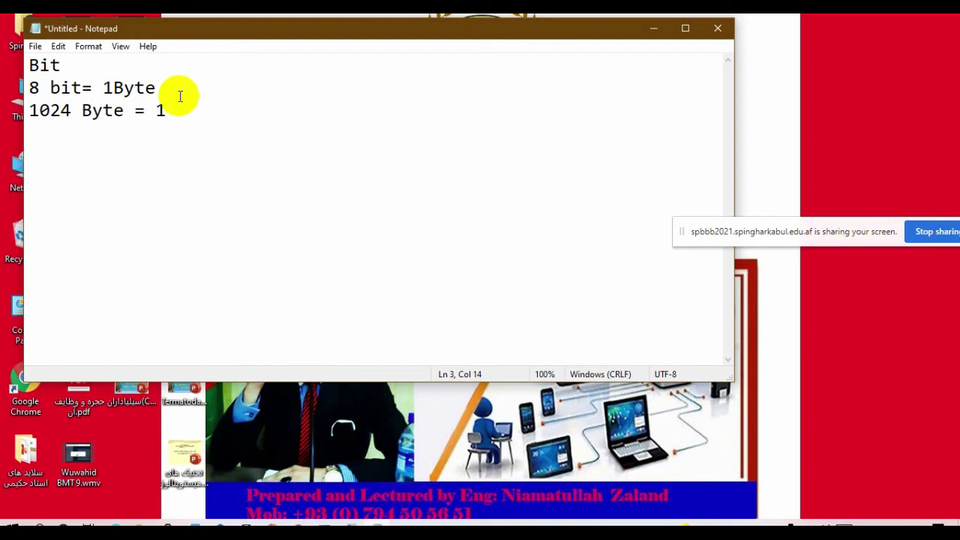
text(KB)
key(Return)
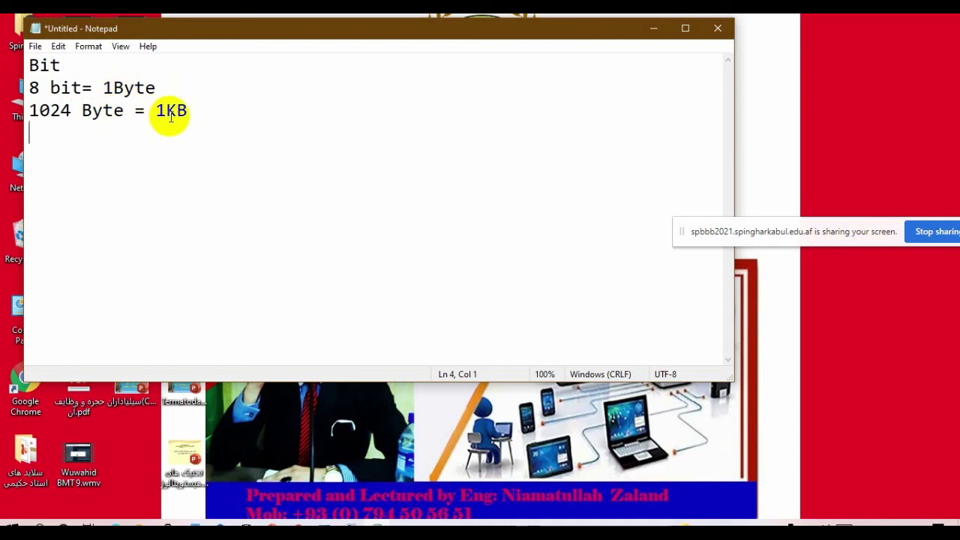
Add the line "1024 = 1MB" below the 1KB conversion, with extra spaces before "1MB".
text(1024)
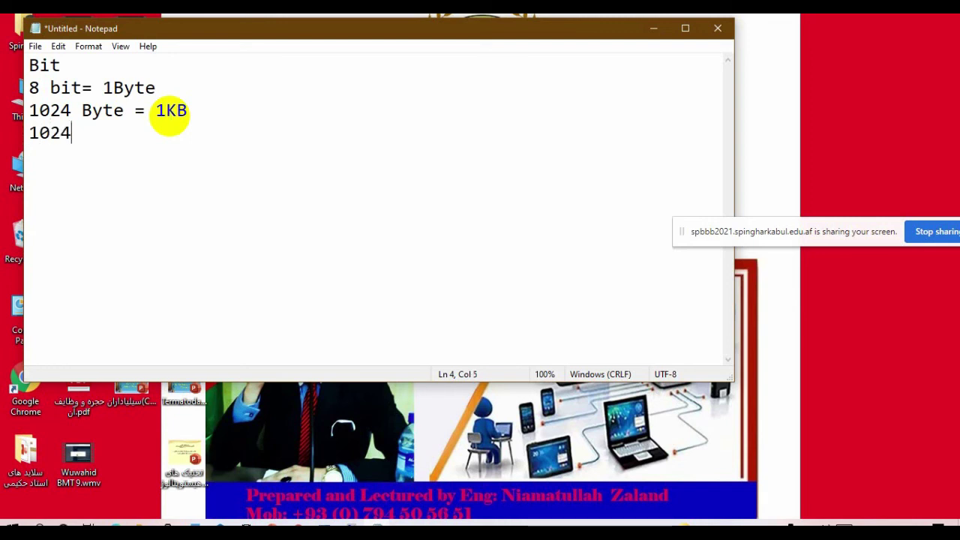
text( =    1MB)
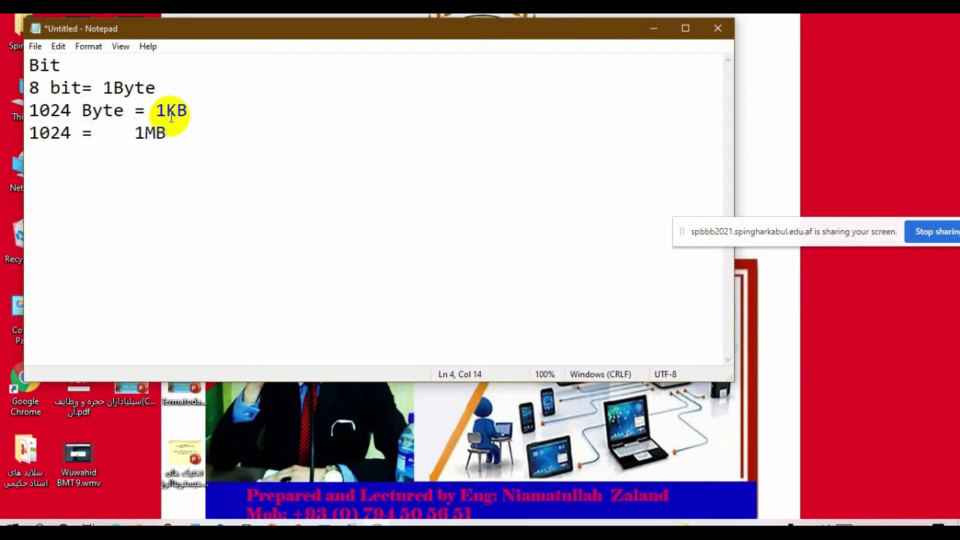
key(Return)
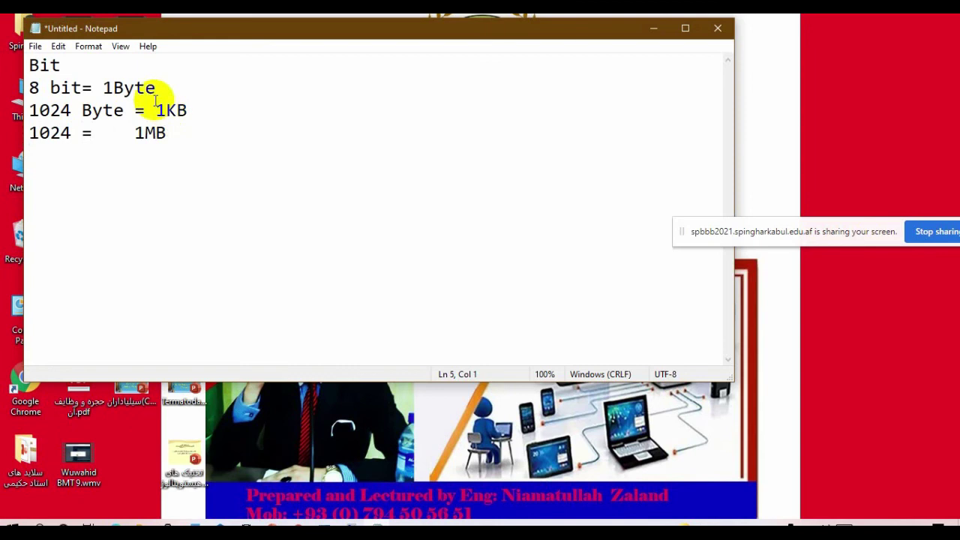
Insert spaces after the equals signs so that 1Byte, 1KB and 1MB line up in one column.
click(93, 88)
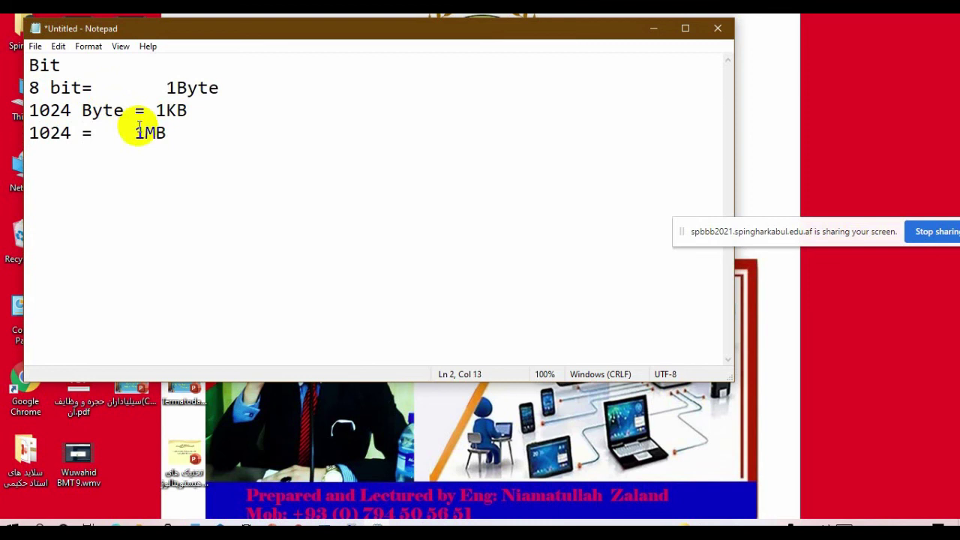
click(123, 135)
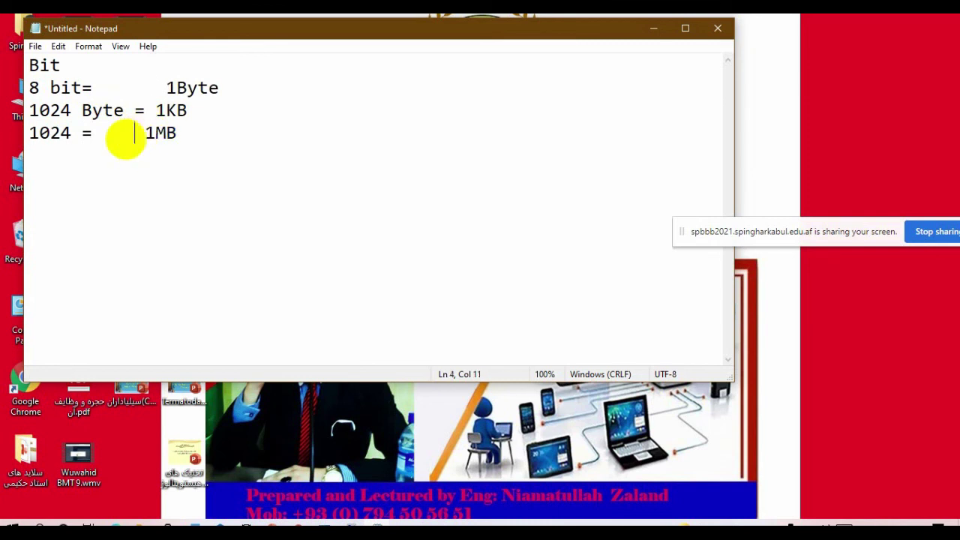
click(155, 111)
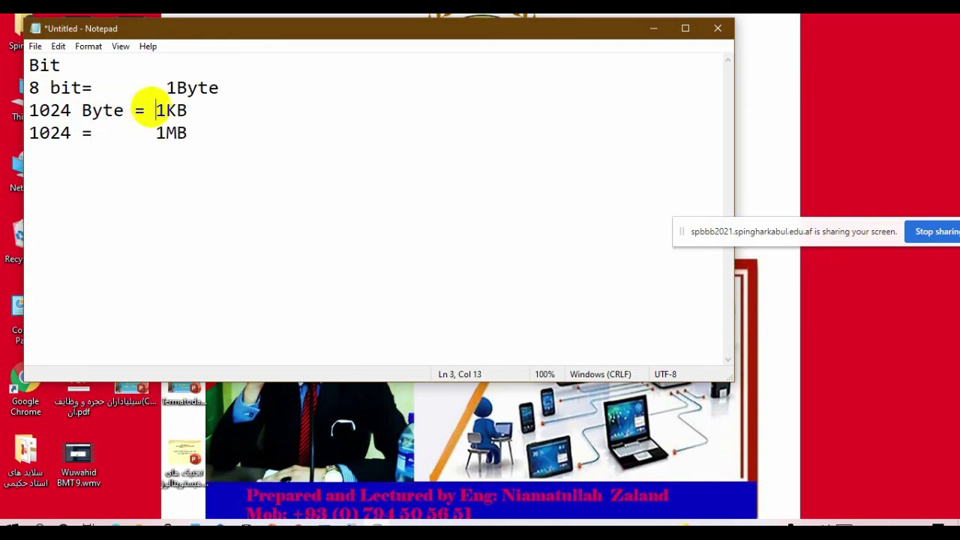
click(153, 132)
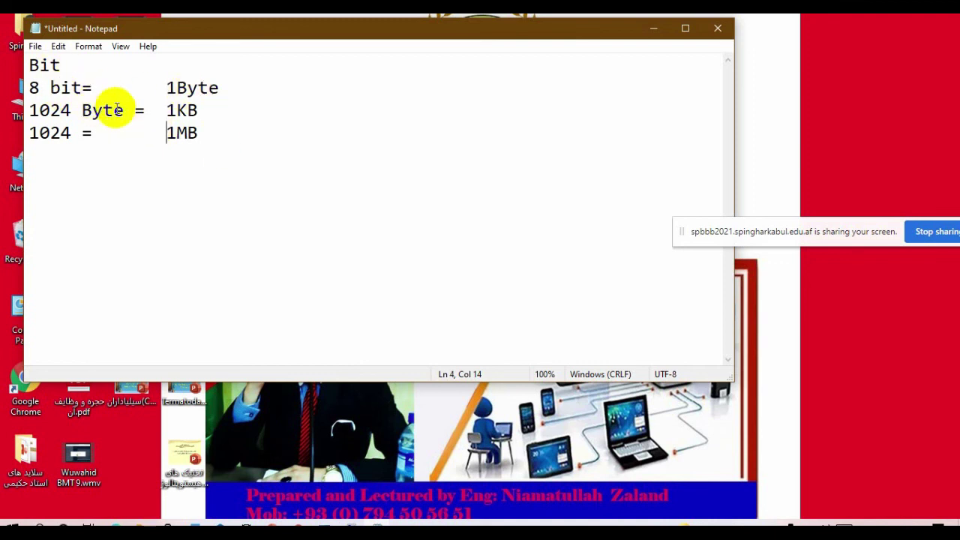
click(199, 135)
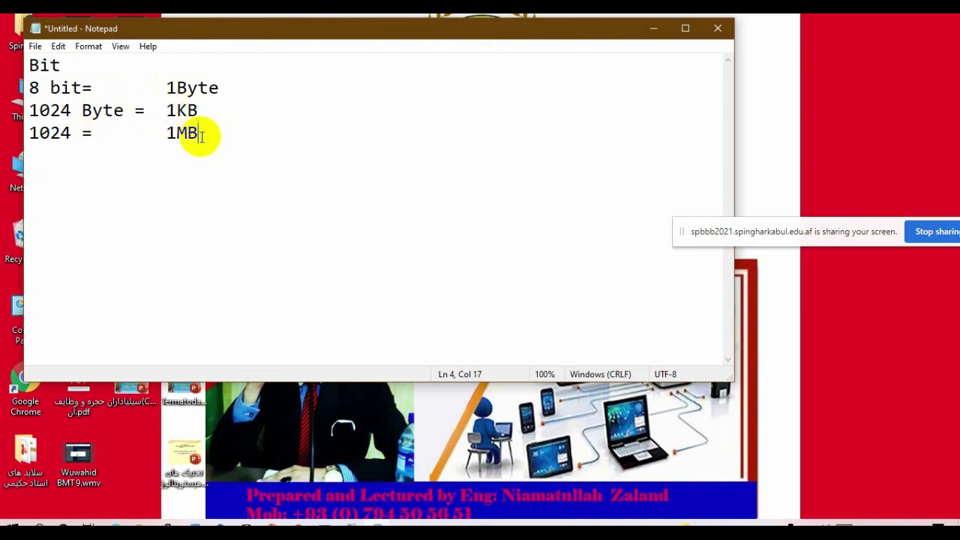
Insert the unit "KB" after 1024 on the 1MB line and remove surplus spaces to realign "1MB" with the column.
click(71, 134)
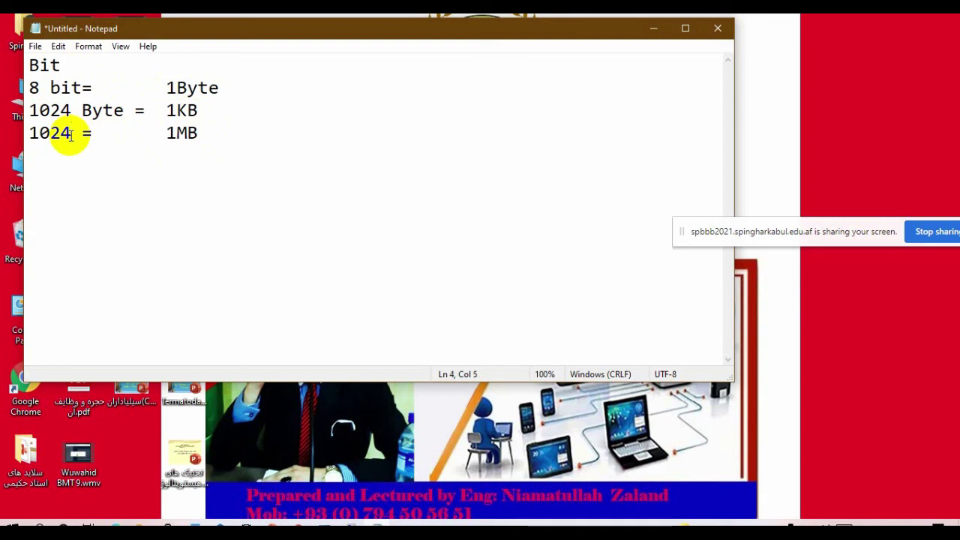
text(KB)
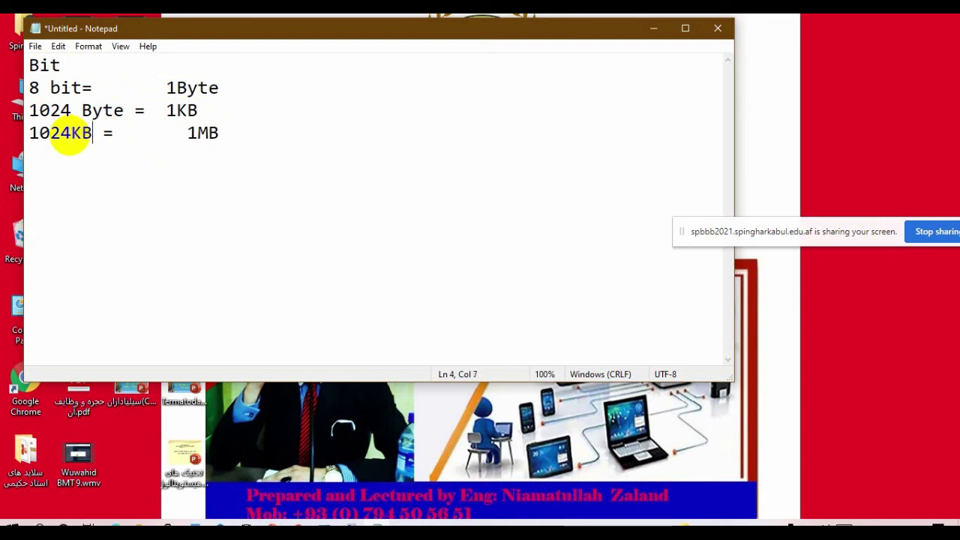
click(71, 135)
click(178, 130)
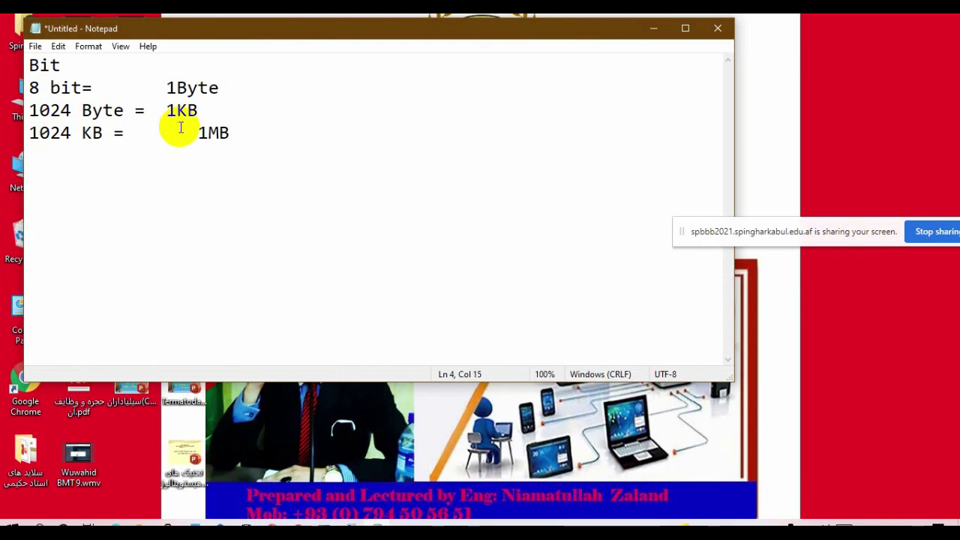
key(BackSpace)
key(BackSpace)
key(BackSpace)
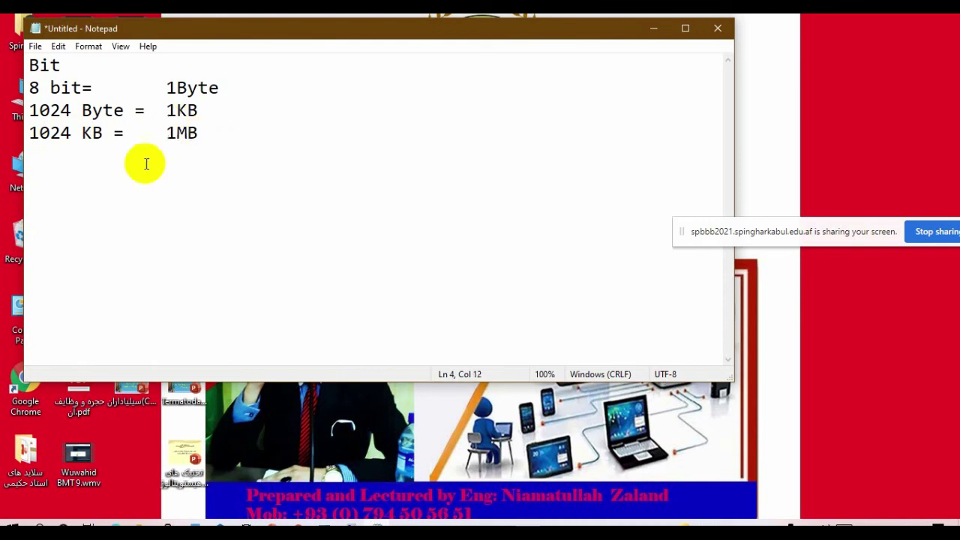
Add the line "1024 MB = 1GB" below the 1MB conversion, aligning "1GB" with the values above.
click(225, 138)
key(Return)
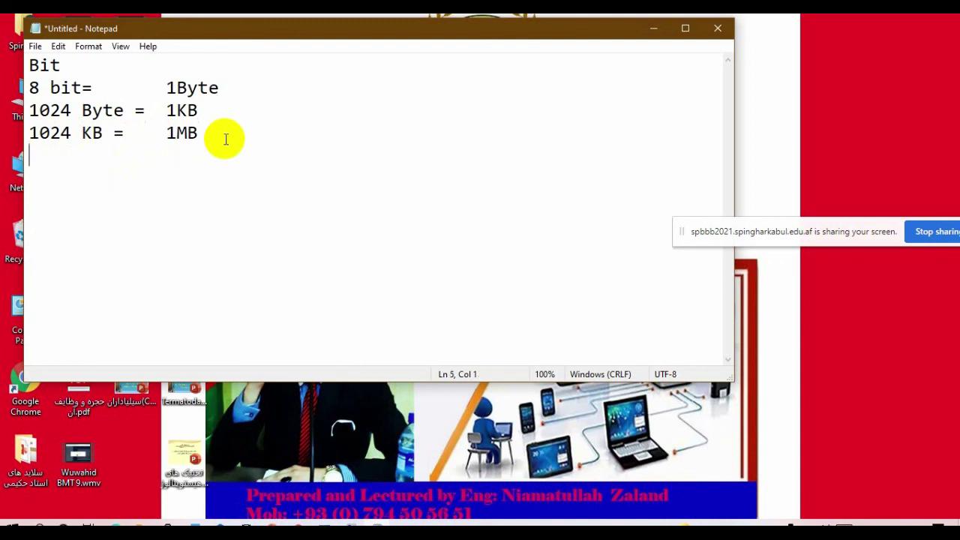
text(1024 B)
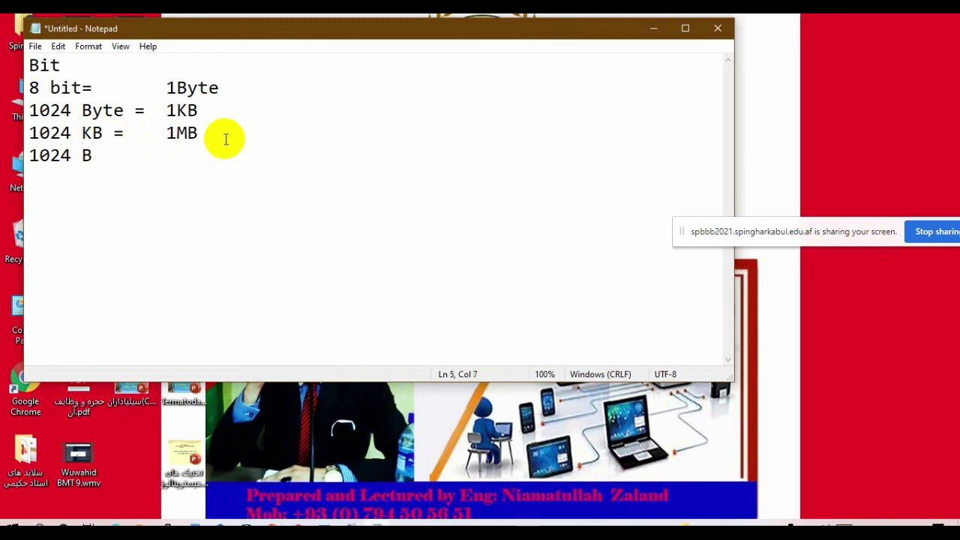
key(BackSpace)
text(MB =)
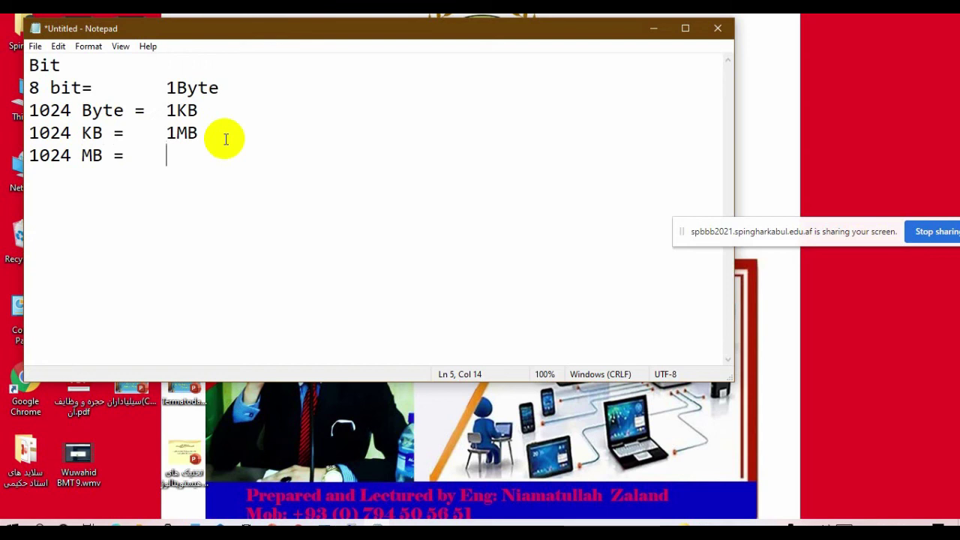
text(    1GB)
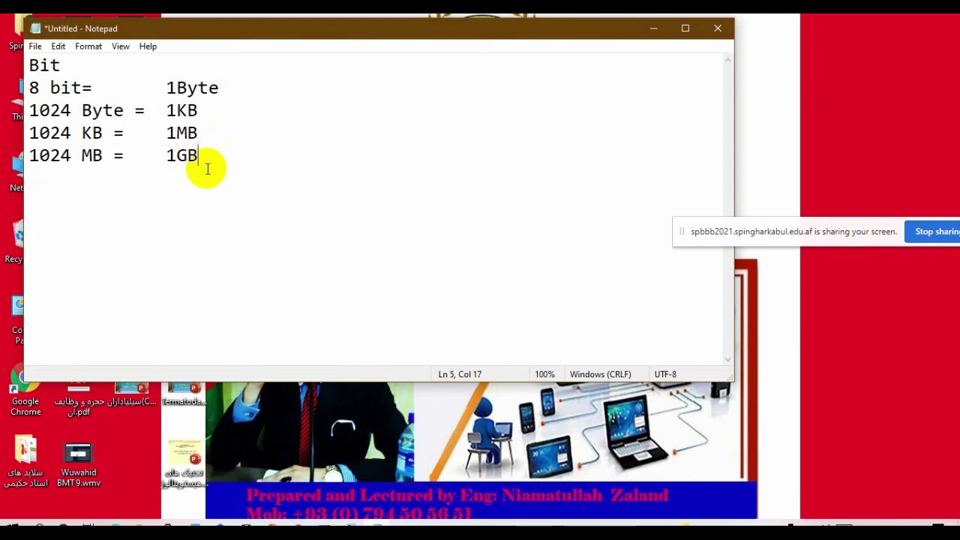
Add the line "1024 GB = 1TB" below the 1GB conversion, aligning "1TB" with the values above.
key(Return)
text(10234)
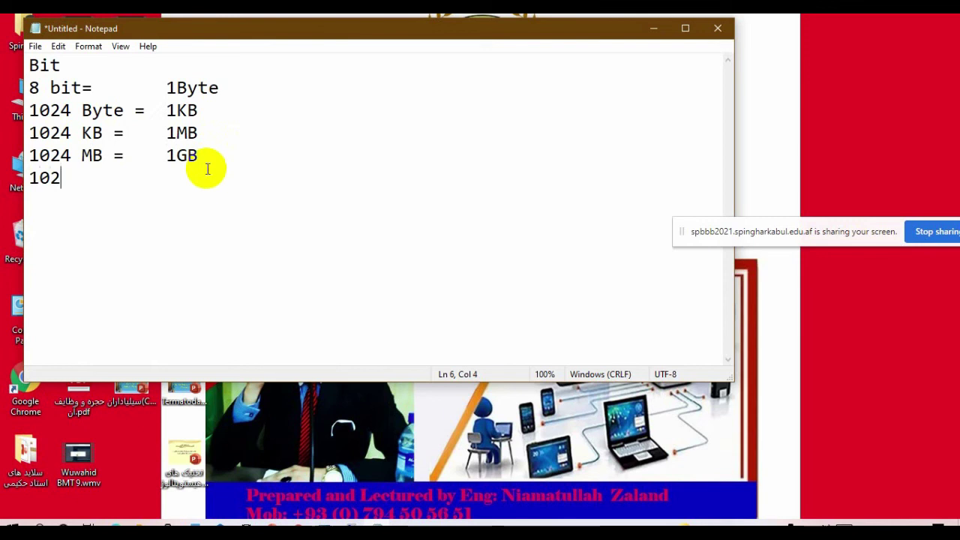
key(BackSpace)
key(BackSpace)
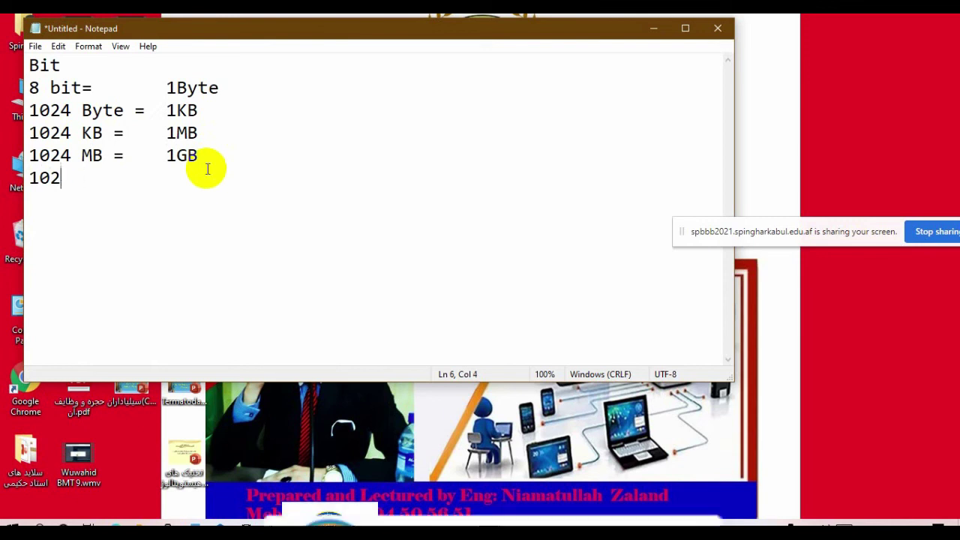
text(4 )
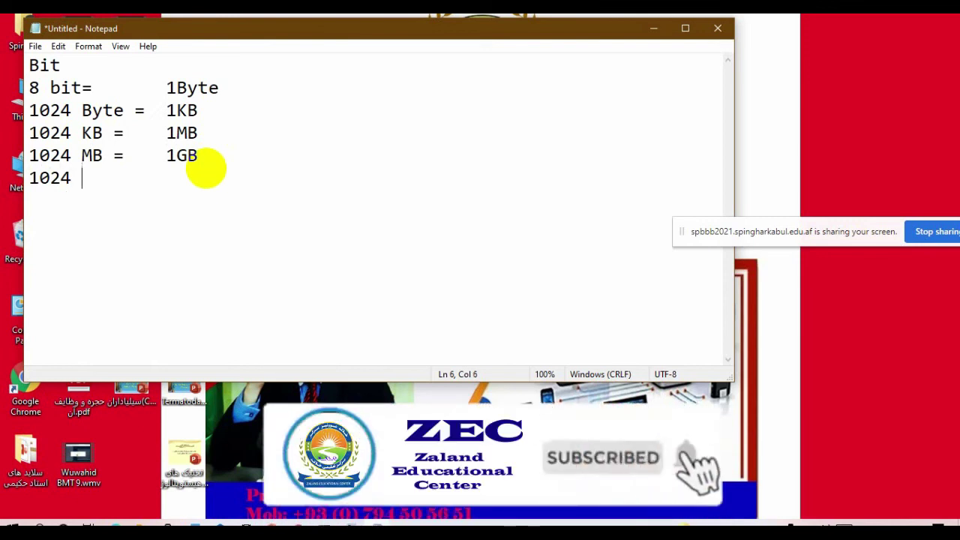
text(GB  =)
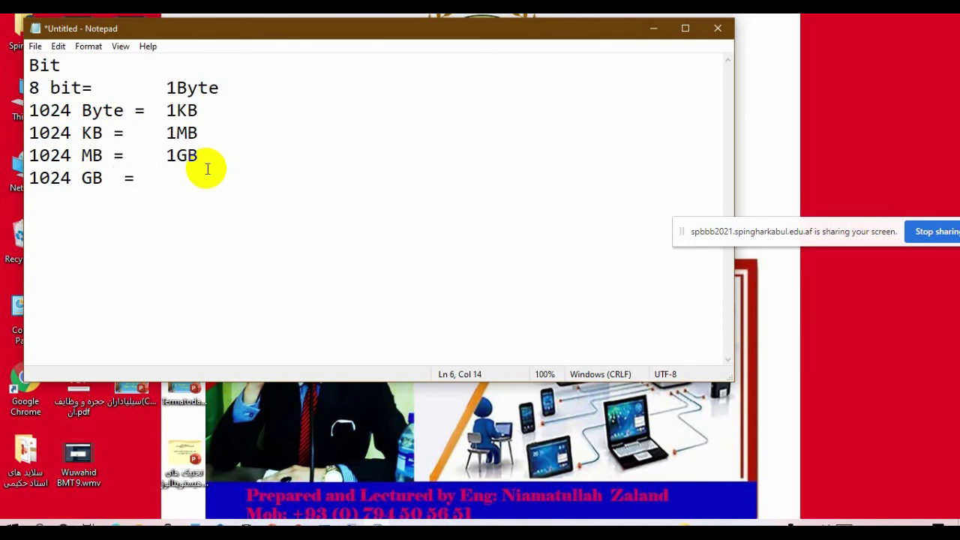
text(   1TB)
Write the full unit name "(Kelo Byte)" after 1KB on the third line.
click(226, 87)
click(228, 109)
text(J)
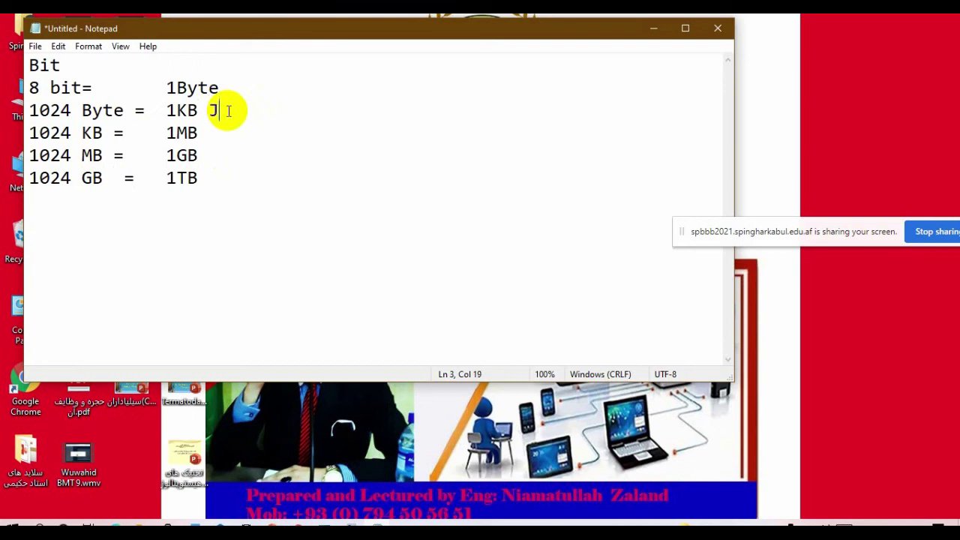
key(BackSpace)
text((Kelo )
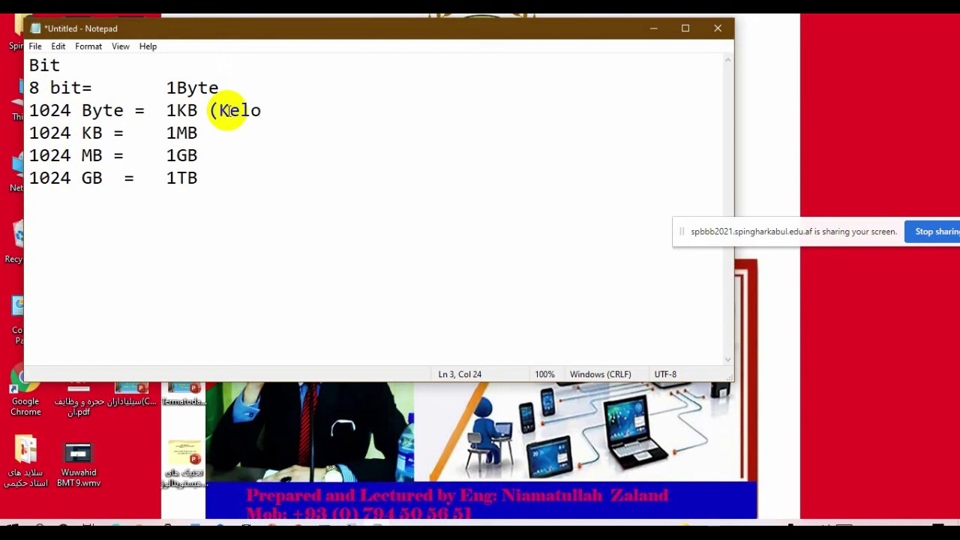
text(Byte)
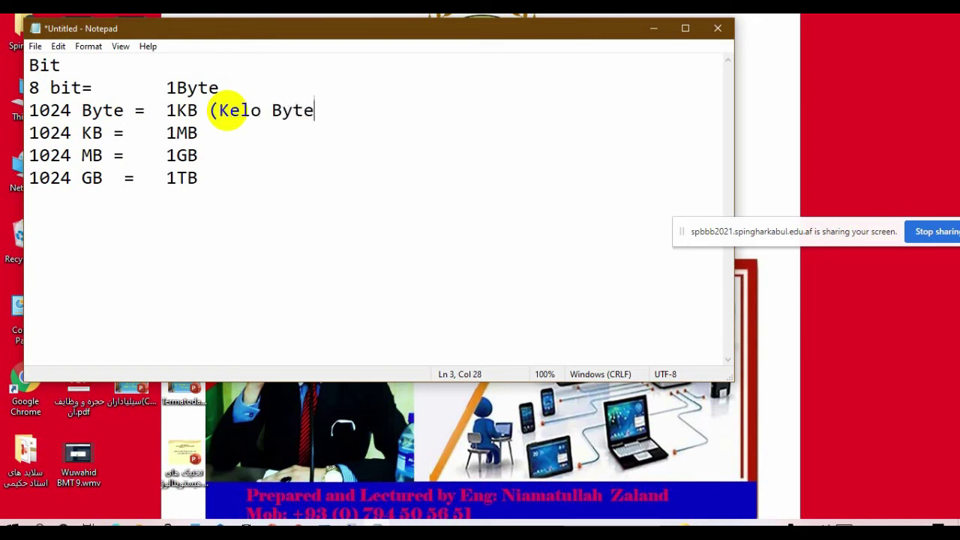
text())
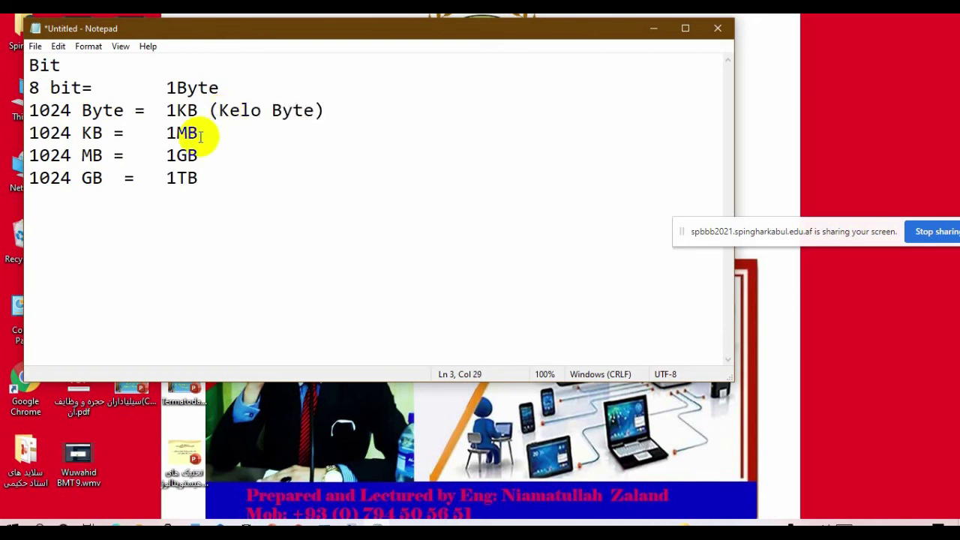
Write the full unit name "(Mega Byte)" after 1MB on the fourth line.
click(226, 137)
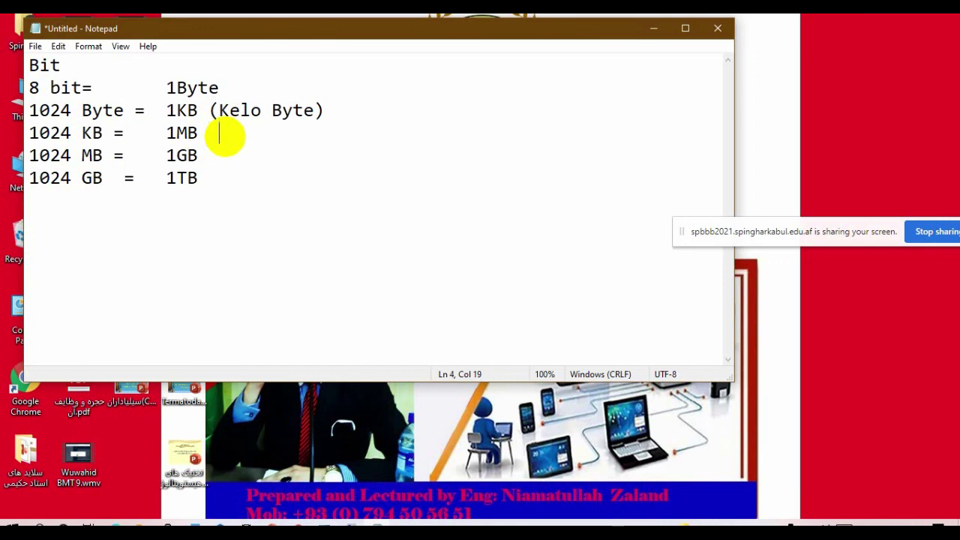
text((MEga)
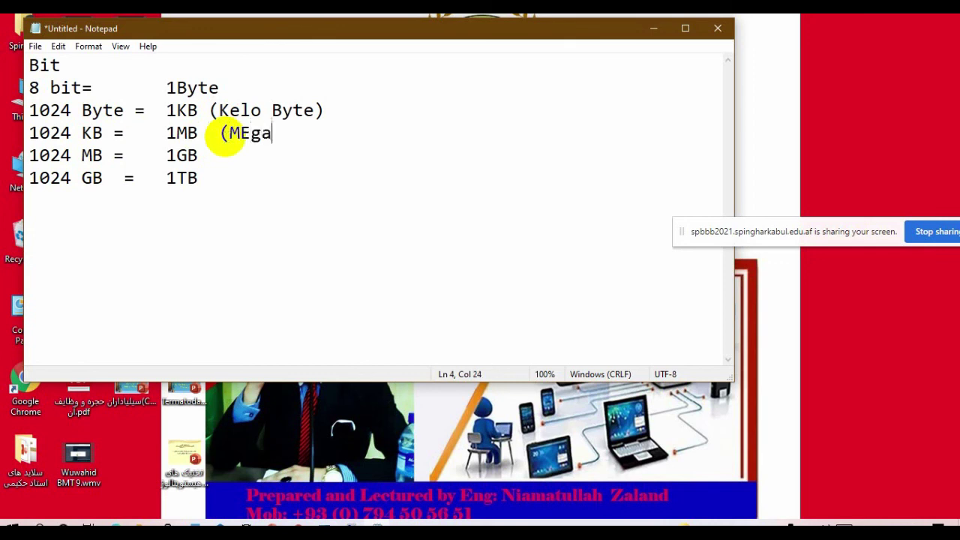
key(BackSpace)
key(BackSpace)
key(BackSpace)
text(ega Byte)
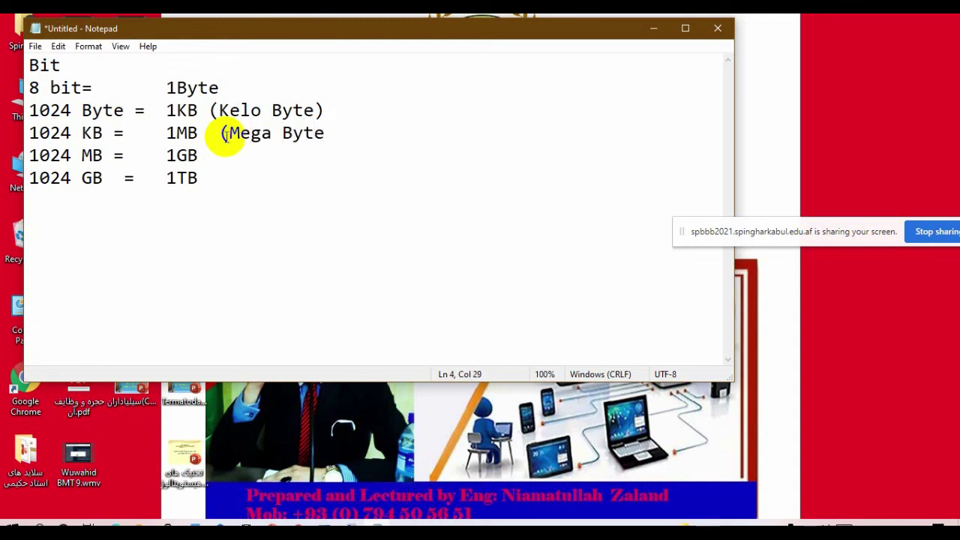
text())
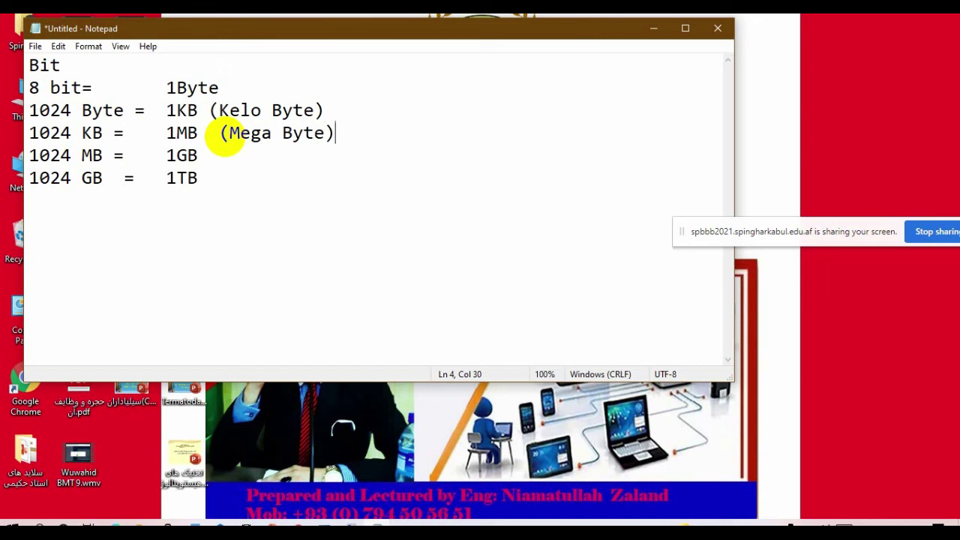
Write the full unit name "(Giga Byte)" after 1GB on the fifth line.
click(227, 158)
text((GI)
key(BackSpace)
text(iga By)
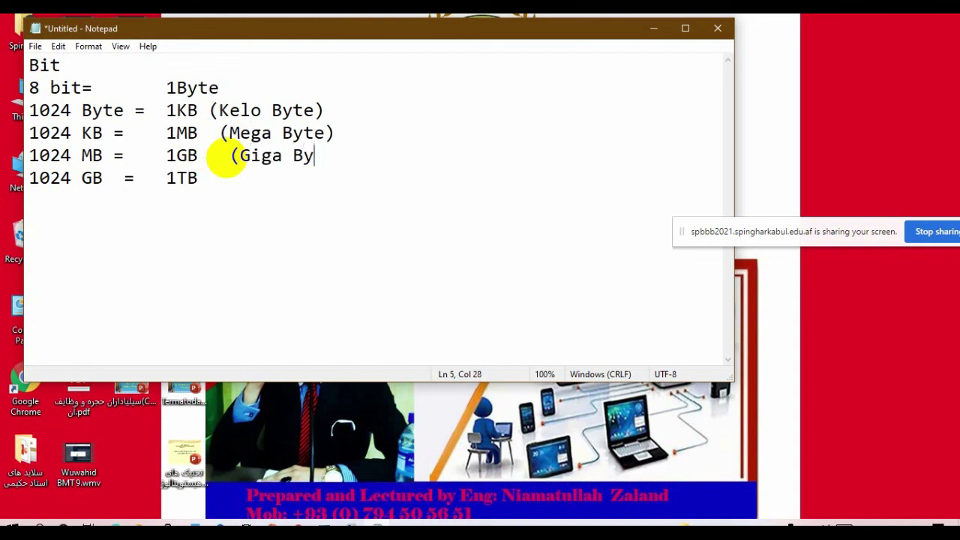
text(te))
Write the full unit name "(Tera Byte)" after 1TB, and place the text cursor just before "(Kelo Byte)".
click(199, 187)
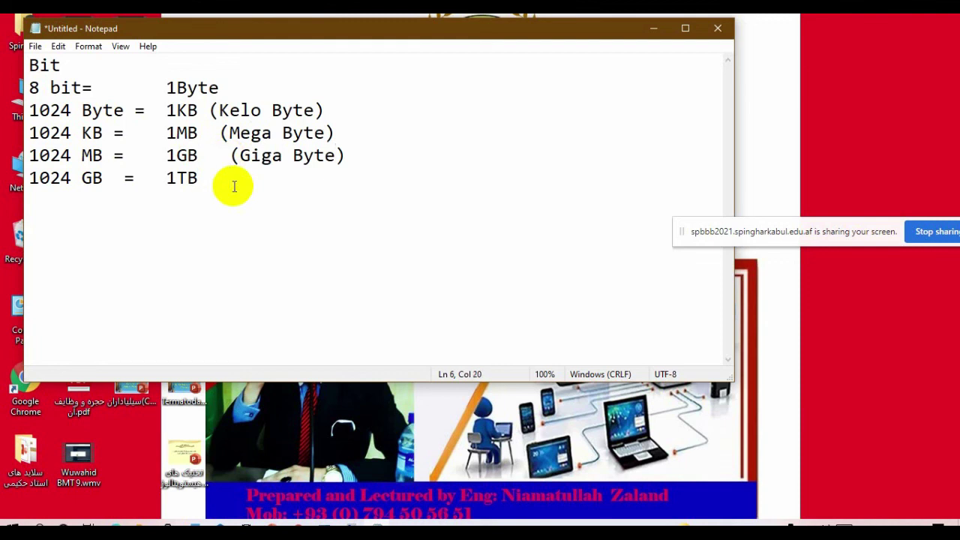
text((tera)
key(BackSpace)
key(BackSpace)
key(BackSpace)
key(BackSpace)
key(BackSpace)
text(Tera Byte)
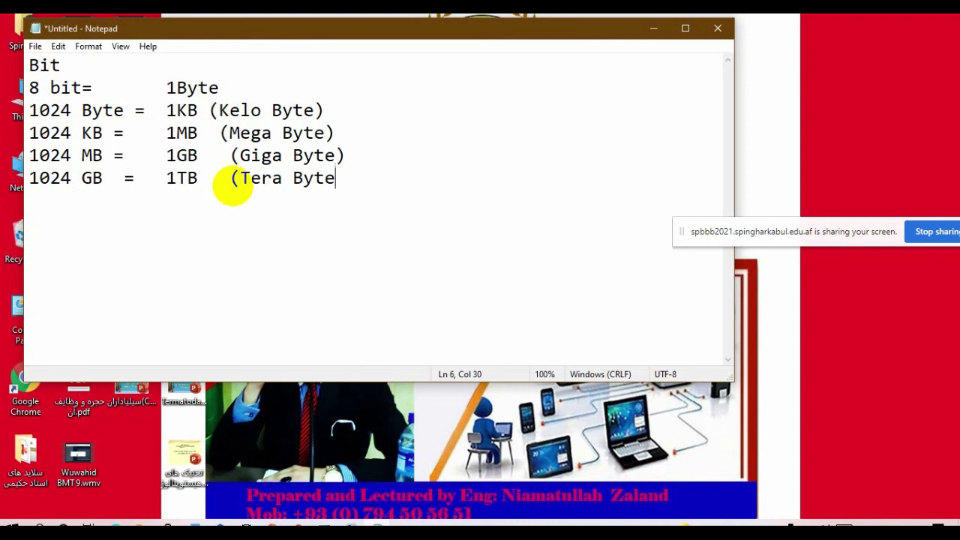
text())
click(205, 110)
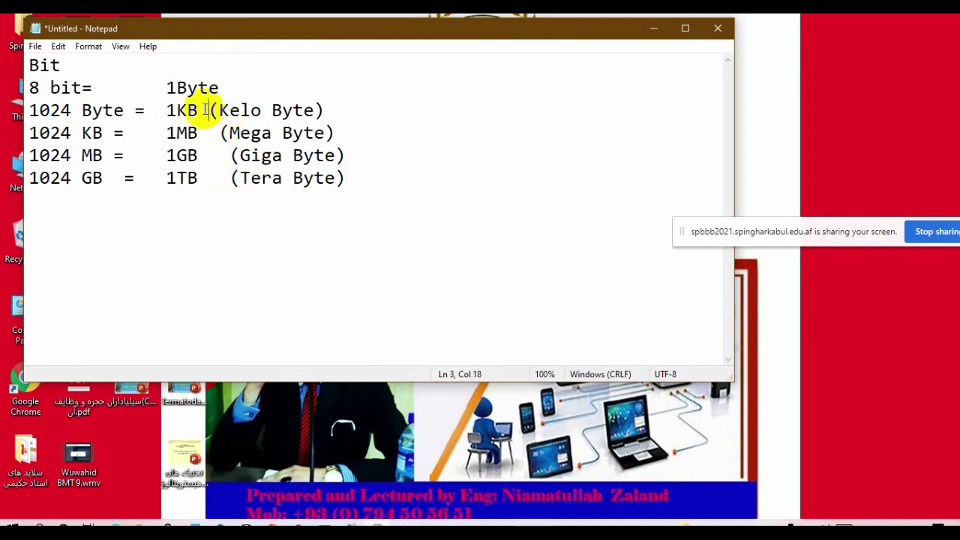
Remove the extra space before "(Giga Byte)" and "(Tera Byte)" so both line up with the unit names above.
click(219, 155)
key(BackSpace)
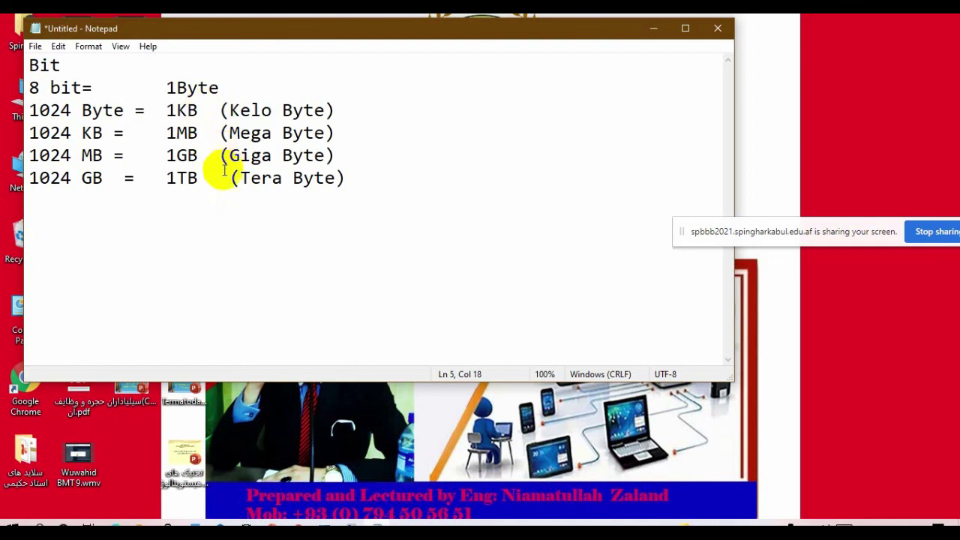
click(220, 177)
key(BackSpace)
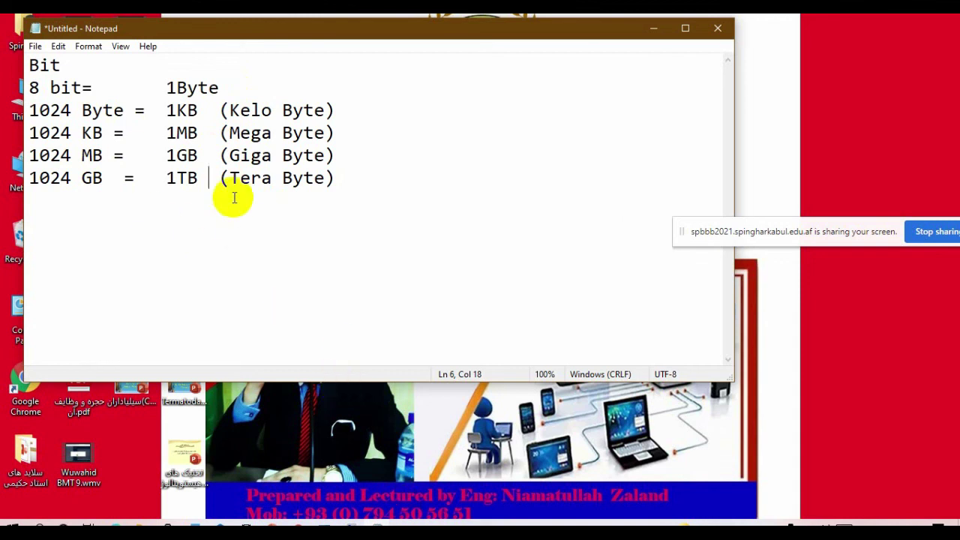
Review the conversion list line by line from Bit to 1TB, highlighting the quantities and resulting units.
drag(60, 66, 30, 65)
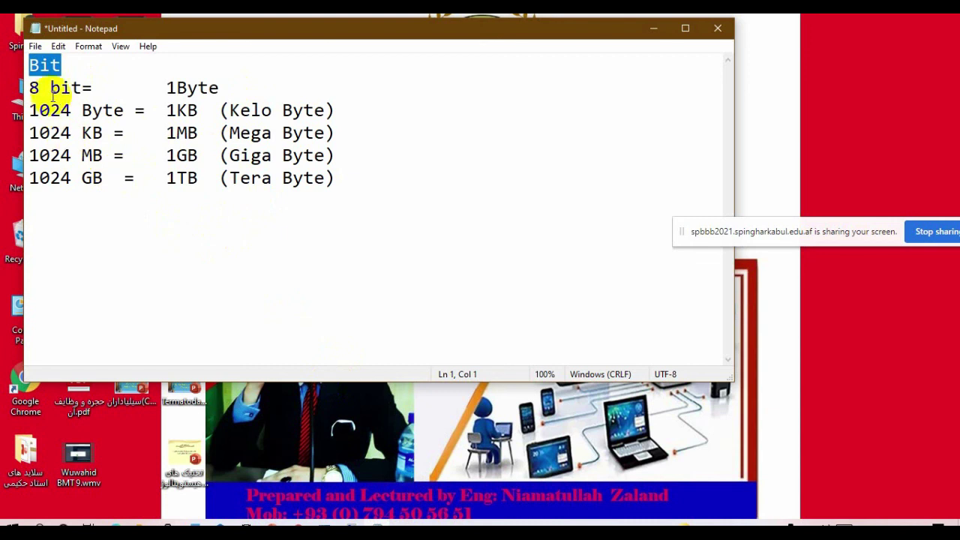
double_click(193, 87)
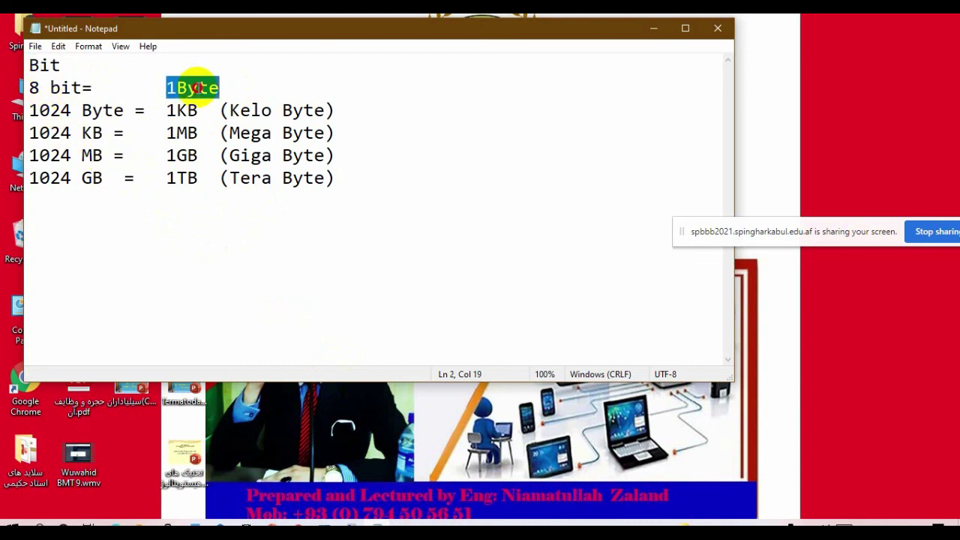
double_click(89, 114)
double_click(62, 116)
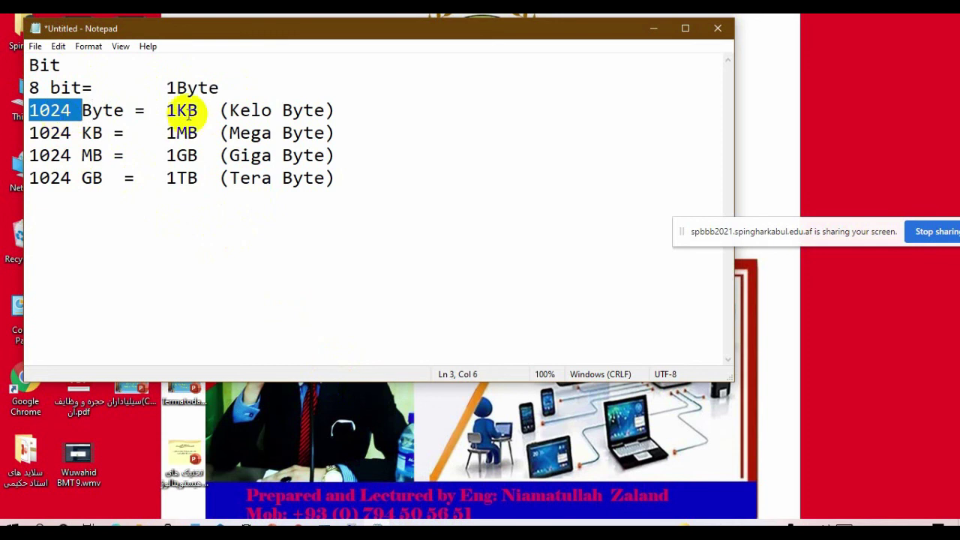
double_click(189, 113)
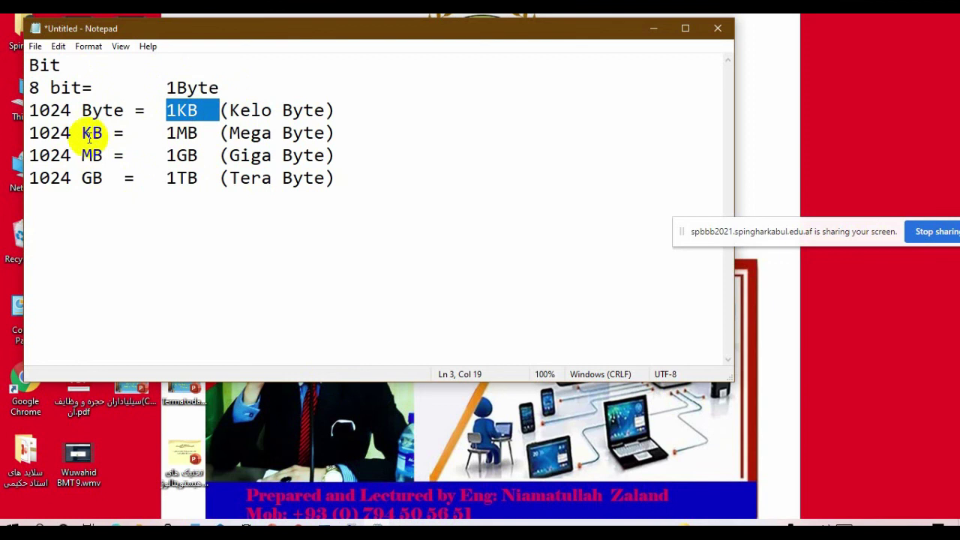
double_click(63, 135)
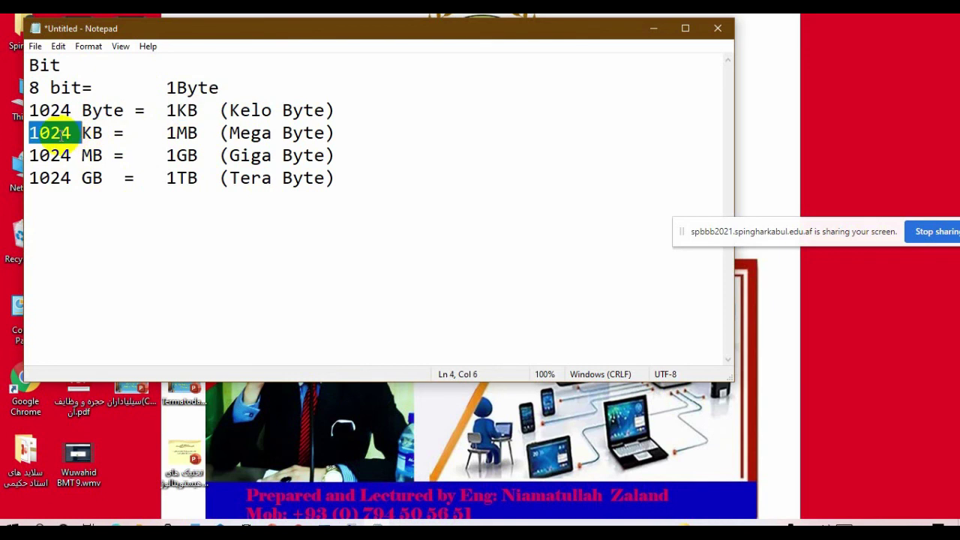
double_click(178, 133)
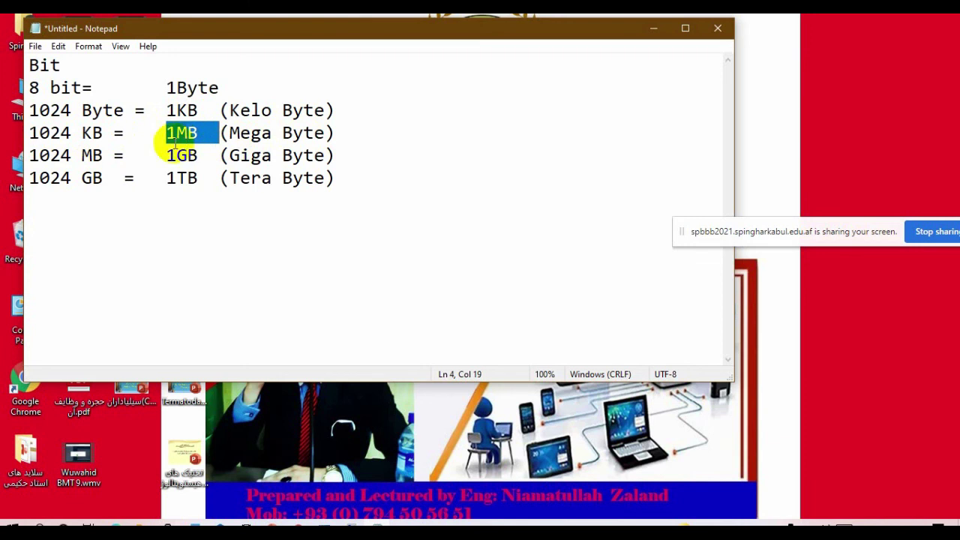
double_click(51, 155)
click(186, 155)
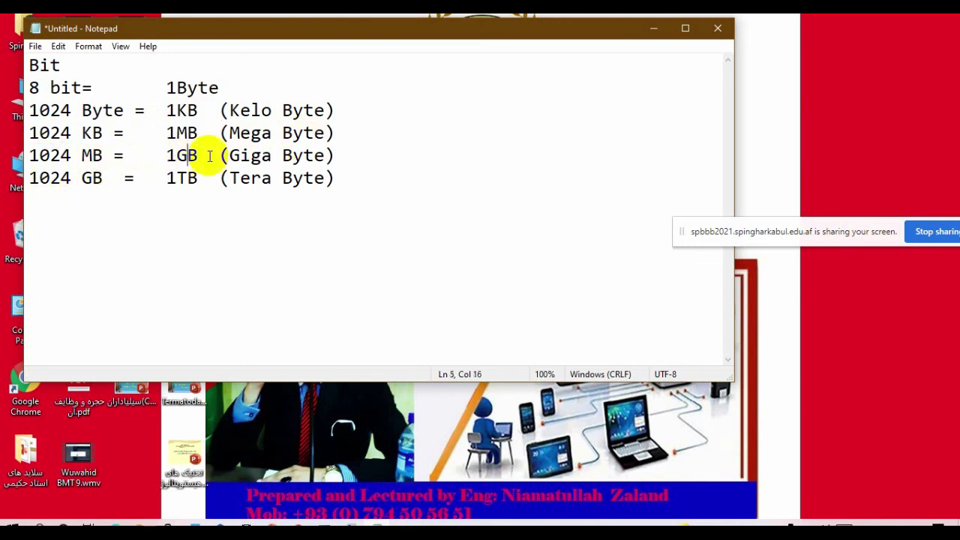
double_click(251, 156)
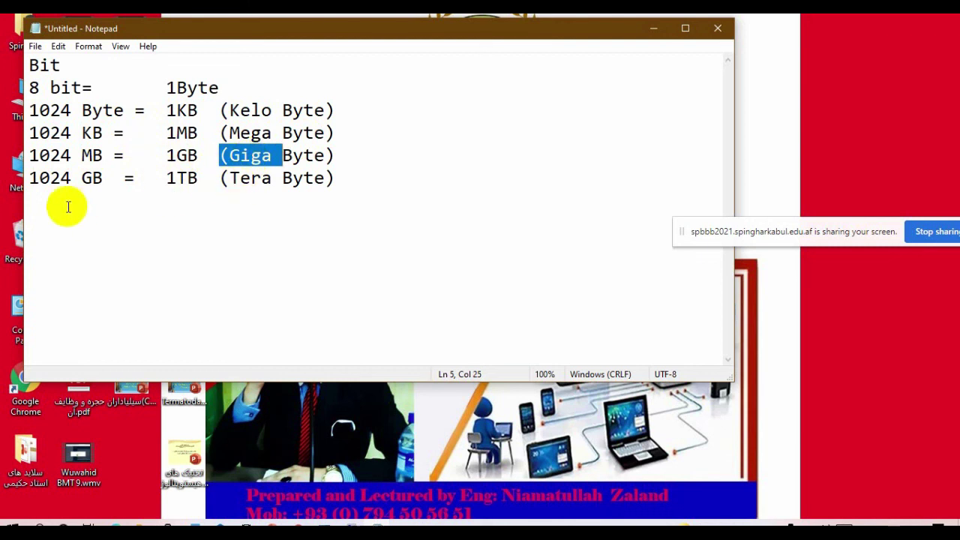
double_click(184, 178)
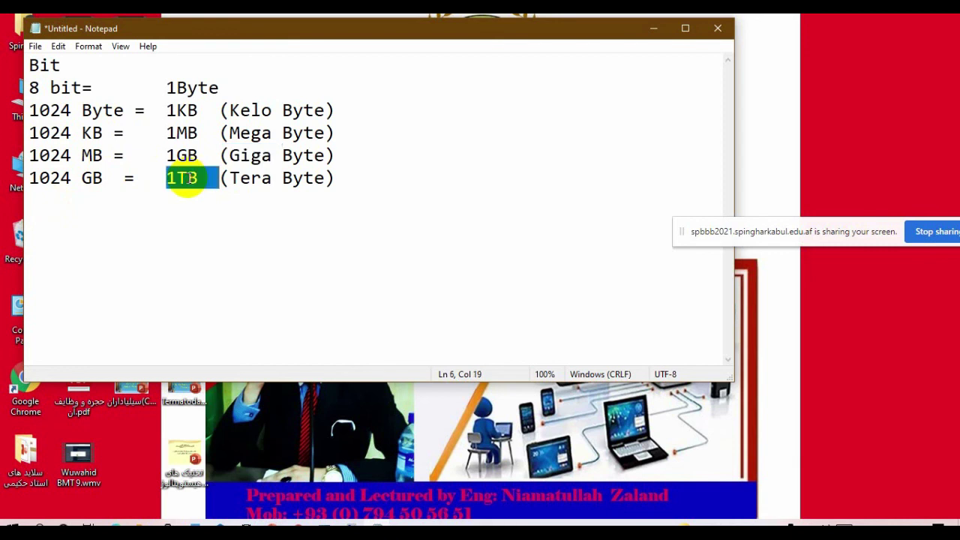
click(268, 238)
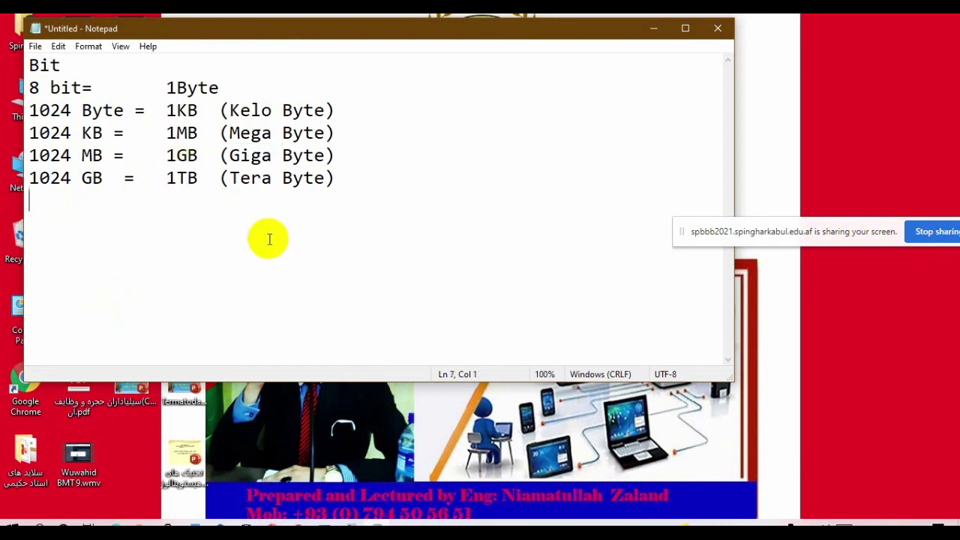
Highlight the whole conversion list and close the untitled note without saving it.
drag(90, 129, 6, 69)
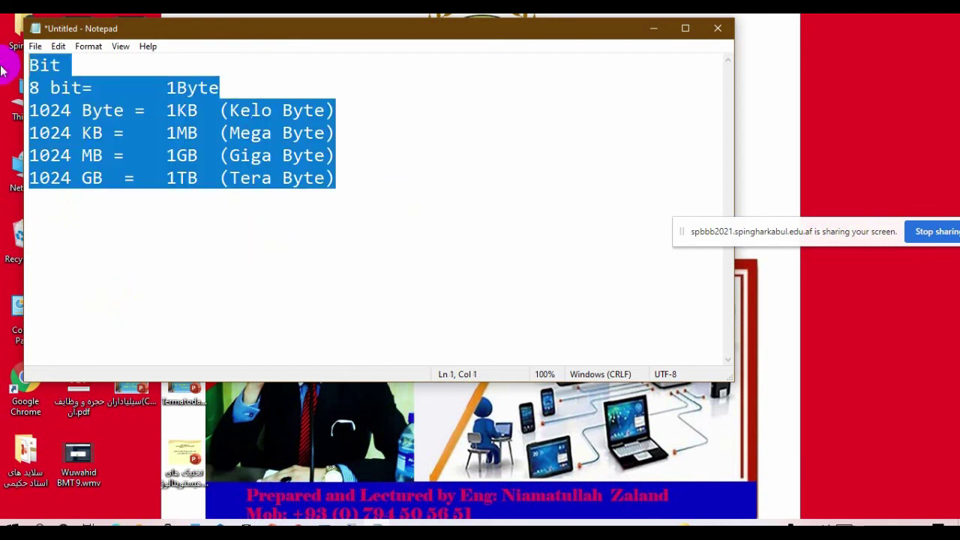
click(298, 231)
drag(363, 224, 6, 67)
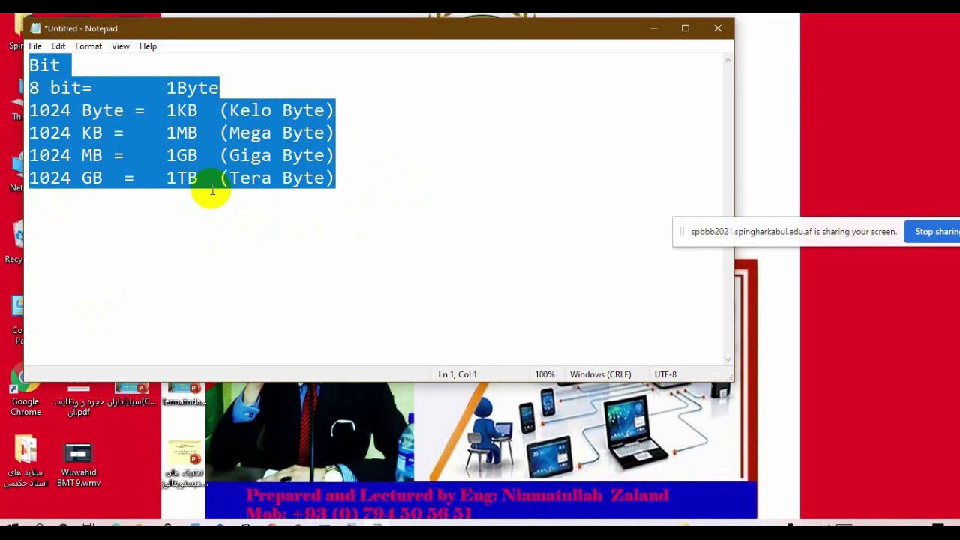
click(719, 29)
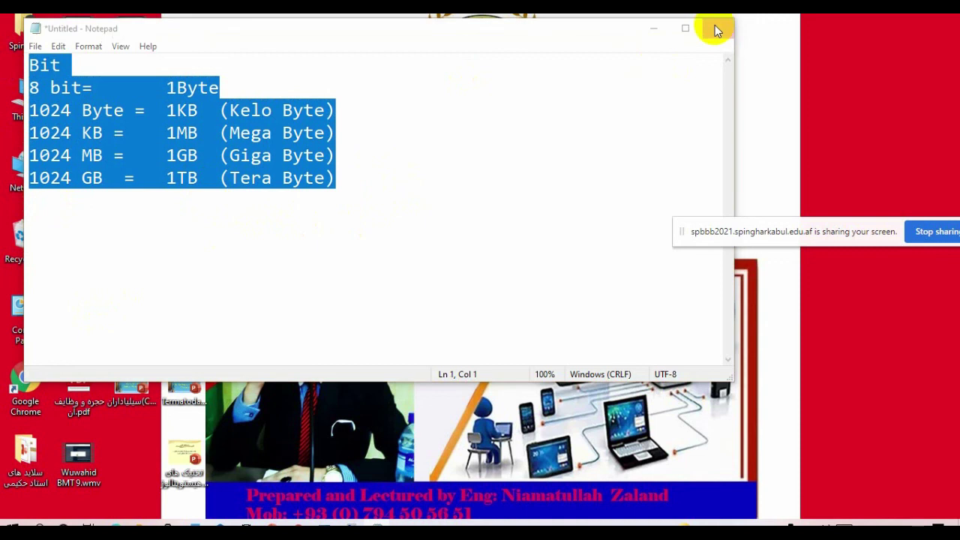
click(503, 270)
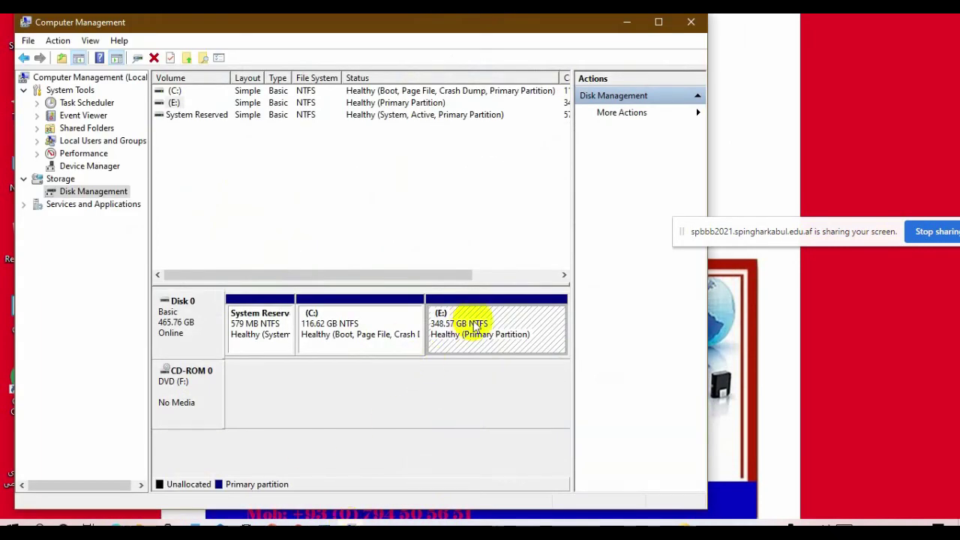
Shrink the E: volume on Disk 0 by 200000 MB.
right_click(474, 322)
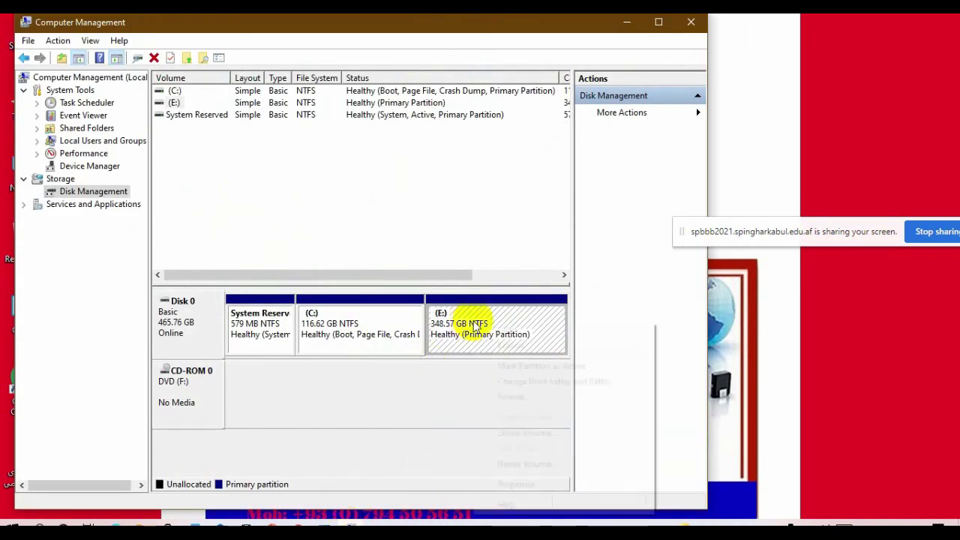
click(528, 432)
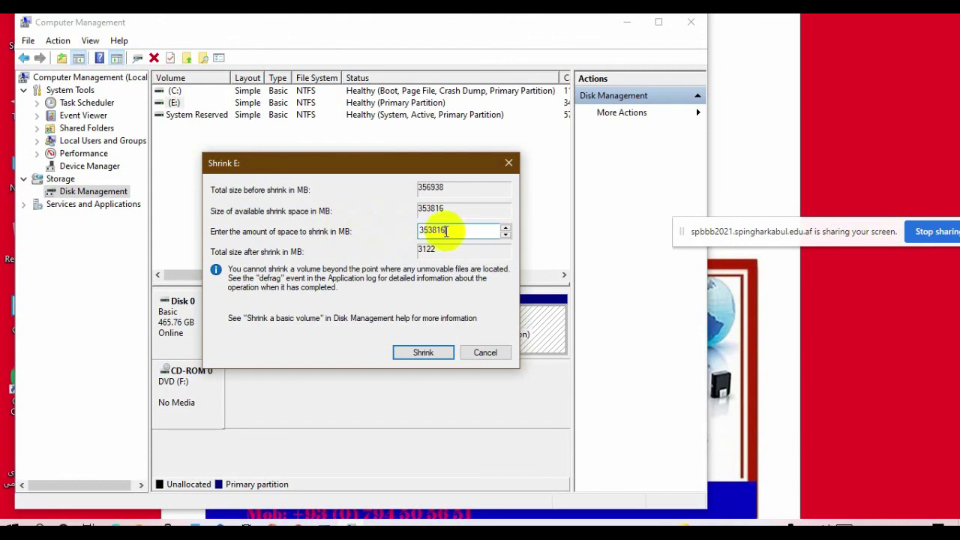
click(505, 234)
click(505, 235)
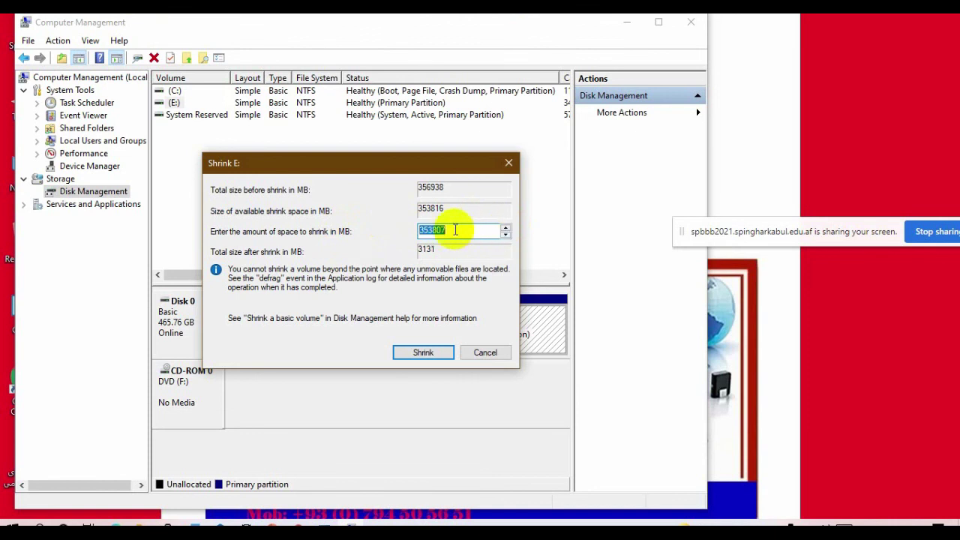
text(2)
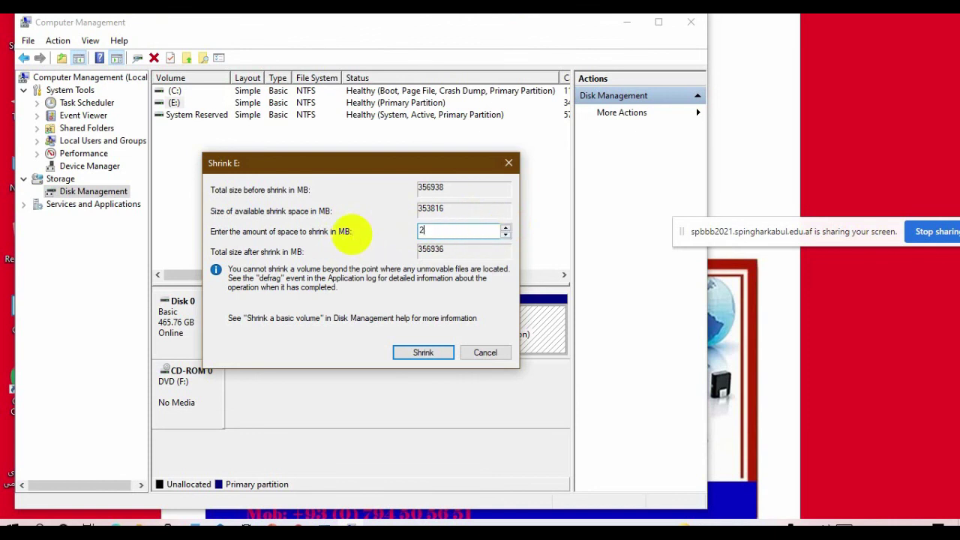
text(00000)
click(425, 353)
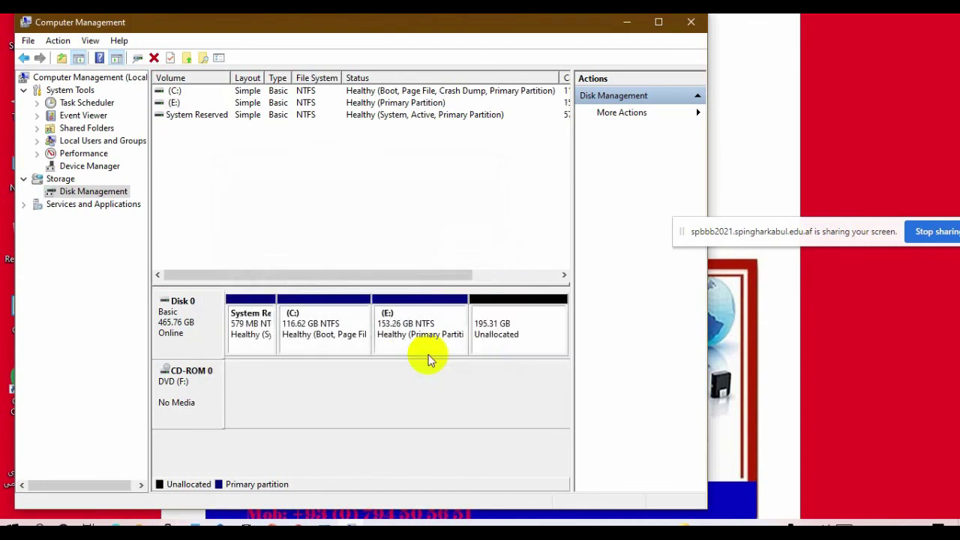
Start a new simple volume on Disk 0's unallocated space and accept the volume size of 199999 MB.
click(496, 322)
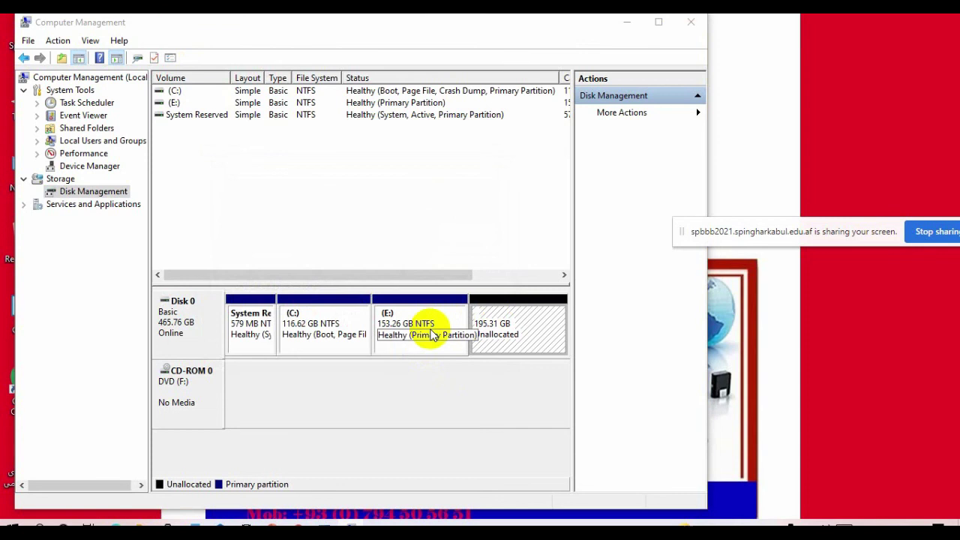
right_click(516, 326)
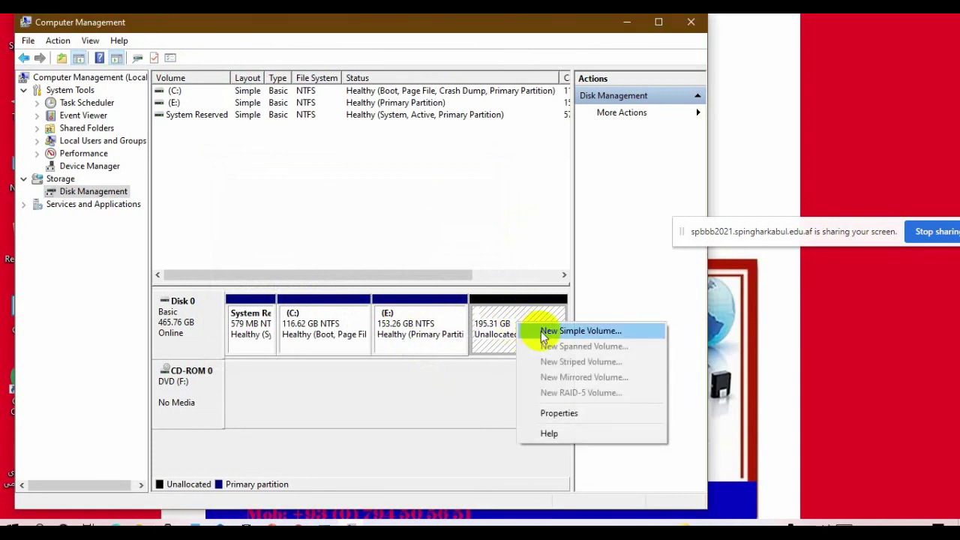
click(540, 331)
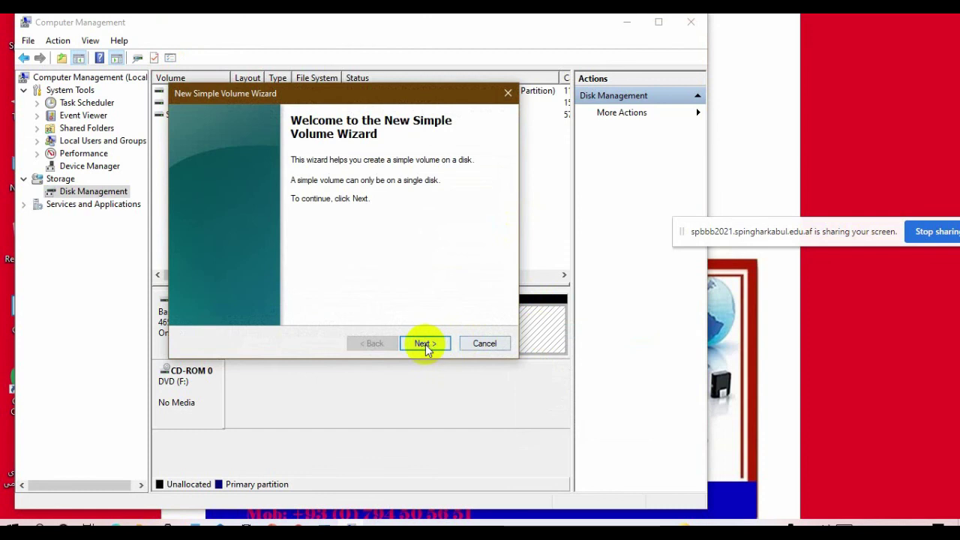
click(425, 344)
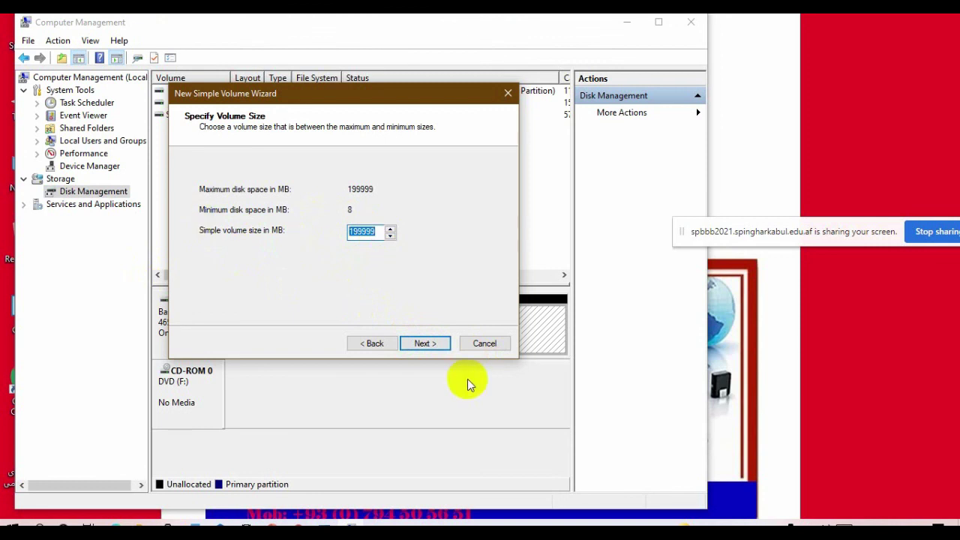
click(424, 343)
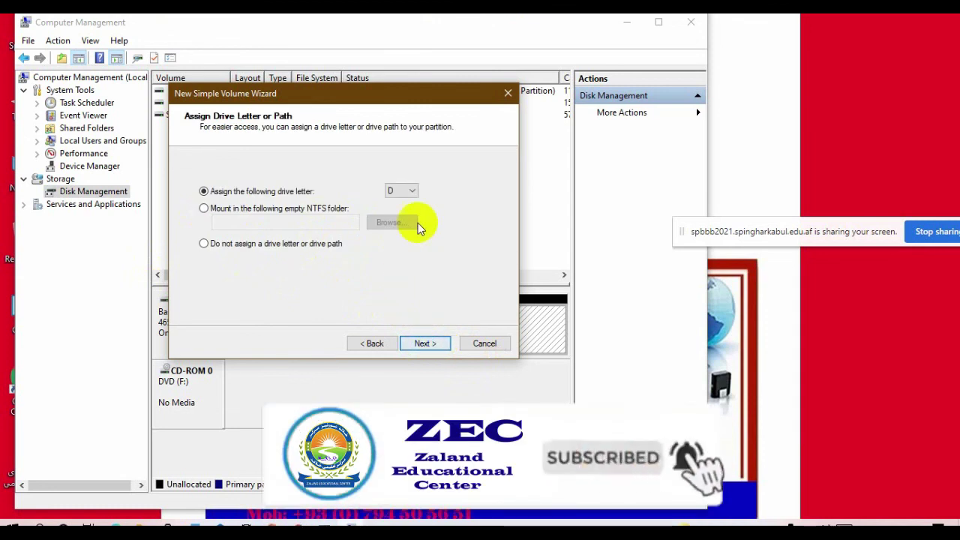
Assign drive letter P to the new volume and continue to the format settings.
click(405, 193)
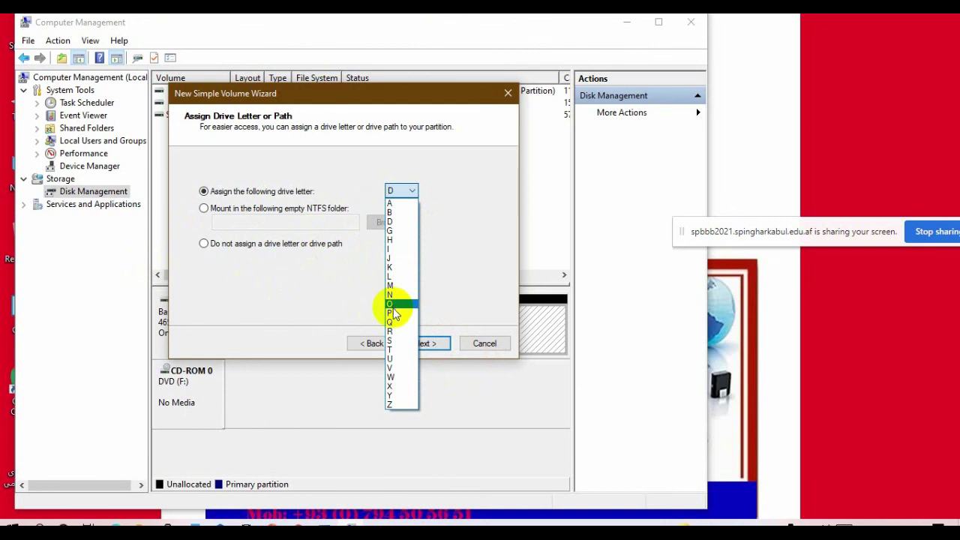
click(395, 312)
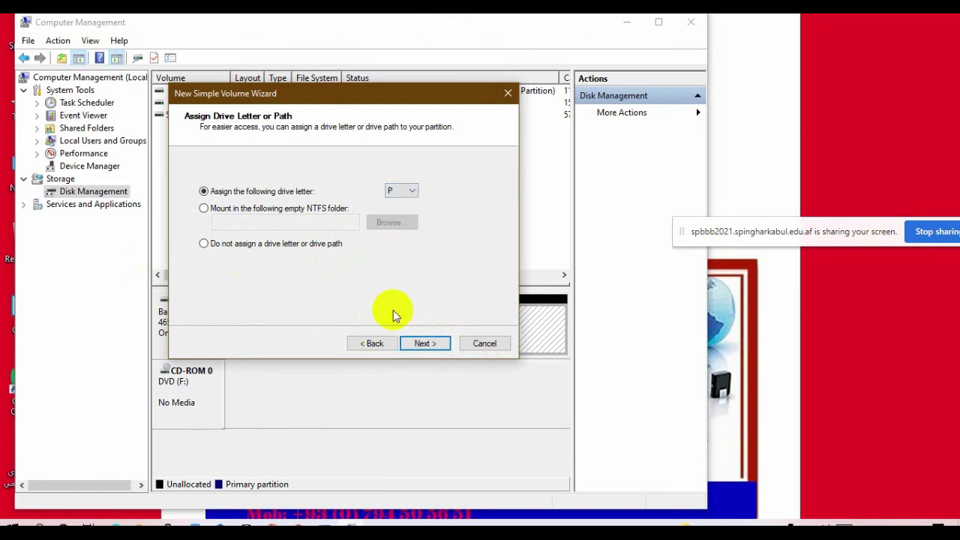
click(433, 347)
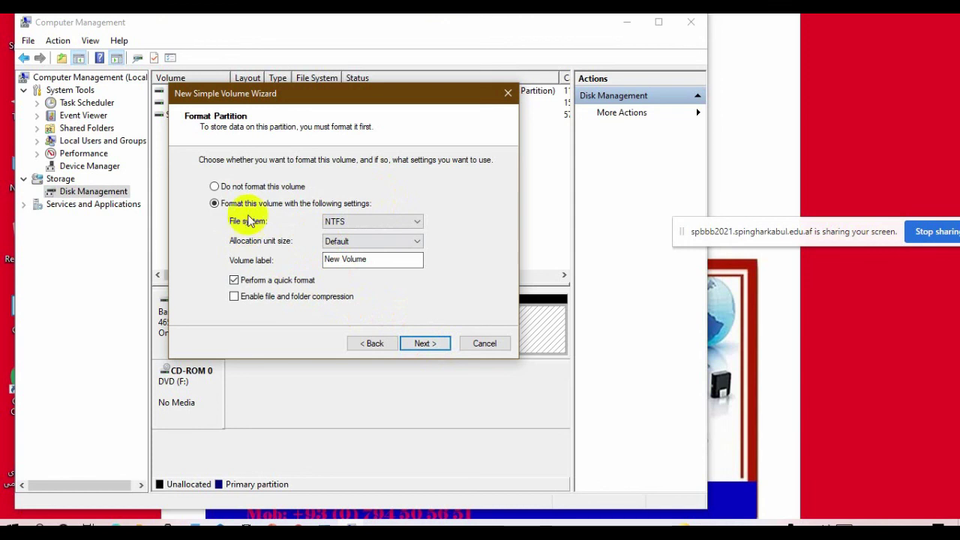
Choose not to format the new volume and finish creating it.
click(268, 188)
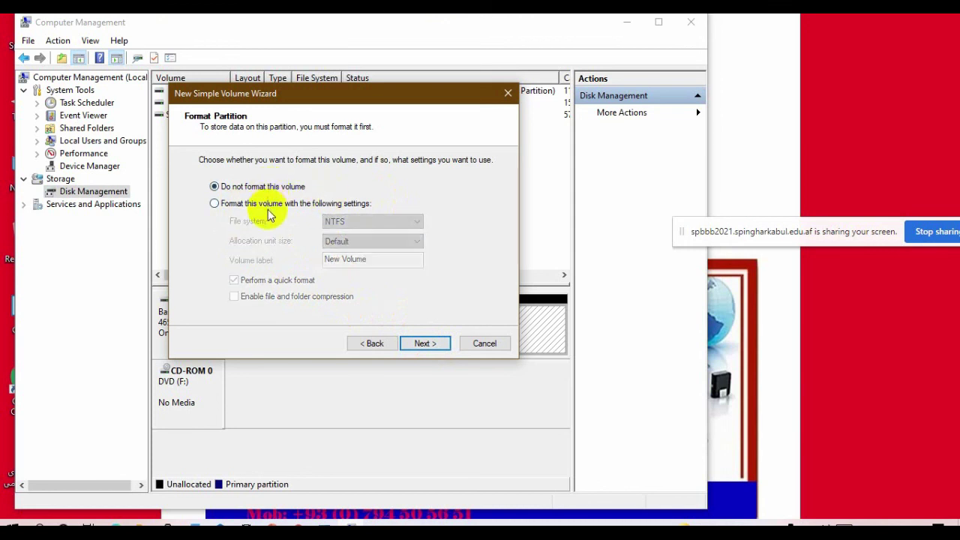
click(424, 344)
click(425, 343)
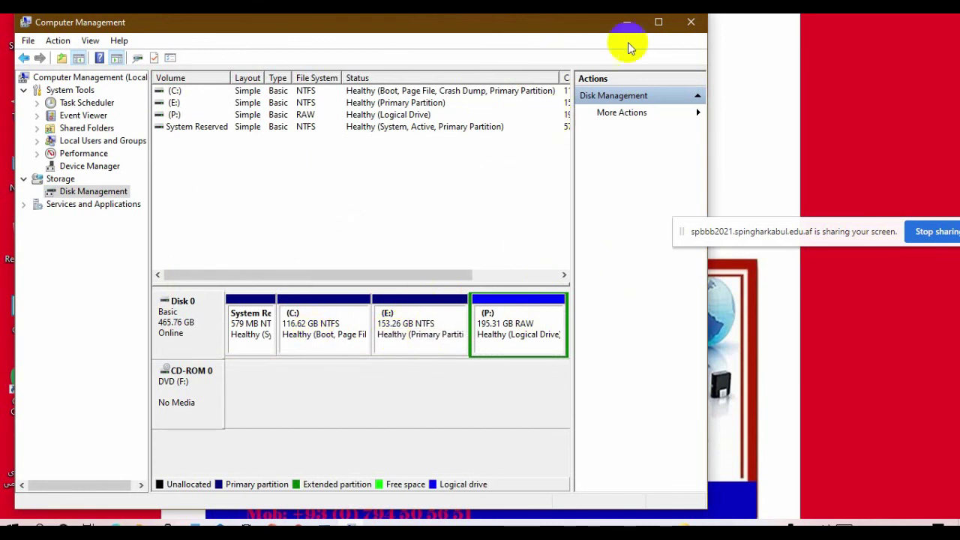
Open This PC in a maximized window and check the C: and E: drives listed there.
drag(125, 23, 275, 21)
double_click(24, 105)
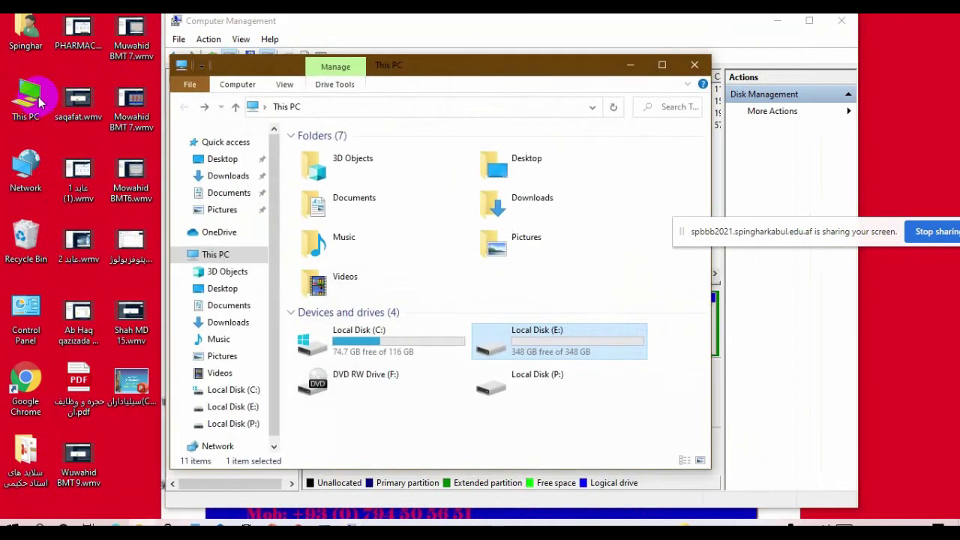
double_click(455, 64)
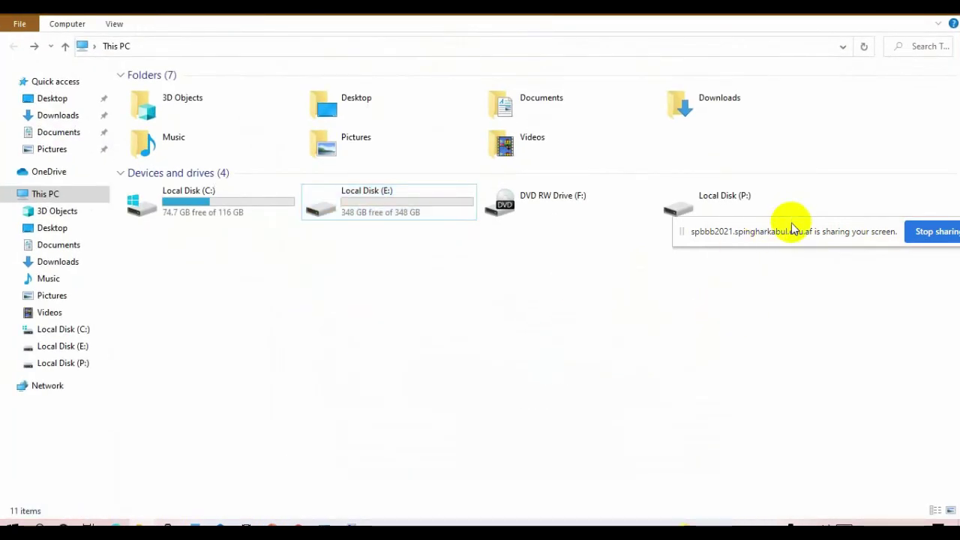
click(813, 257)
click(212, 216)
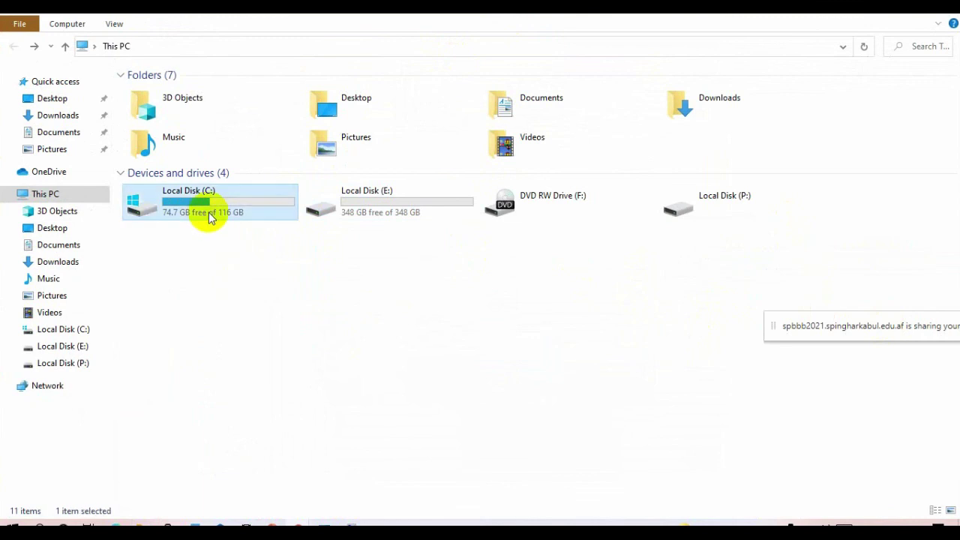
click(406, 201)
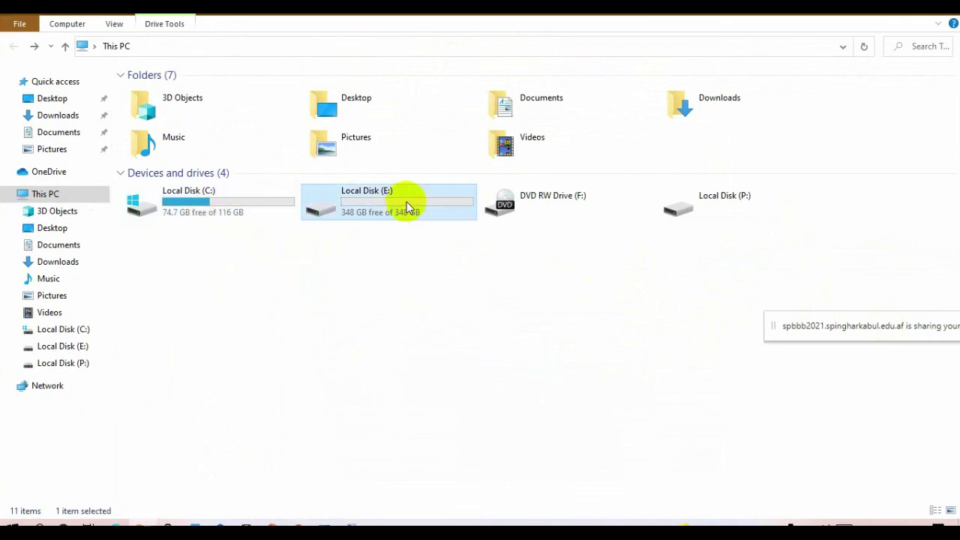
Quick-format Local Disk (P:) as NTFS with a 4096-byte allocation unit size and no volume label, then close the format dialogs.
click(727, 208)
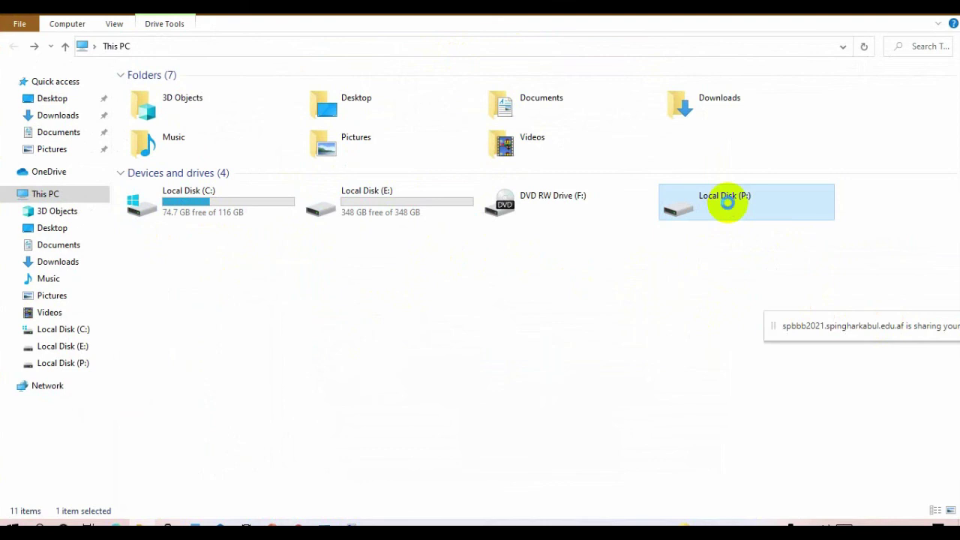
right_click(729, 209)
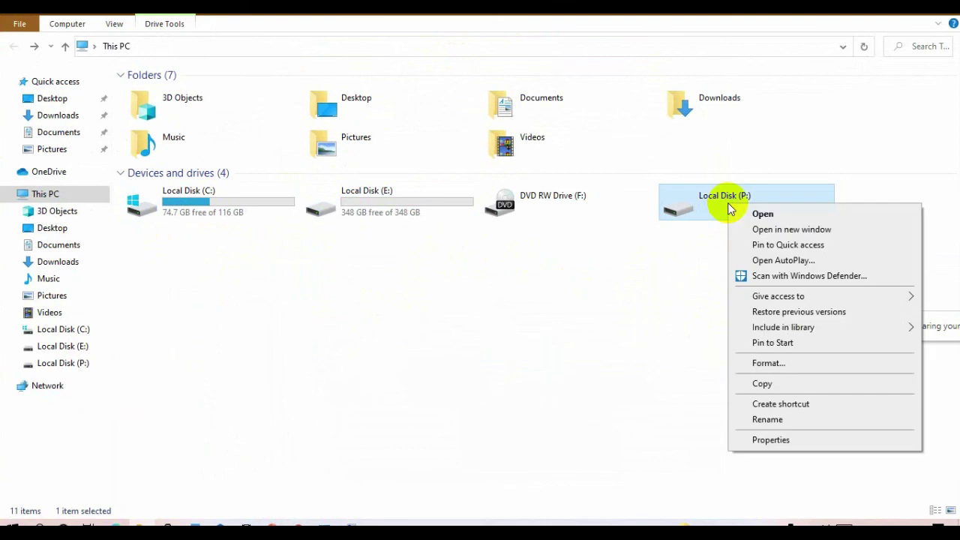
click(786, 367)
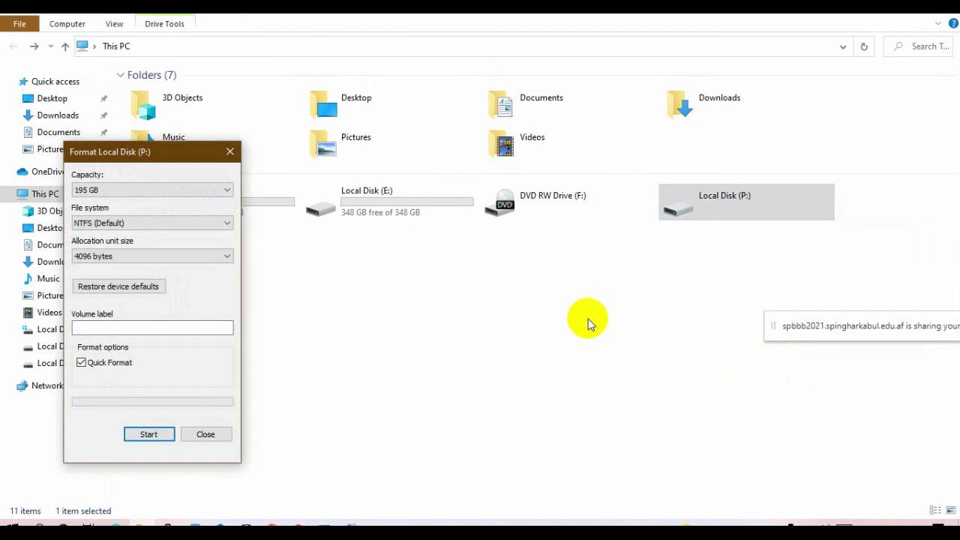
click(149, 437)
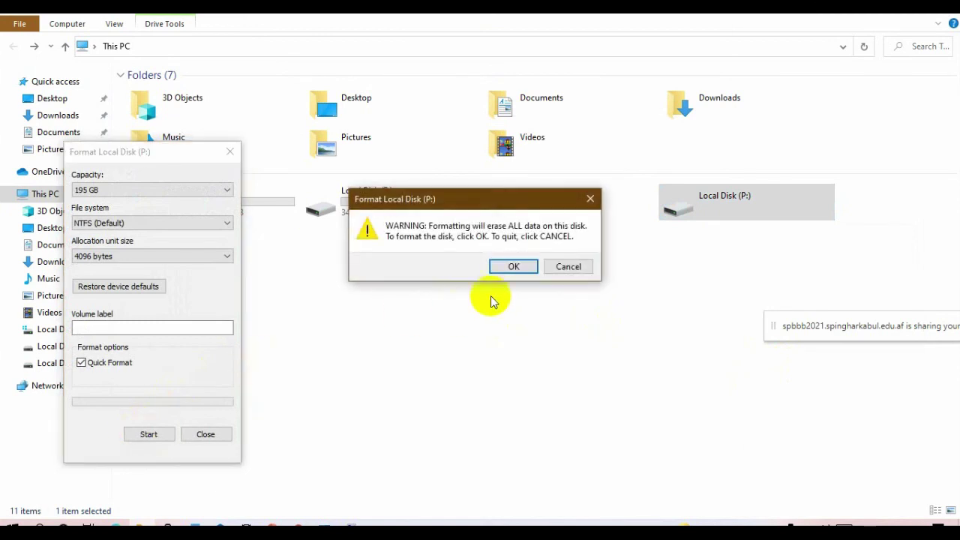
click(514, 266)
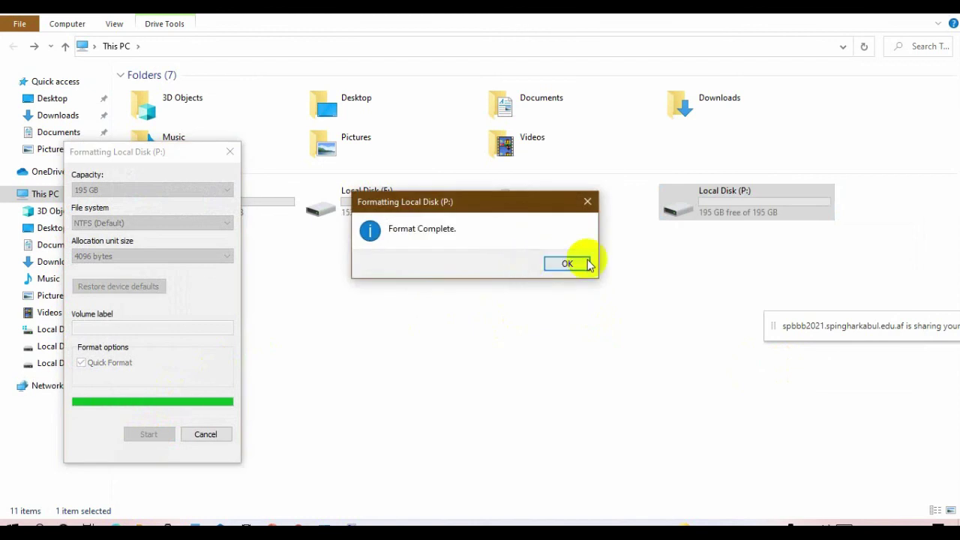
click(568, 264)
key(Escape)
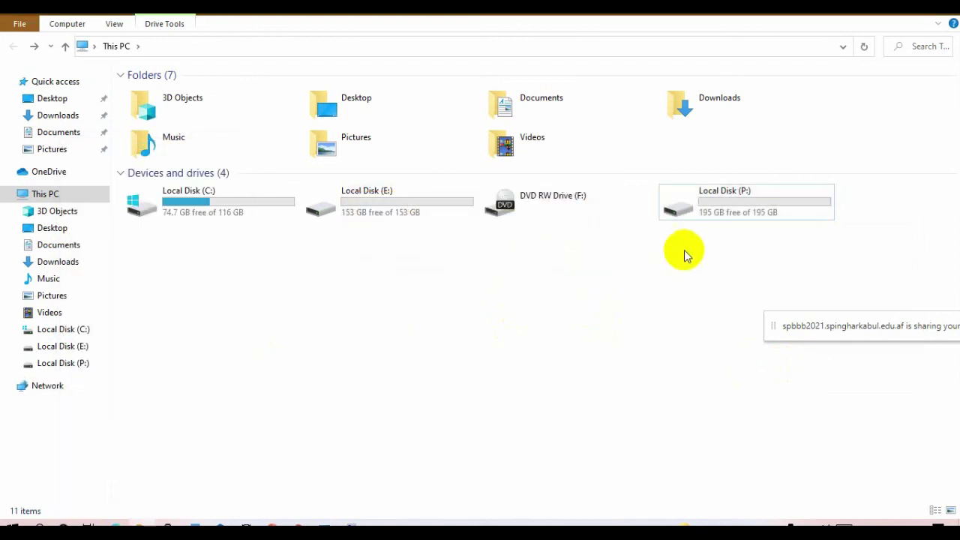
Check the capacities of drives E: and P: in This PC and look at the contents of each drive.
click(409, 211)
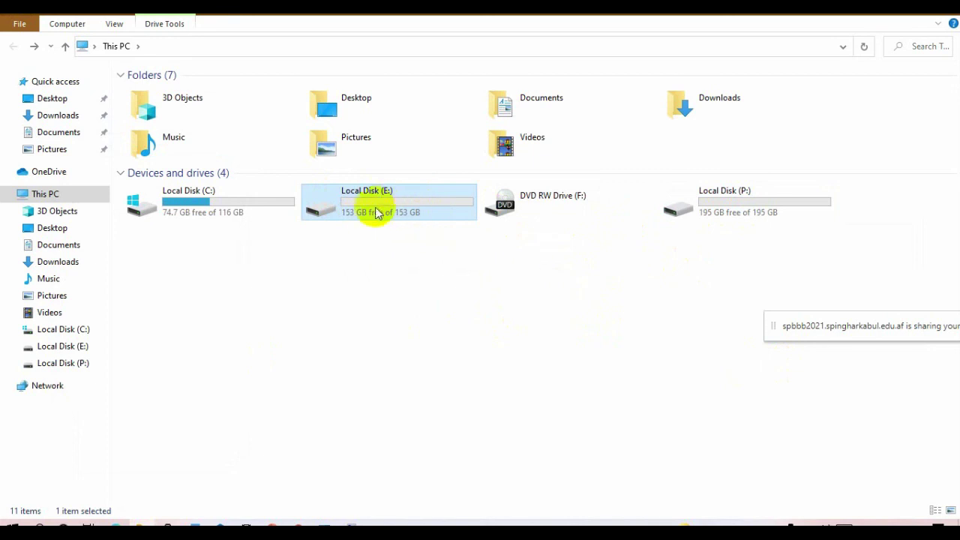
mouse_move(374, 204)
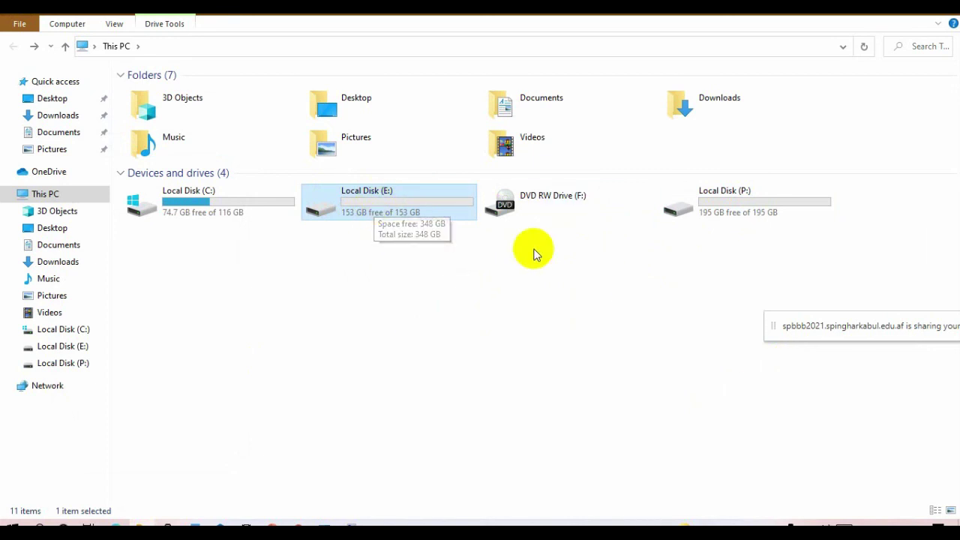
click(761, 213)
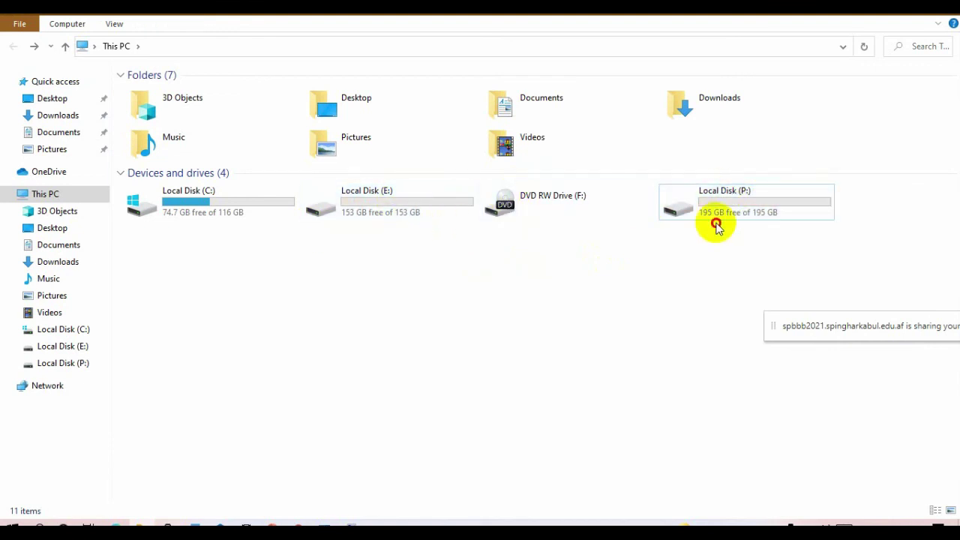
click(421, 204)
double_click(421, 204)
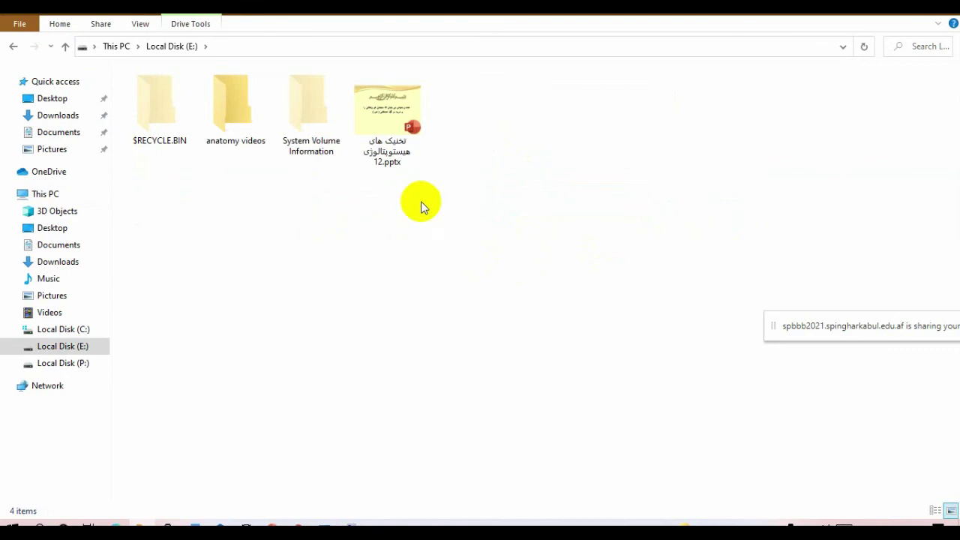
click(13, 45)
double_click(737, 202)
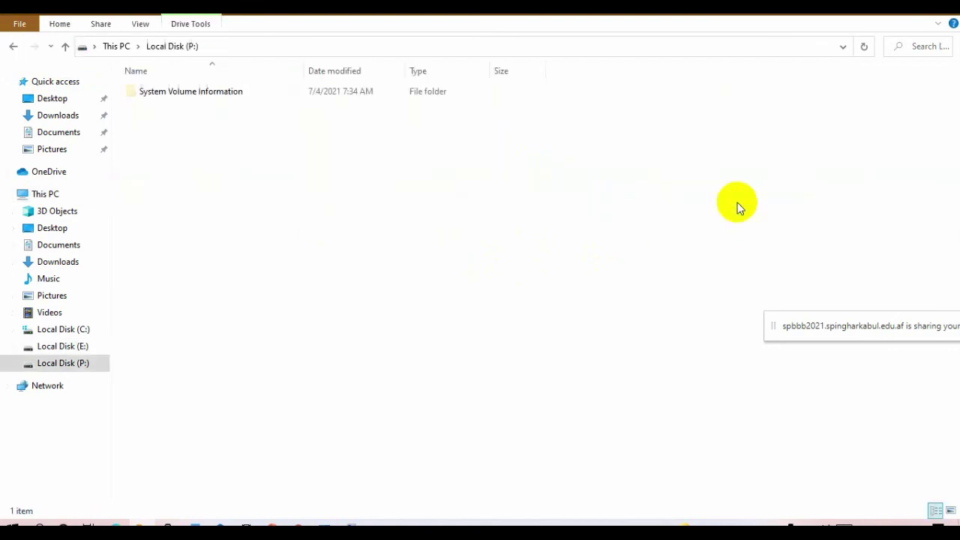
click(13, 46)
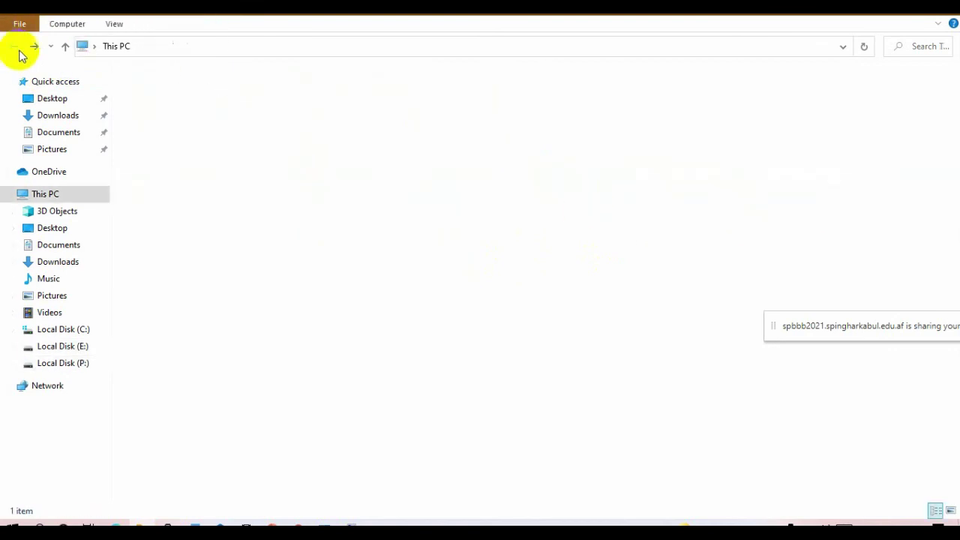
Review all drives listed under Devices and drives, comparing Local Disk (E:) with Local Disk (P:).
drag(740, 259, 161, 197)
drag(162, 197, 163, 198)
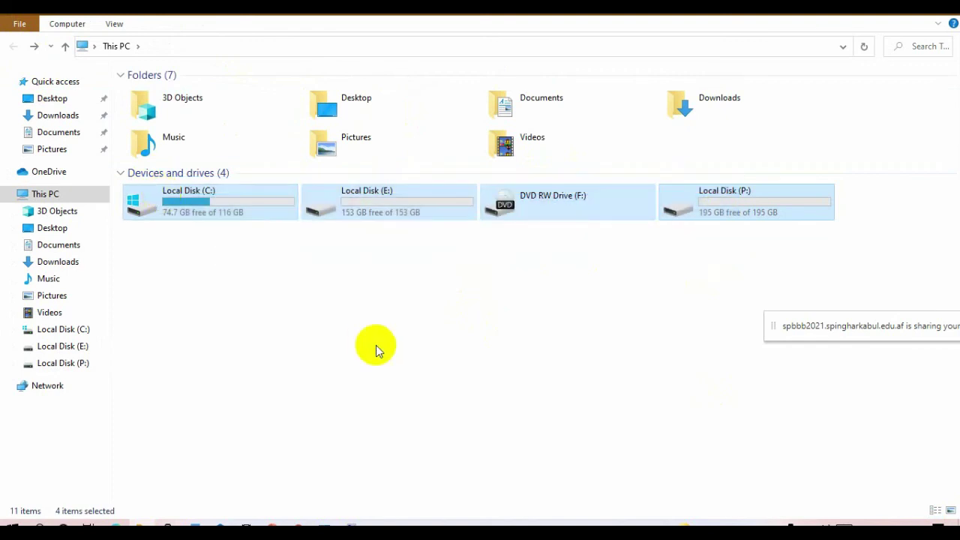
click(375, 349)
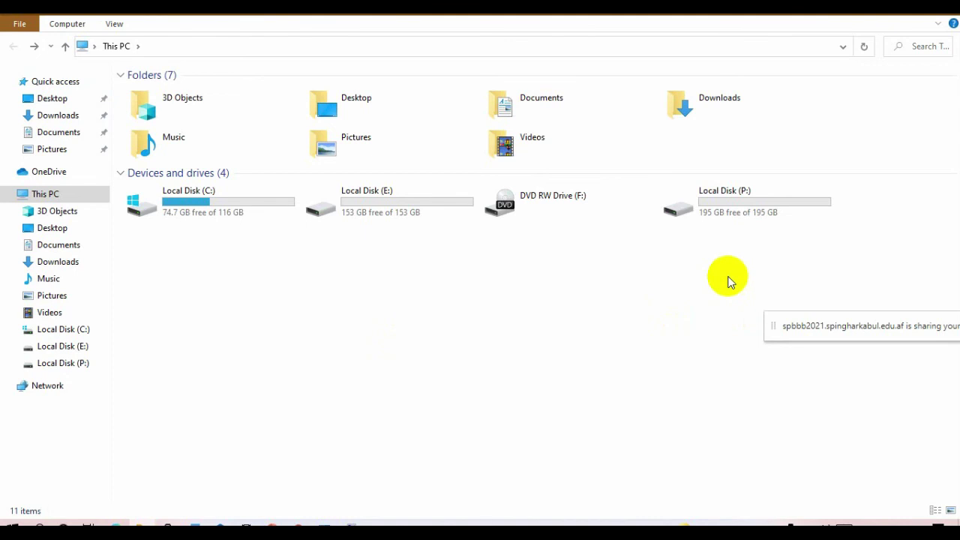
drag(727, 276, 150, 193)
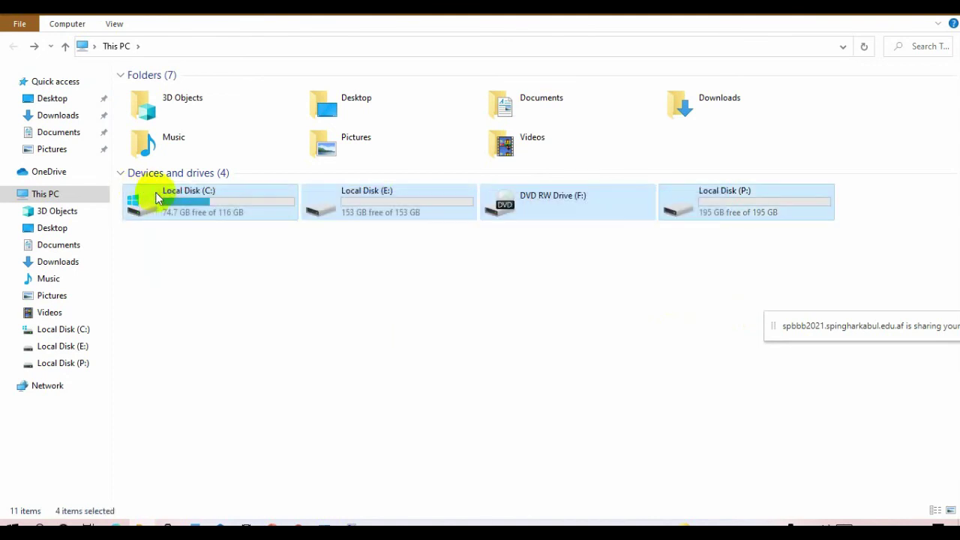
click(469, 289)
click(753, 214)
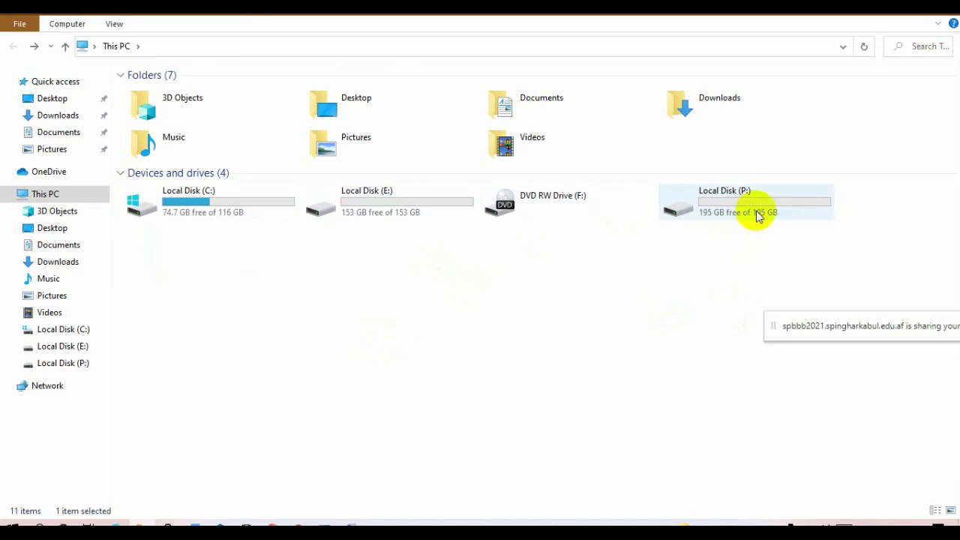
click(407, 212)
click(735, 215)
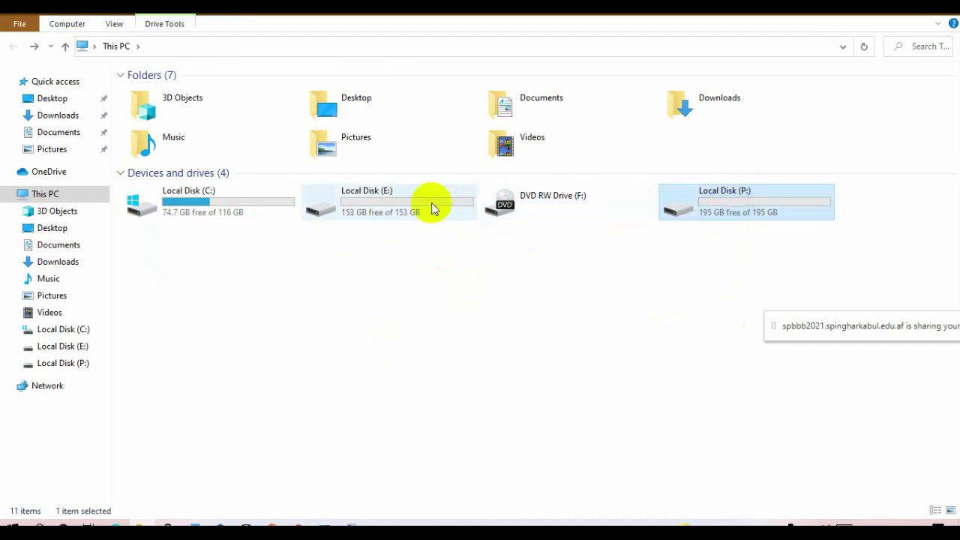
click(459, 211)
click(716, 210)
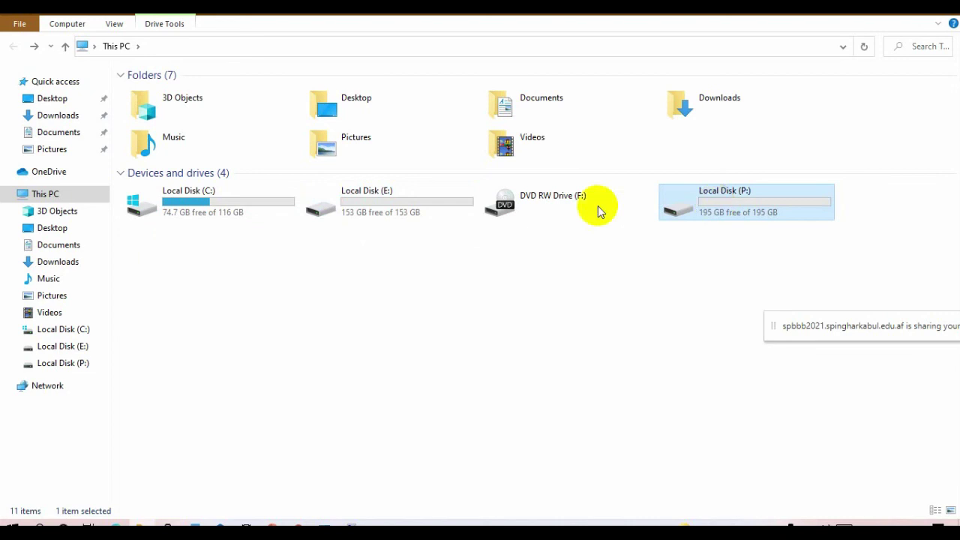
click(436, 202)
click(729, 193)
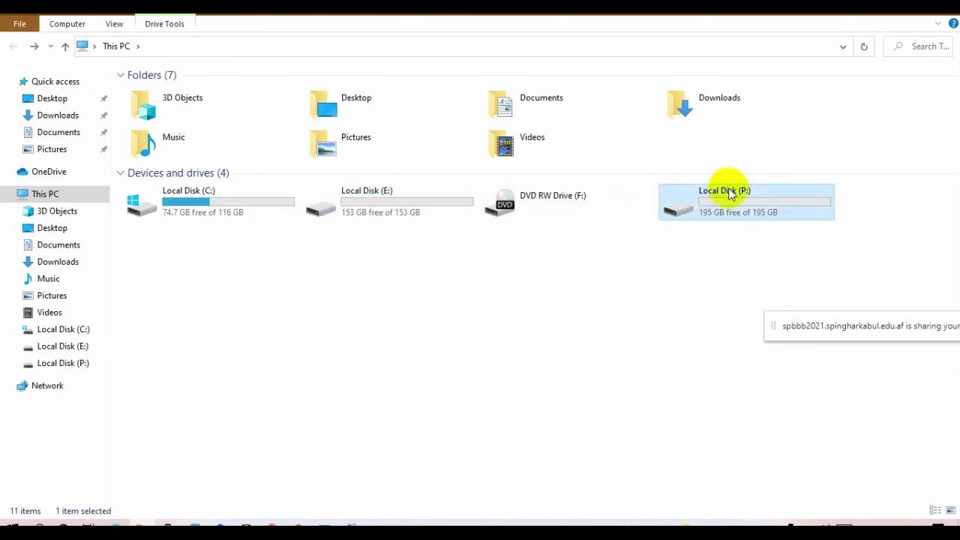
click(425, 203)
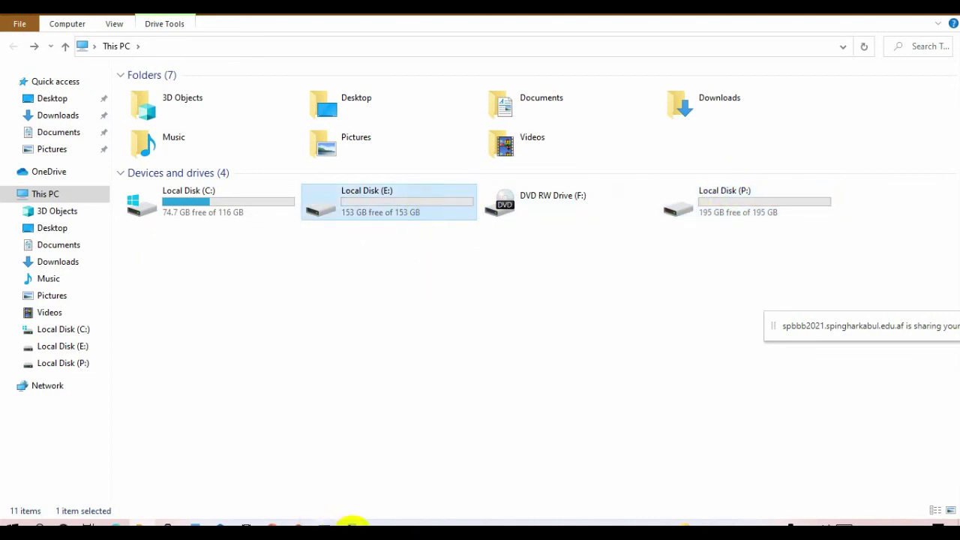
Switch to Disk Management in Computer Management and delete the P: volume from Disk 0.
click(351, 523)
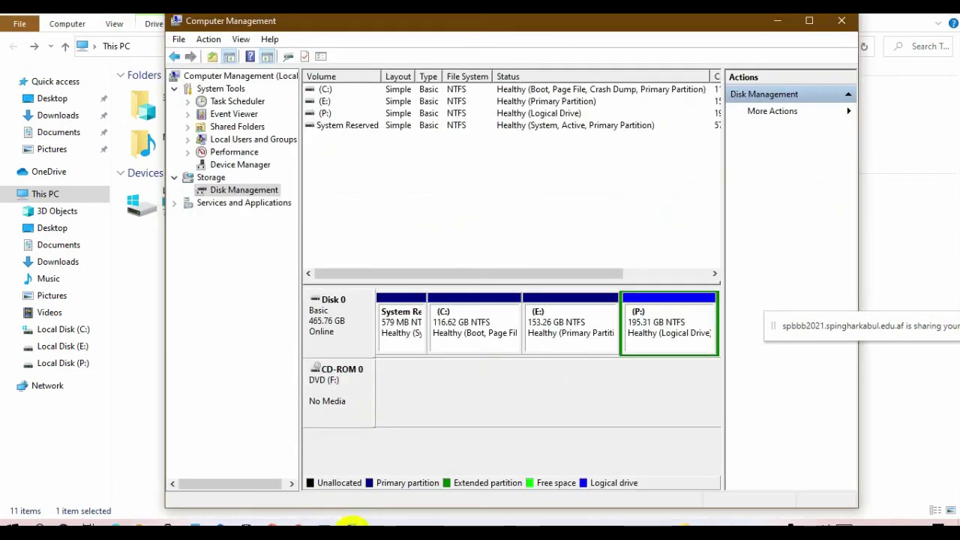
click(475, 323)
click(604, 328)
right_click(667, 333)
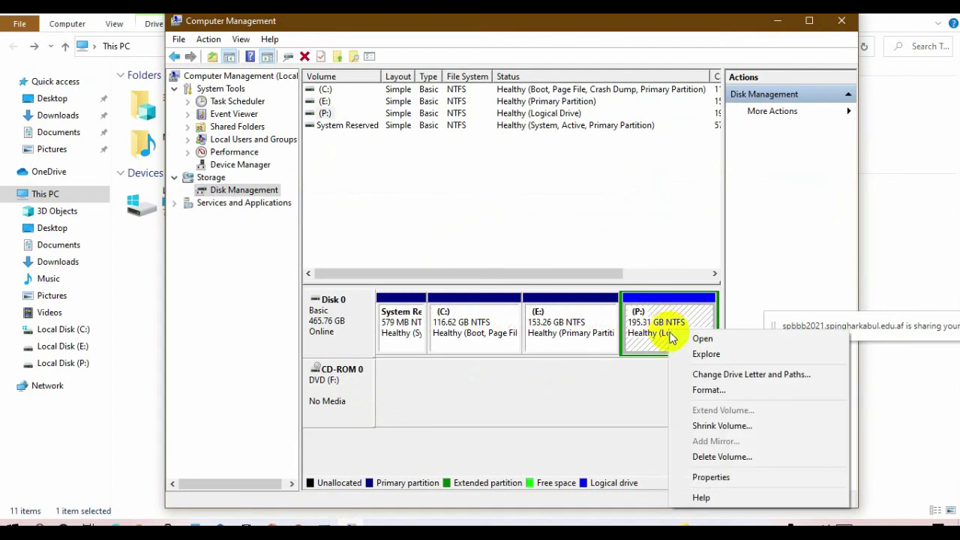
click(735, 456)
click(534, 315)
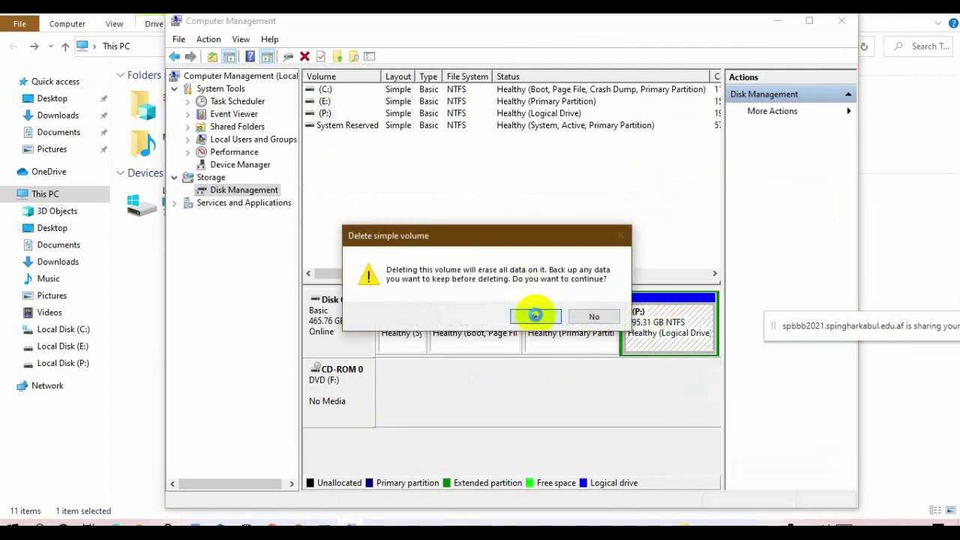
Delete the E: volume from Disk 0 and confirm erasing its data.
right_click(563, 325)
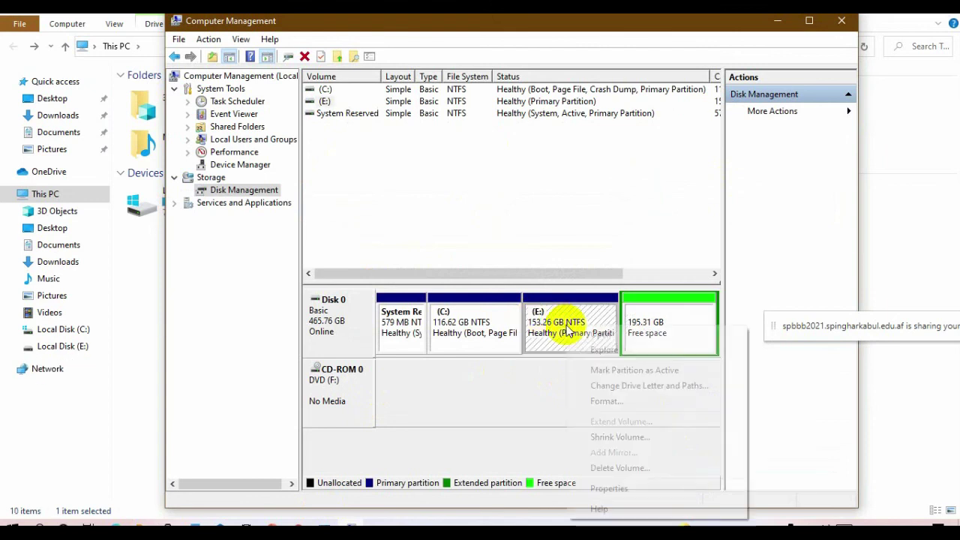
click(630, 468)
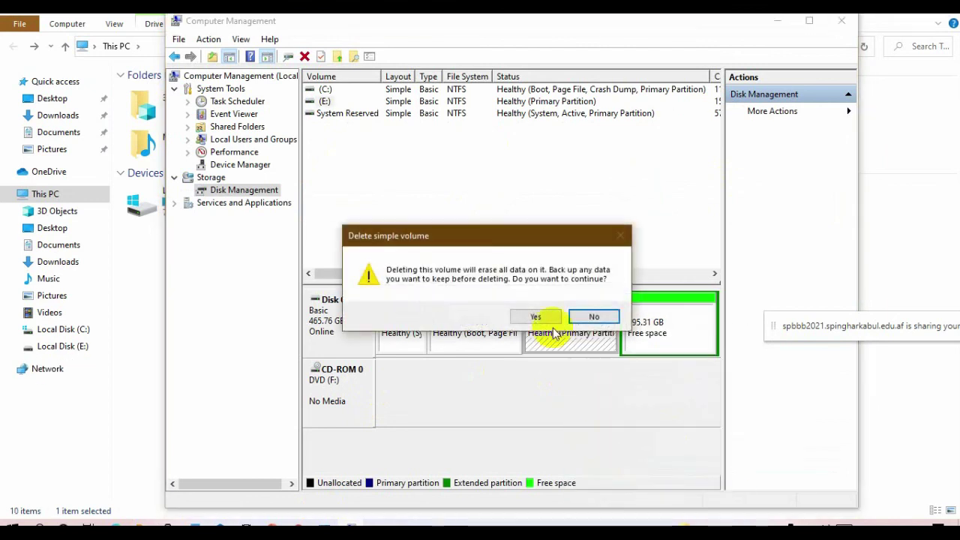
click(541, 314)
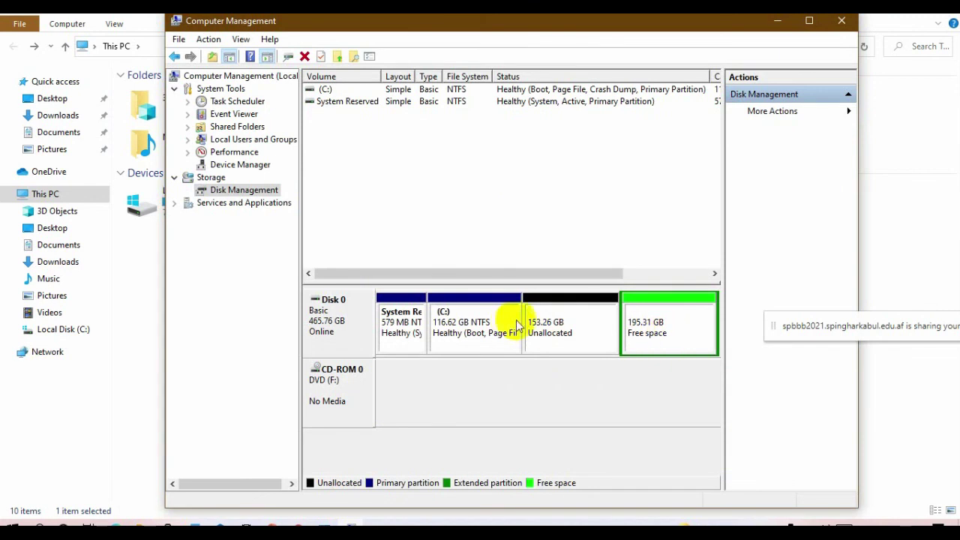
Create a 156937 MB simple volume on Disk 0's unallocated space with letter E, NTFS, default allocation size, label New Volume and quick format.
right_click(572, 330)
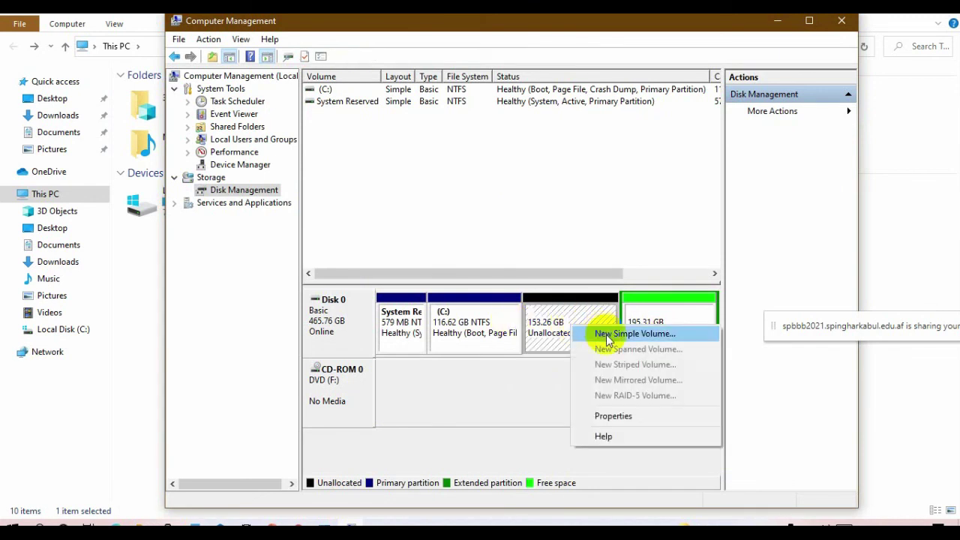
click(605, 334)
click(575, 342)
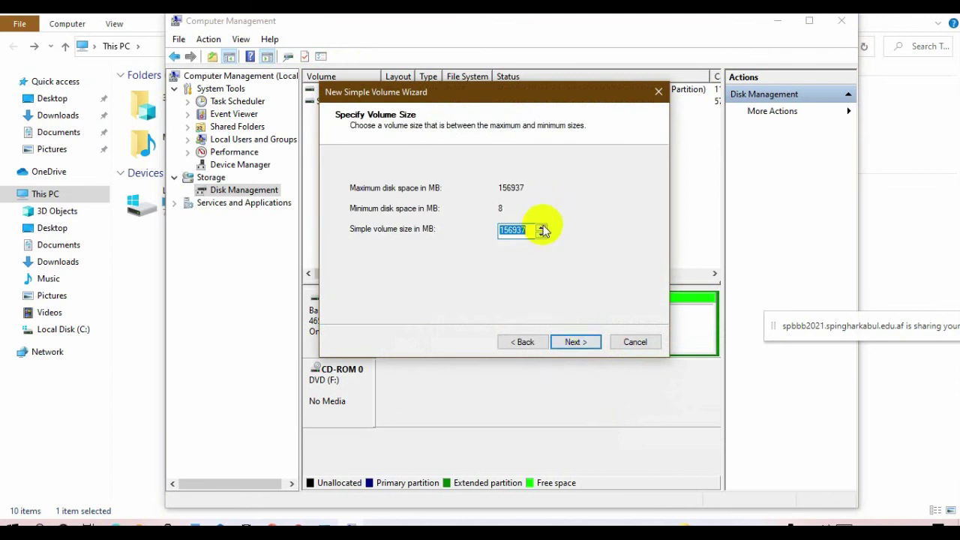
click(573, 343)
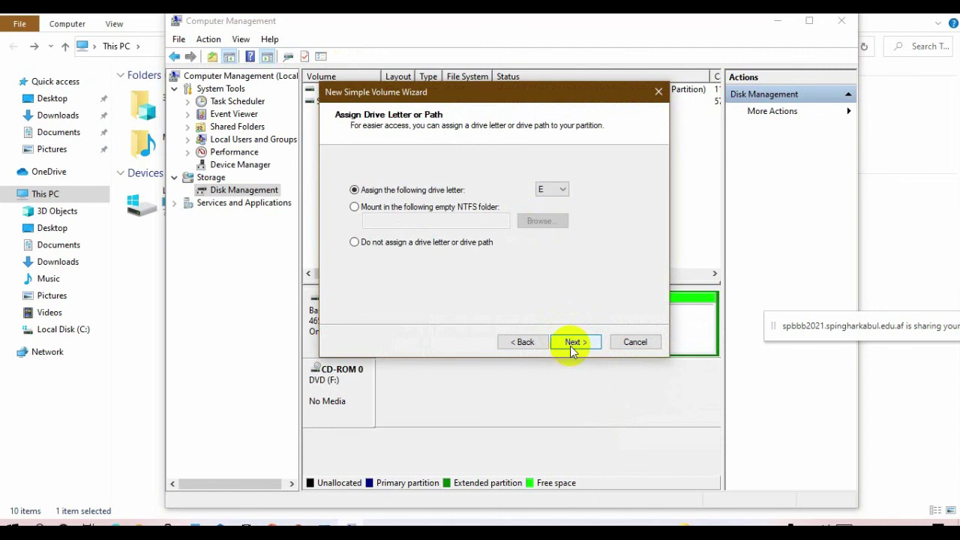
click(571, 343)
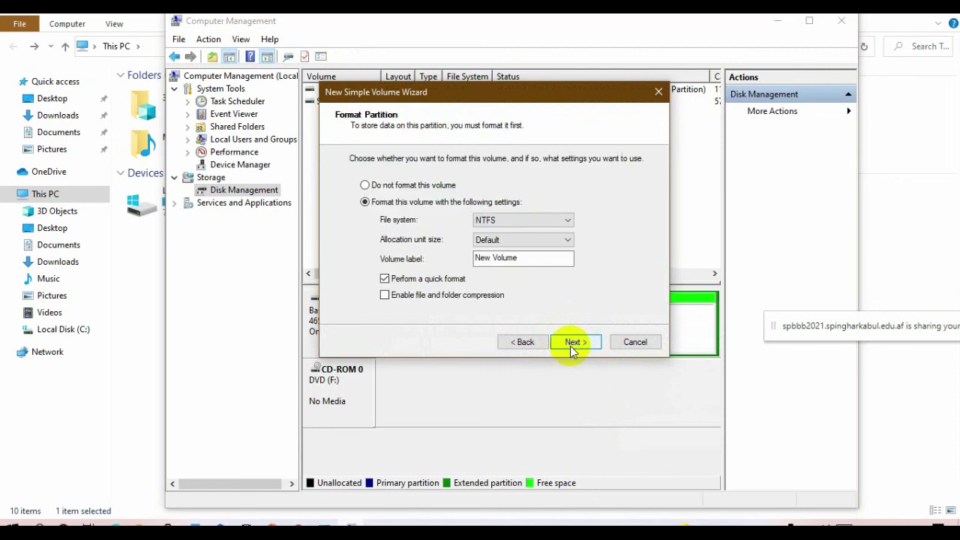
click(572, 343)
click(572, 343)
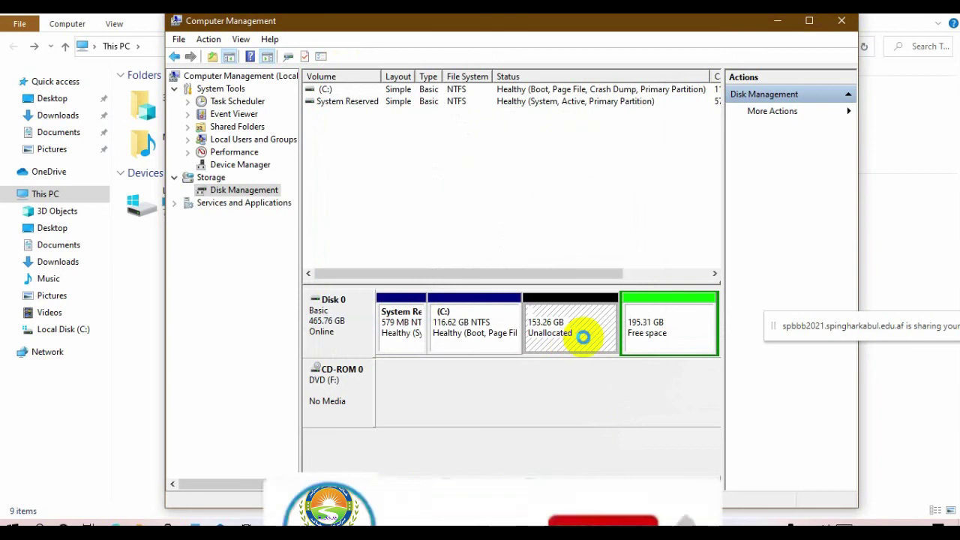
Delete the extended partition that holds the free space on Disk 0.
click(637, 334)
right_click(637, 336)
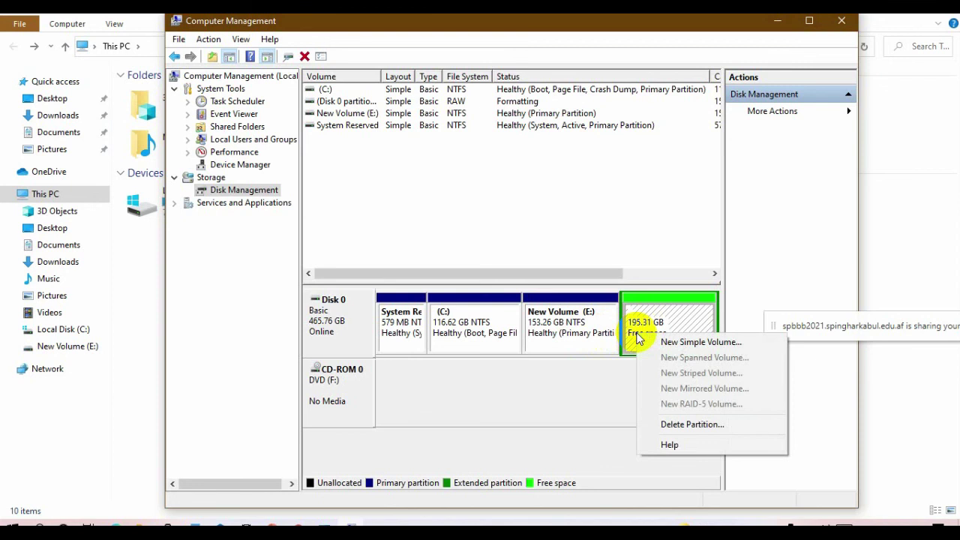
click(677, 427)
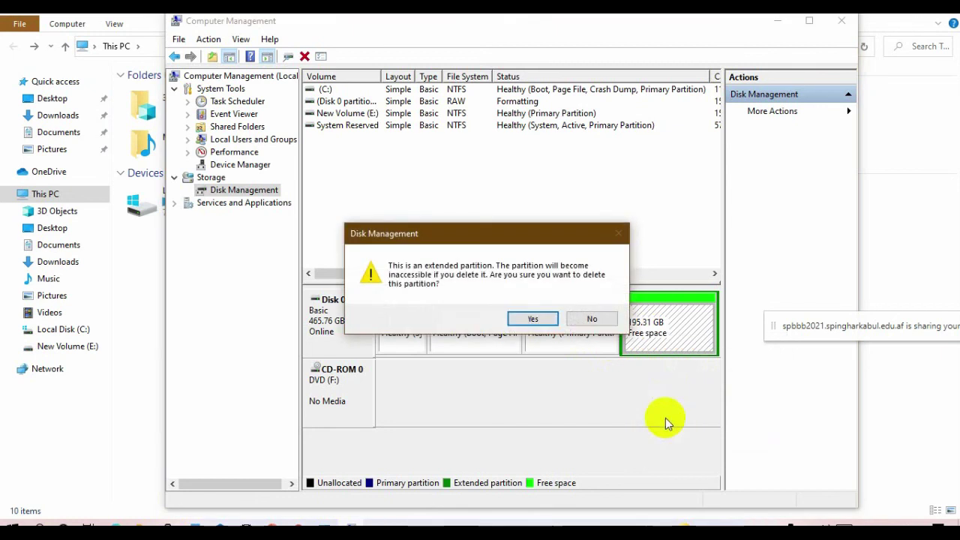
click(530, 318)
Delete the 153.26 GB New Volume (E:) from Disk 0, accept erasing its data, and select the merged unallocated space.
right_click(578, 327)
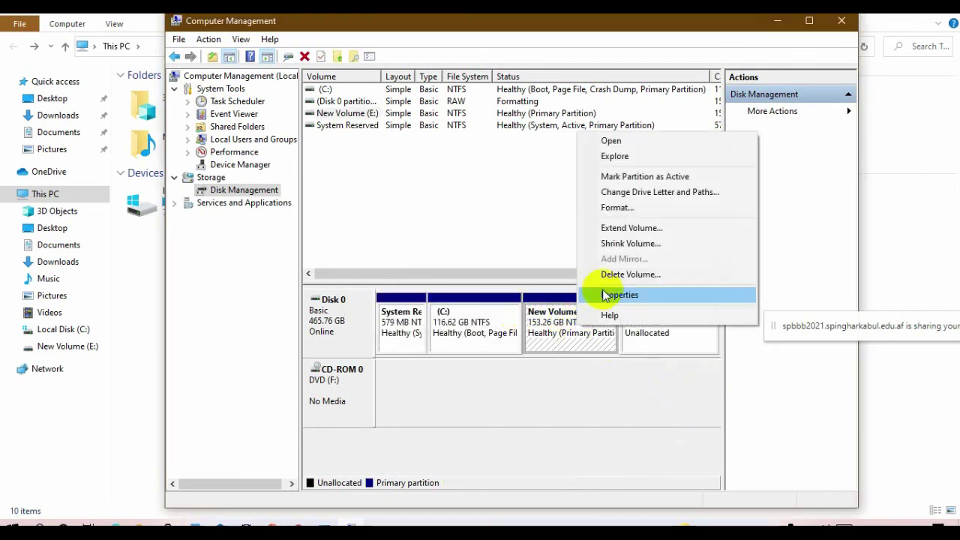
click(626, 275)
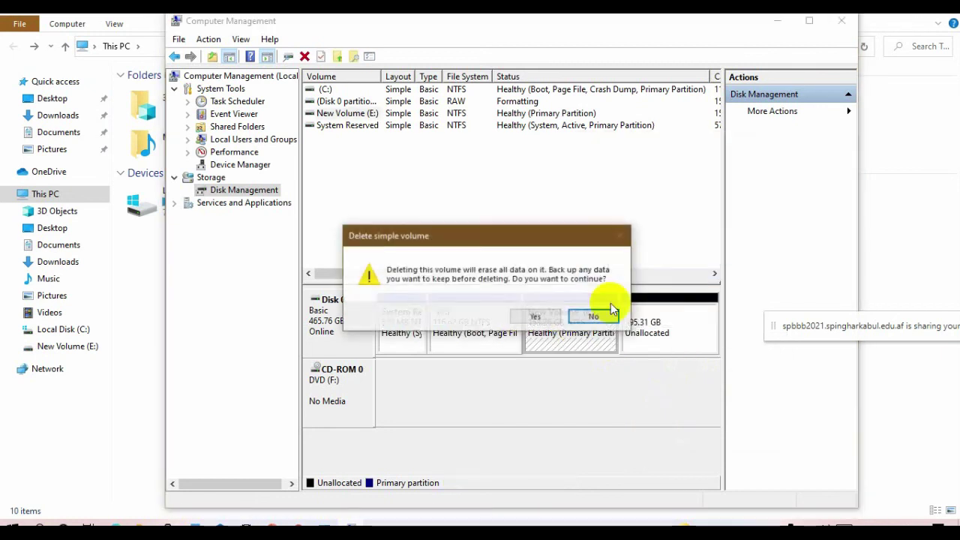
click(553, 318)
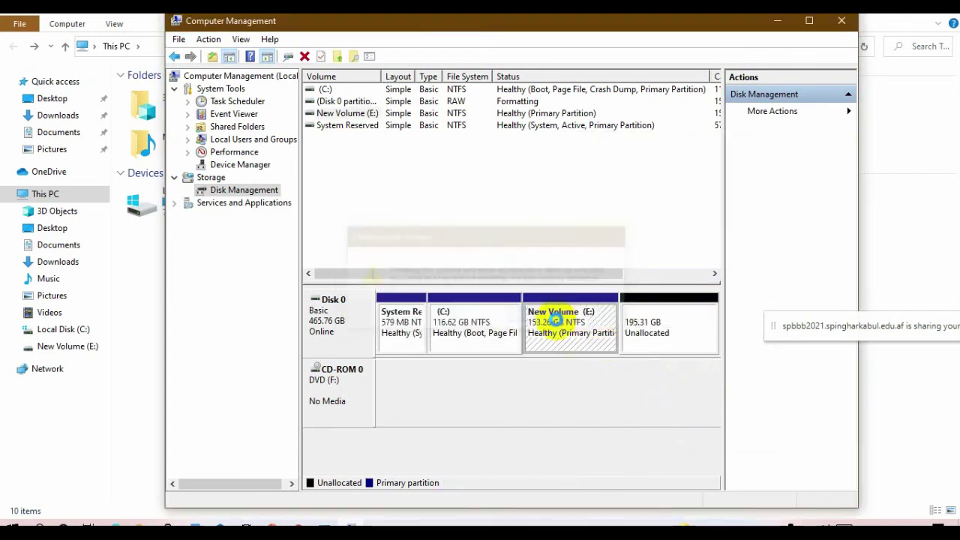
click(641, 343)
click(510, 322)
click(590, 324)
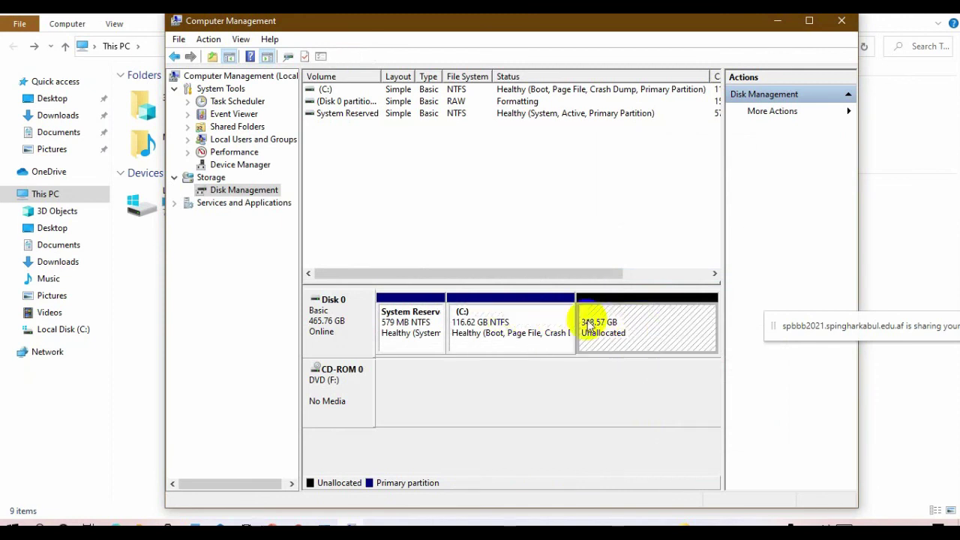
Create a simple volume across all of Disk 0's unallocated space, keeping the wizard defaults: letter D, NTFS and label New Volume.
right_click(590, 325)
click(630, 328)
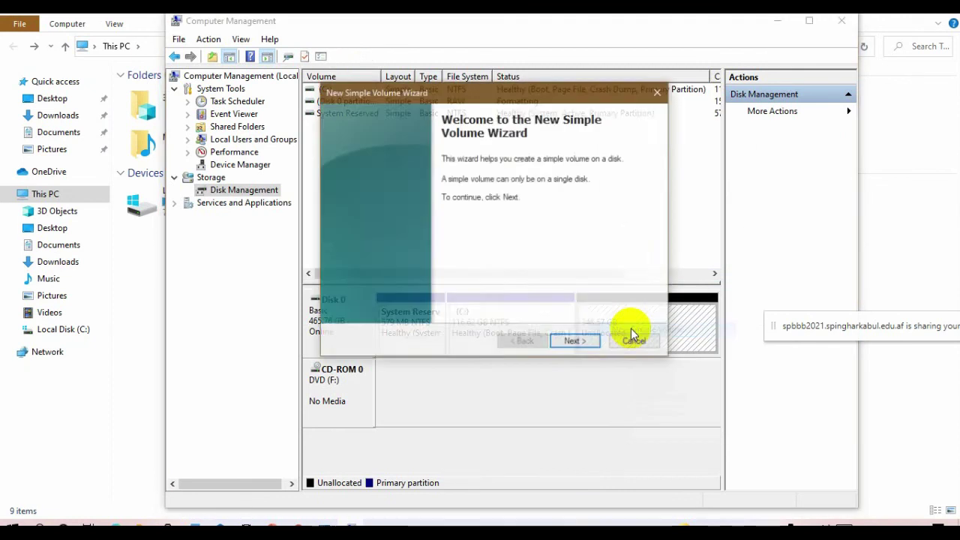
click(585, 341)
click(583, 340)
click(584, 340)
click(583, 340)
click(583, 338)
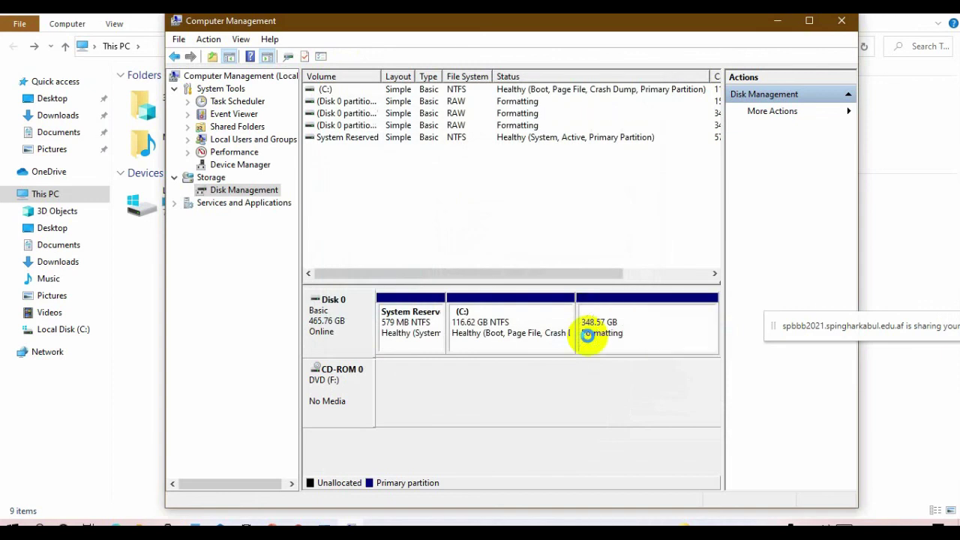
Change the drive letter of New Volume on Disk 0 to E and accept the warning about programs relying on drive letters.
right_click(609, 320)
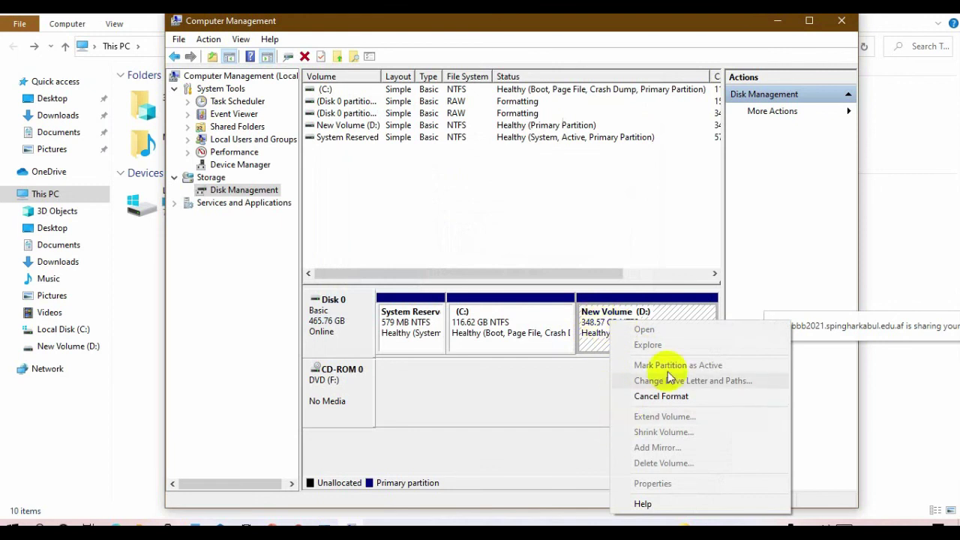
click(556, 344)
right_click(632, 321)
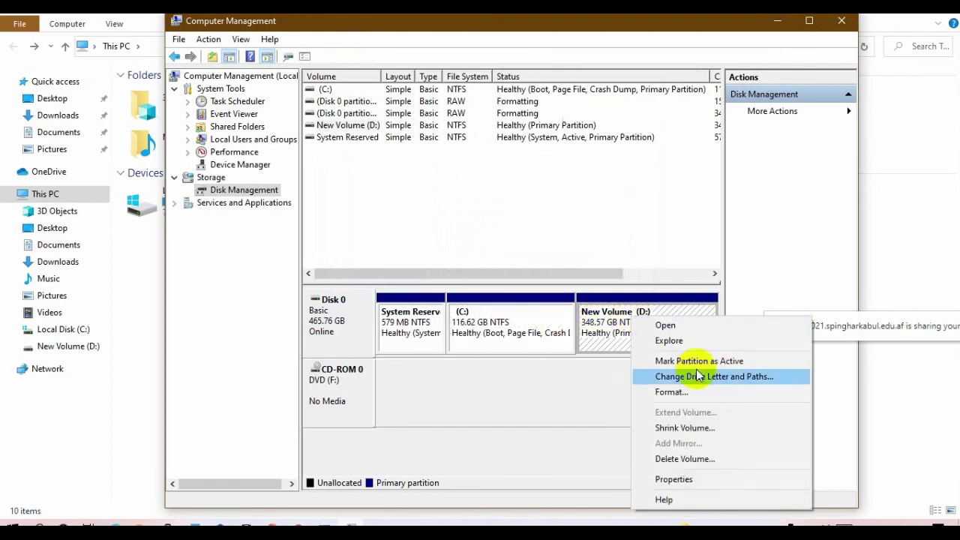
click(698, 376)
click(475, 307)
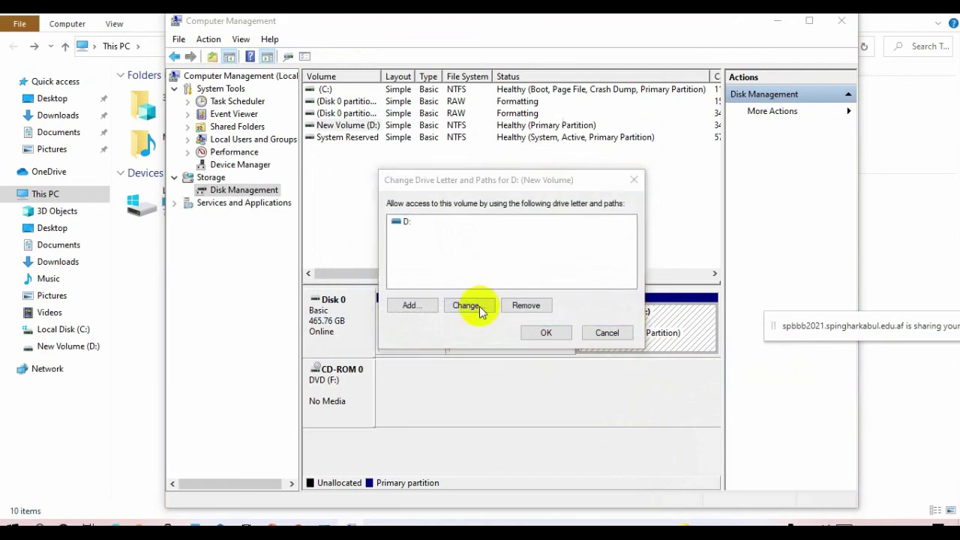
click(623, 242)
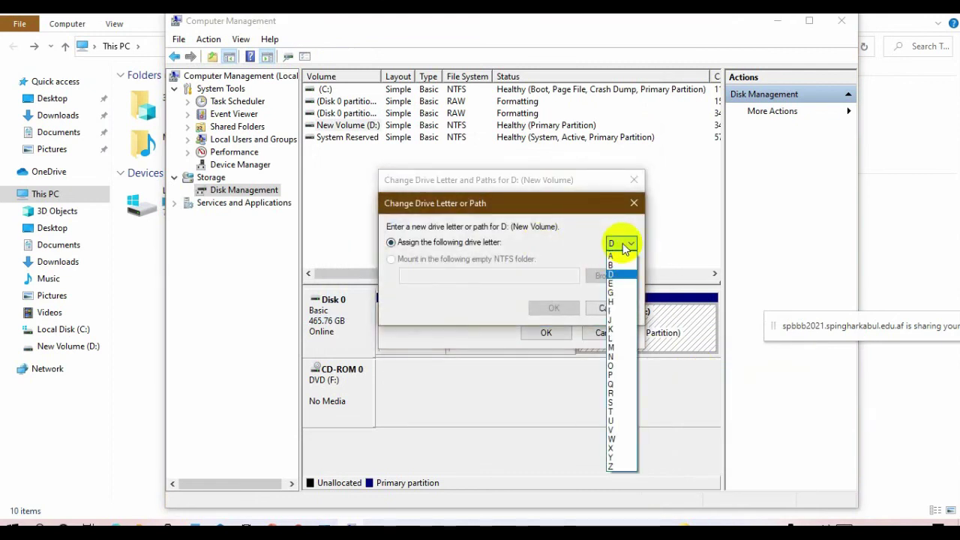
click(624, 285)
click(552, 307)
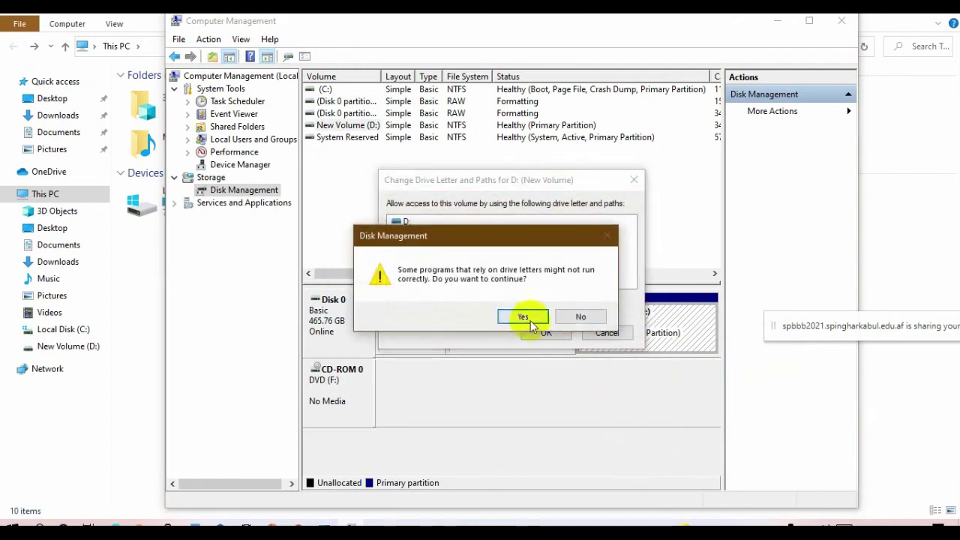
click(530, 318)
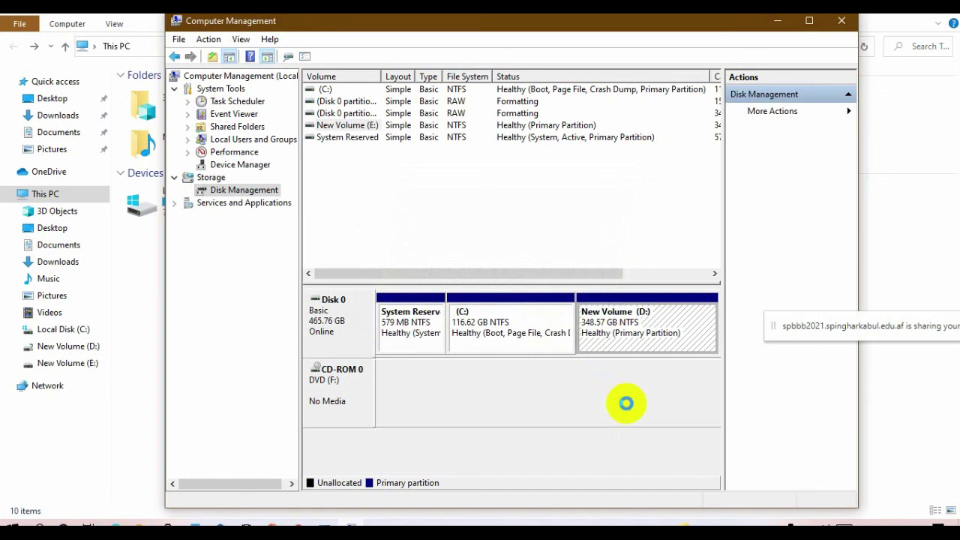
click(589, 425)
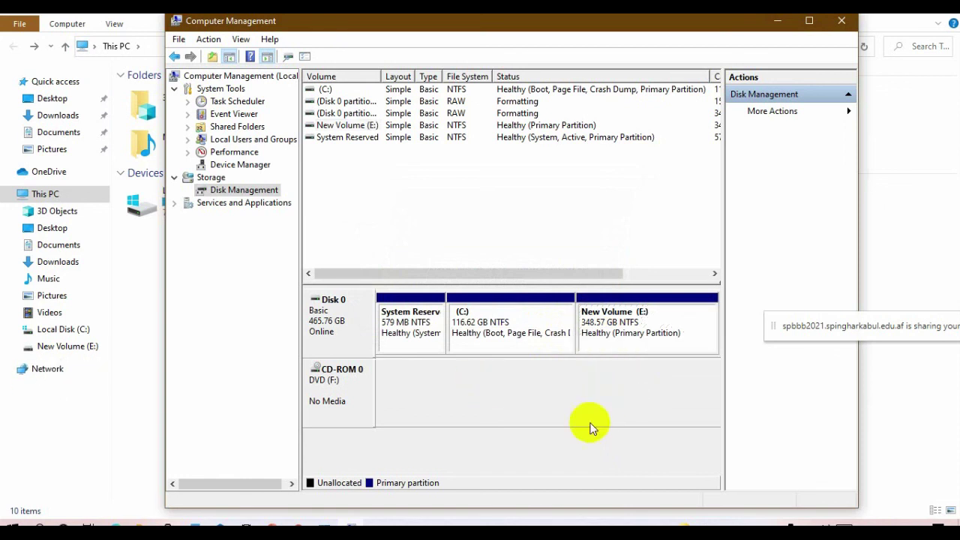
Switch to File Explorer's This PC, look inside New Volume (E:), and return to compare it with Local Disk (C:).
click(517, 339)
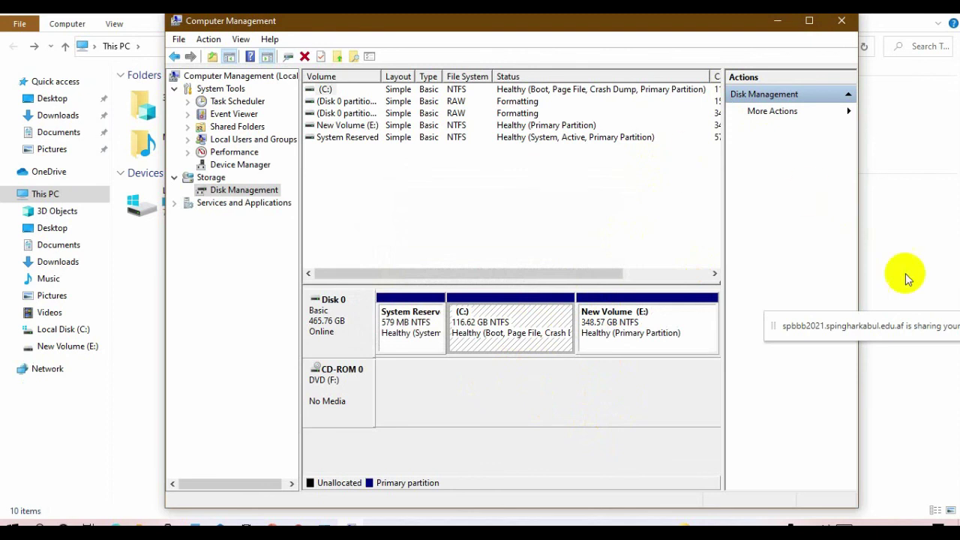
click(82, 198)
click(350, 221)
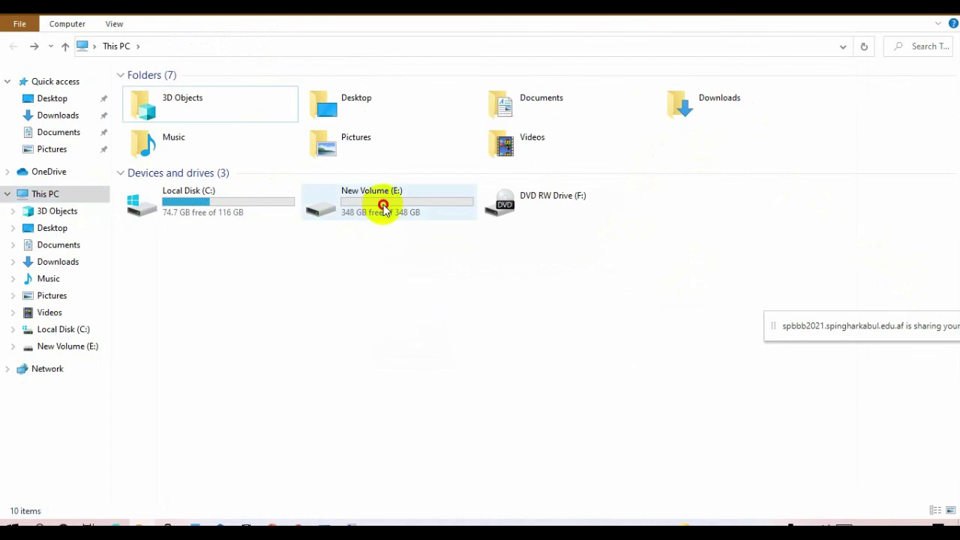
double_click(409, 207)
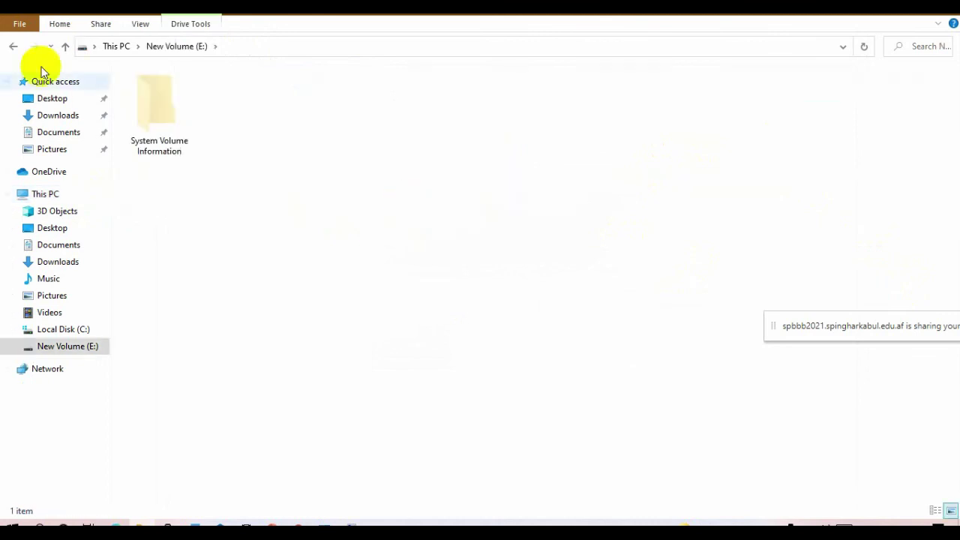
click(10, 48)
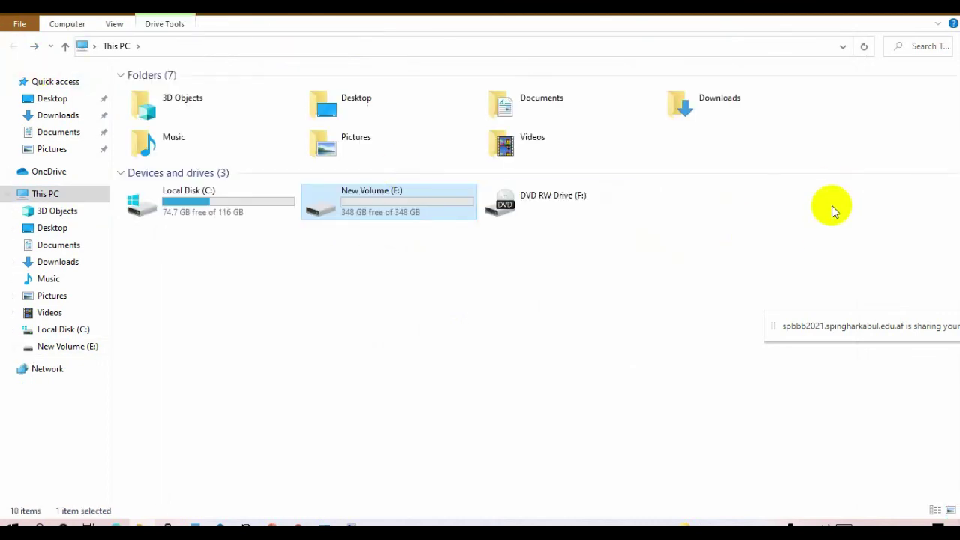
click(251, 203)
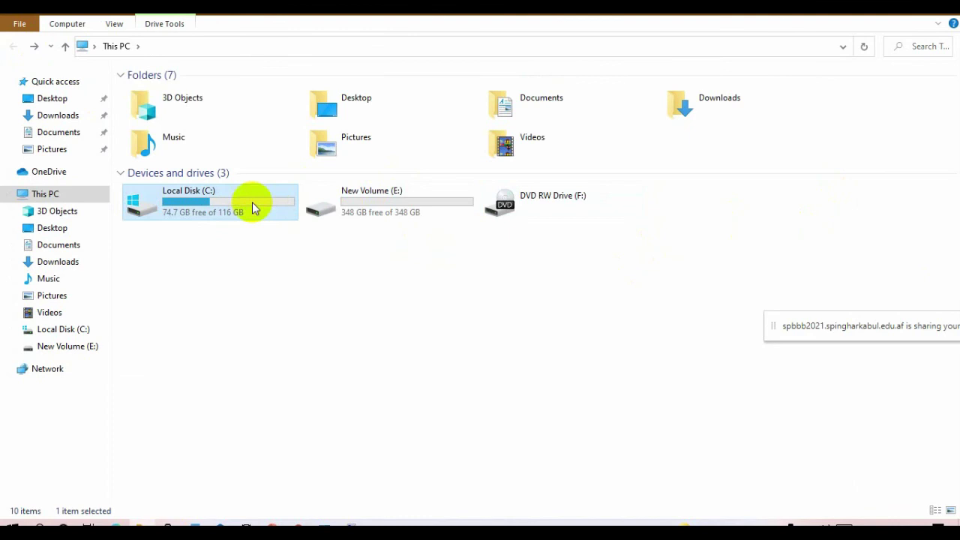
click(369, 209)
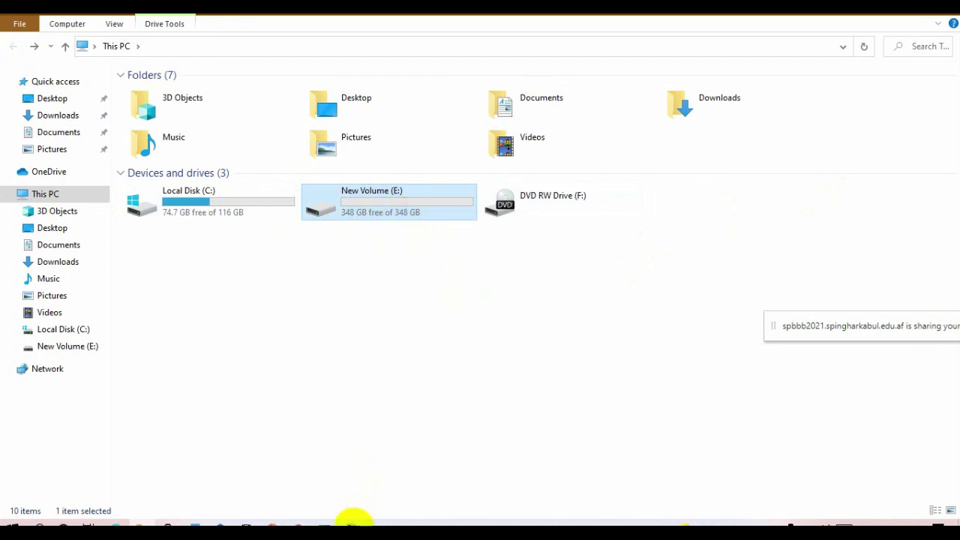
Switch back to Computer Management and close it.
click(353, 521)
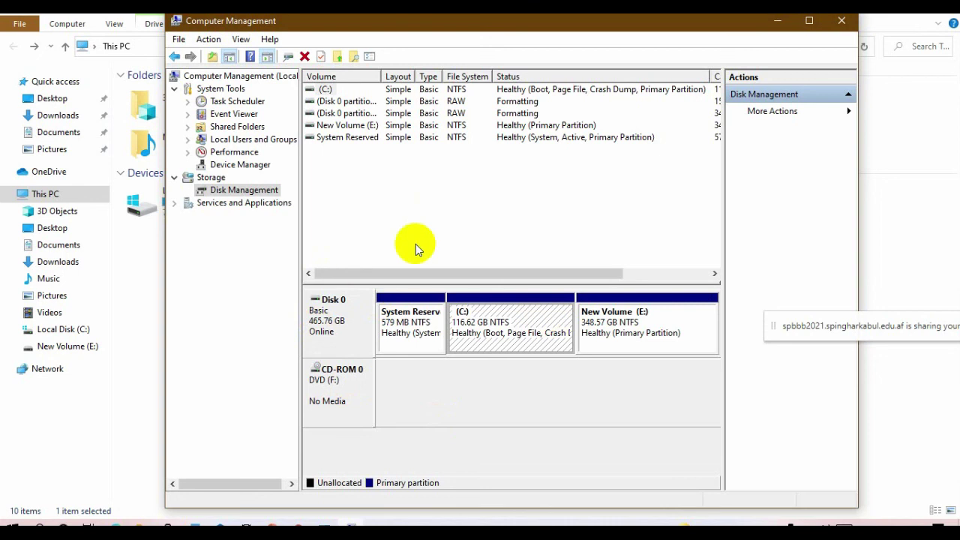
click(844, 21)
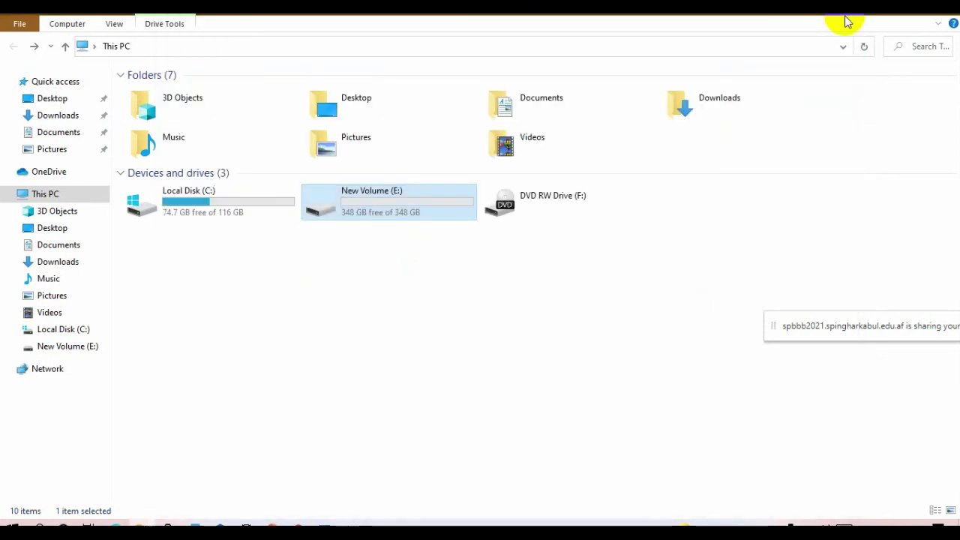